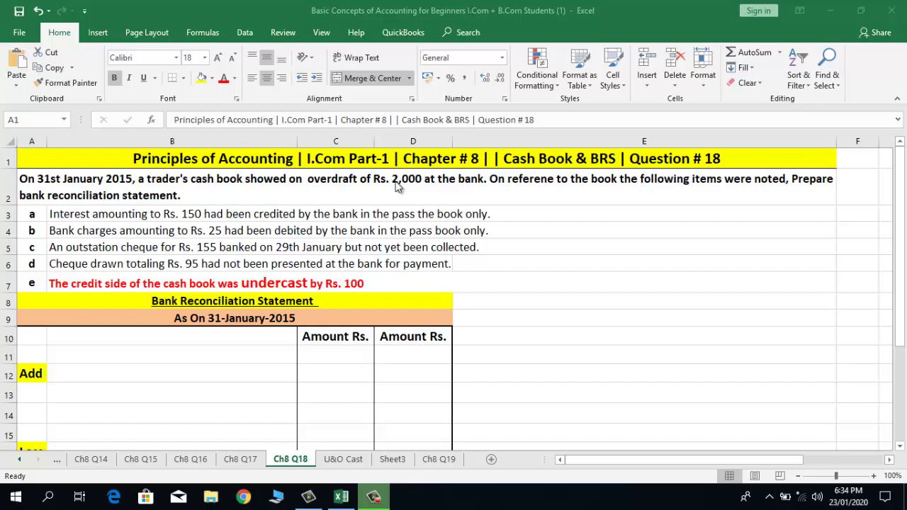
# - Review the question in row 2, item e in row 7 and the reconciliation statement's title and date headings
pyautogui.click(31, 283)
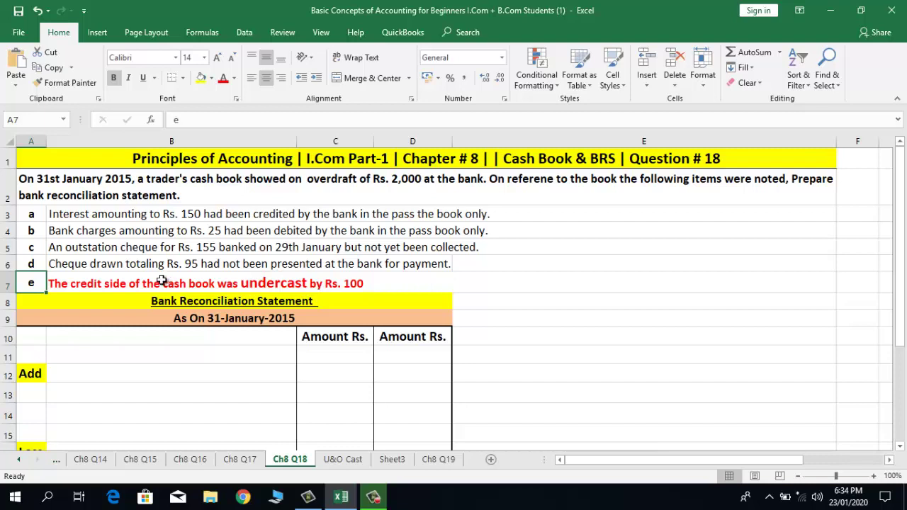
pyautogui.click(60, 195)
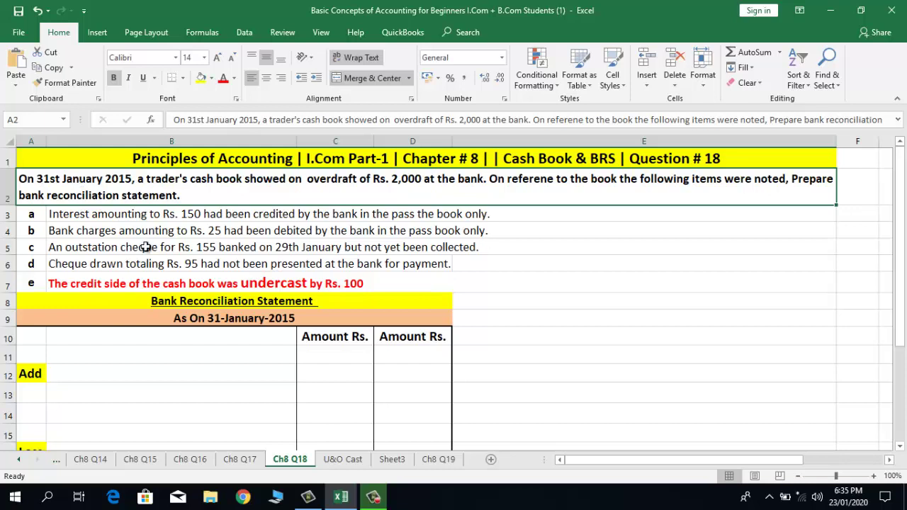
pyautogui.click(148, 321)
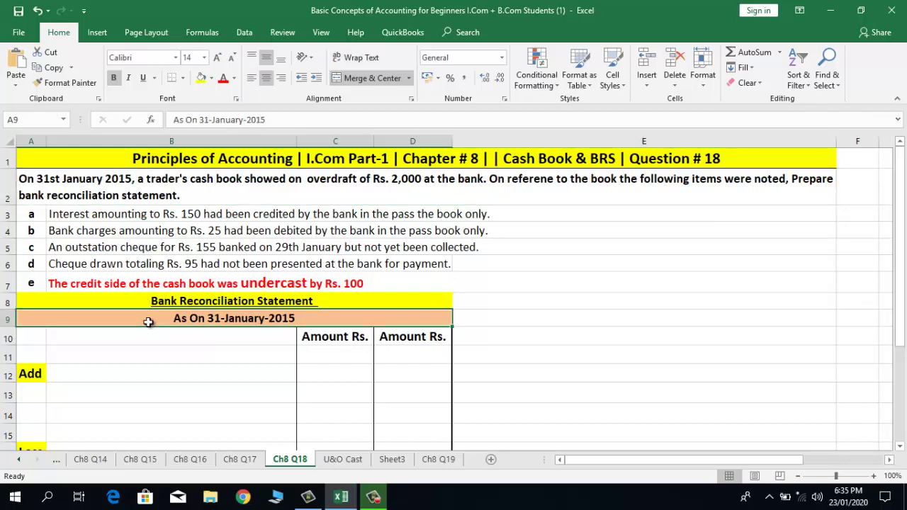
pyautogui.click(150, 302)
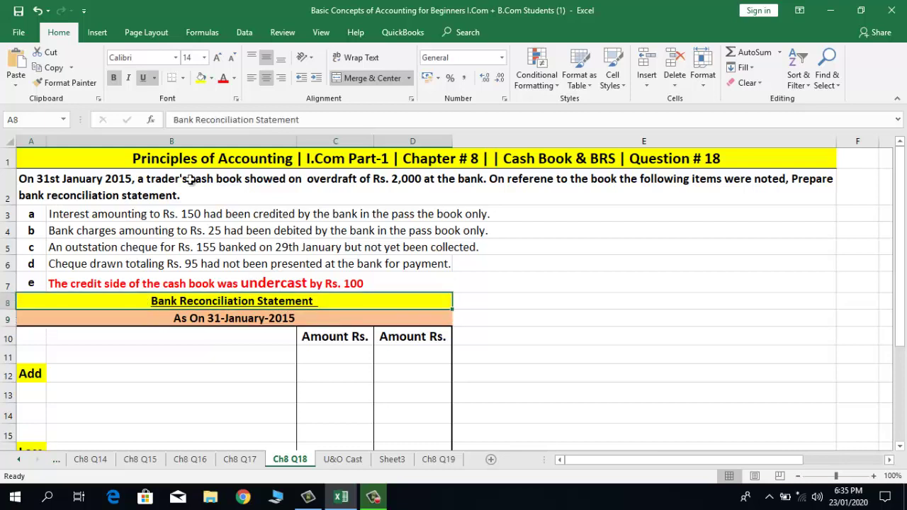
pyautogui.click(209, 191)
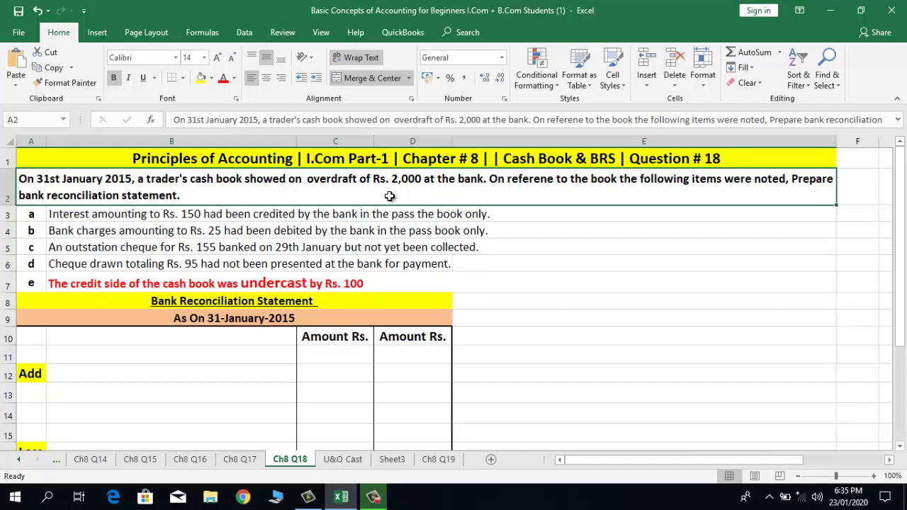
# - Label the first line of the statement in B11 as 'Balance As Per Cash Book (Unfavourable)'
pyautogui.click(34, 349)
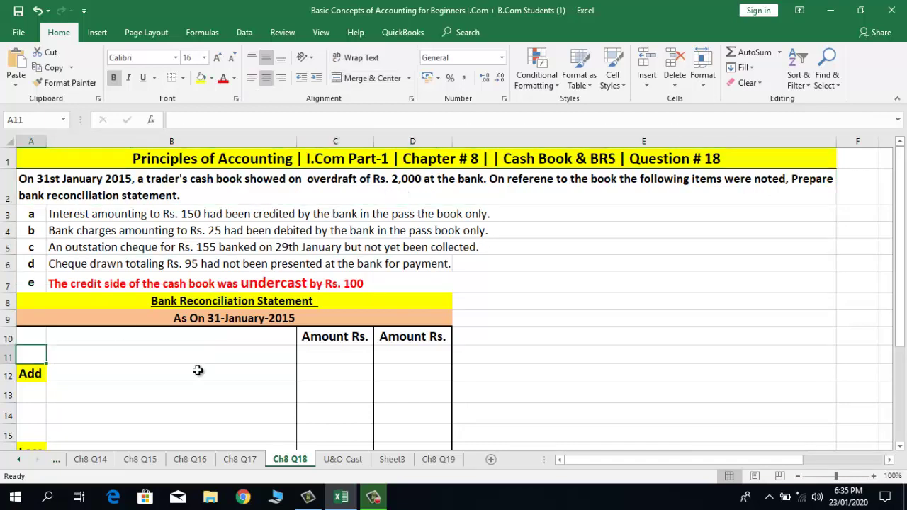
pyautogui.press('Right')
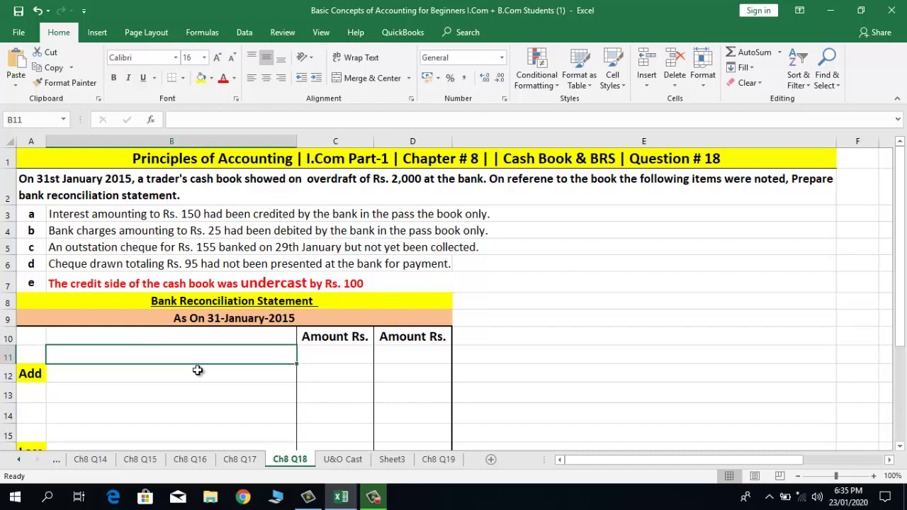
pyautogui.write('Balance')
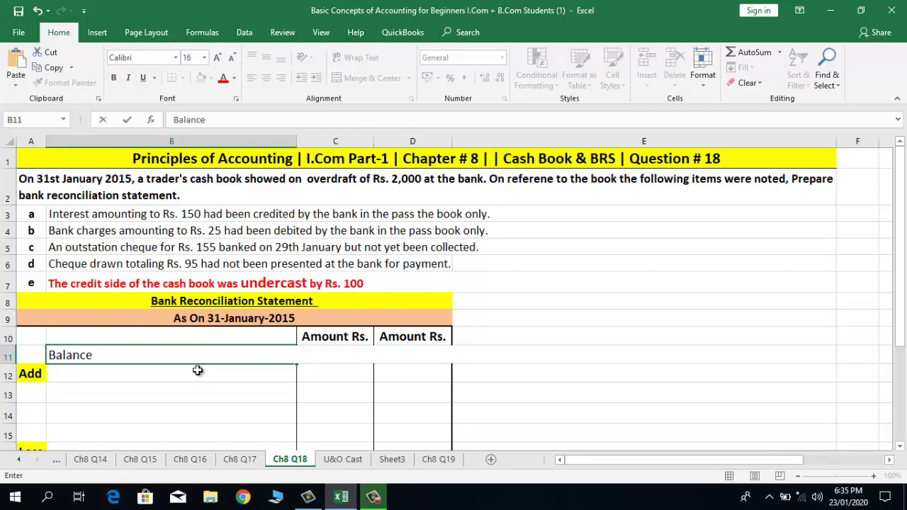
pyautogui.write(' As Per Cash B')
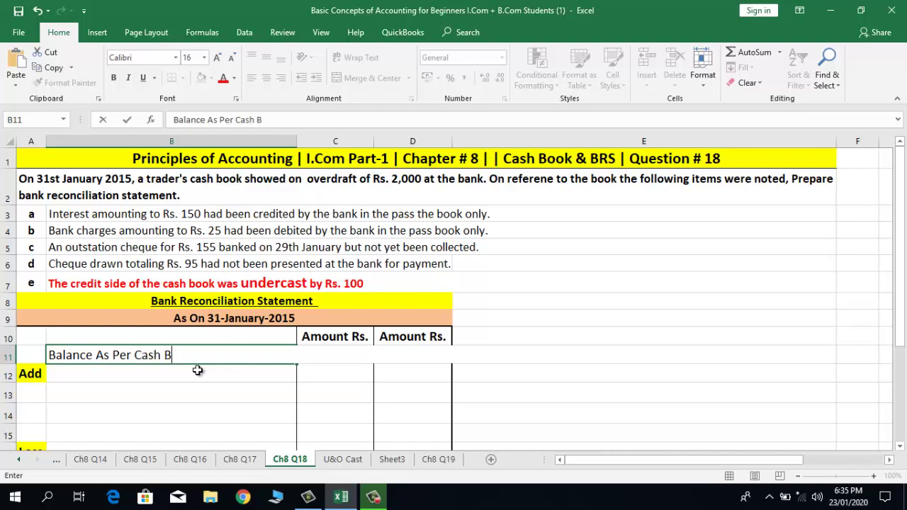
pyautogui.write('ook (')
pyautogui.write('Unfavoura')
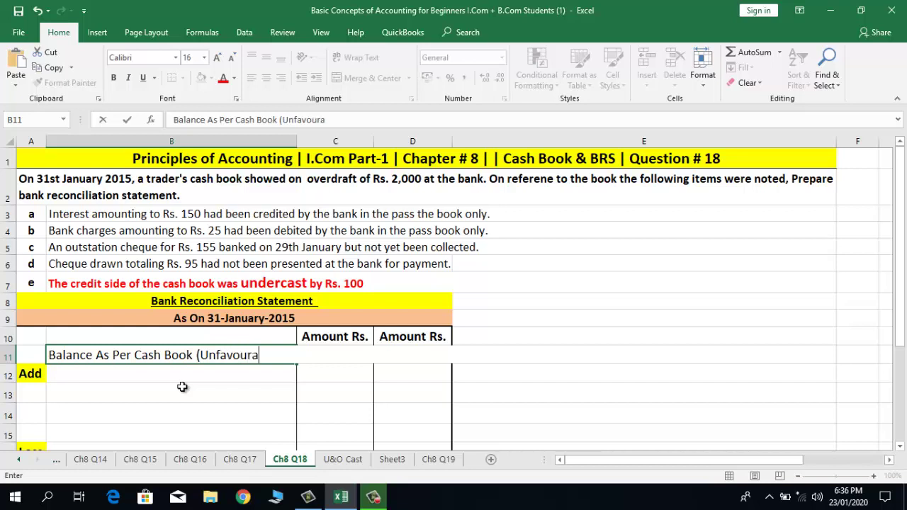
pyautogui.write('ble)')
pyautogui.press('Return')
# - Enter the overdraft as -2,000 in the outer amount column, cell D11
pyautogui.press('Up')
pyautogui.press('Right')
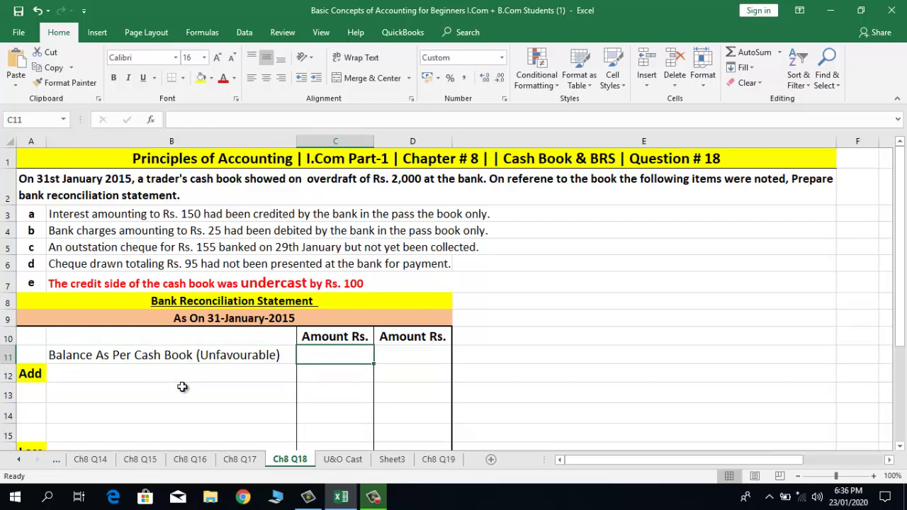
pyautogui.press('Right')
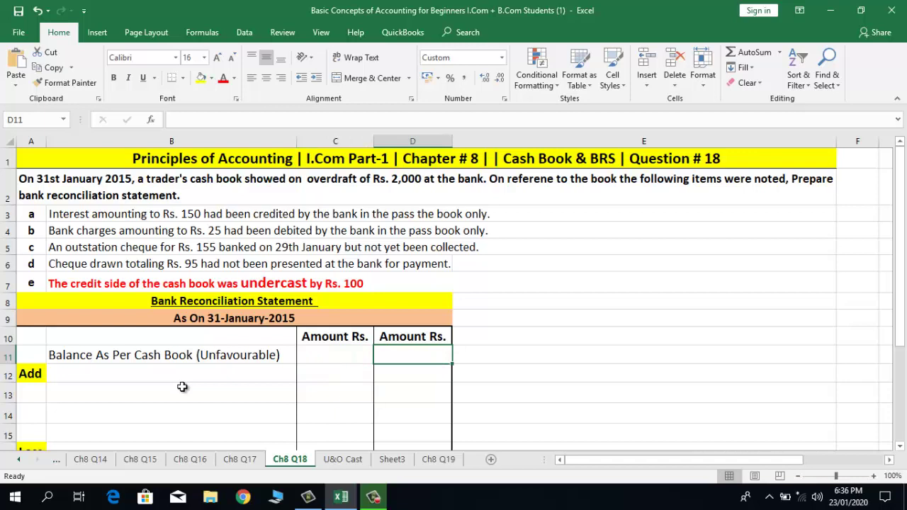
pyautogui.write('- ')
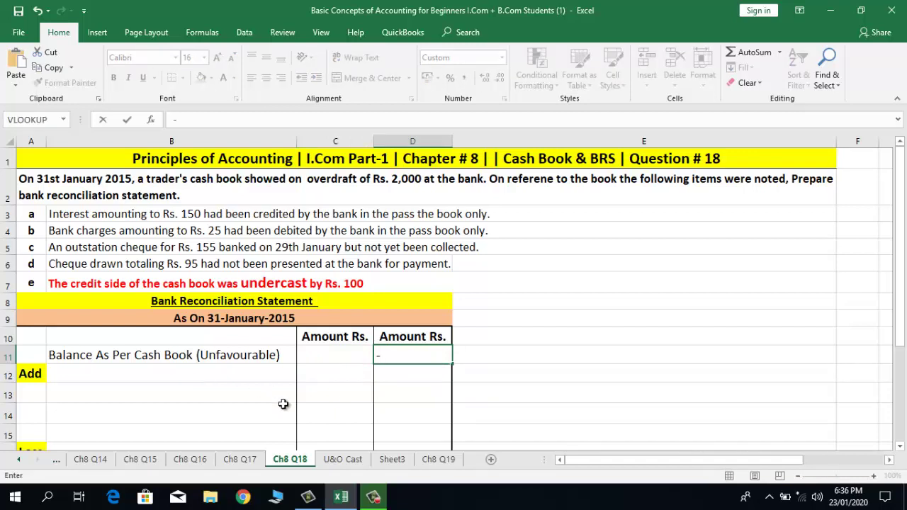
pyautogui.write('2,0000')
pyautogui.press('Return')
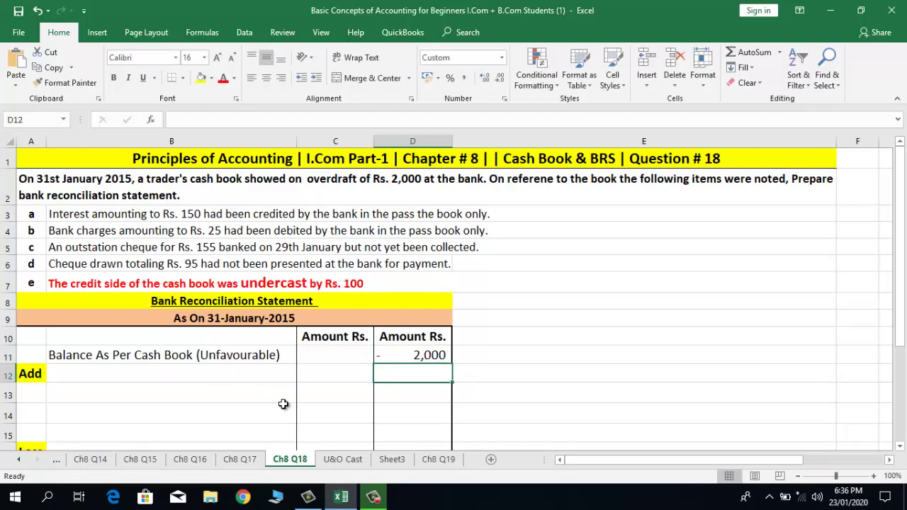
# - Compare the overdraft wording in the question with the statement's opening balance line and examine item a
pyautogui.doubleClick(337, 182)
pyautogui.moveTo(307, 178); pyautogui.dragTo(423, 180)
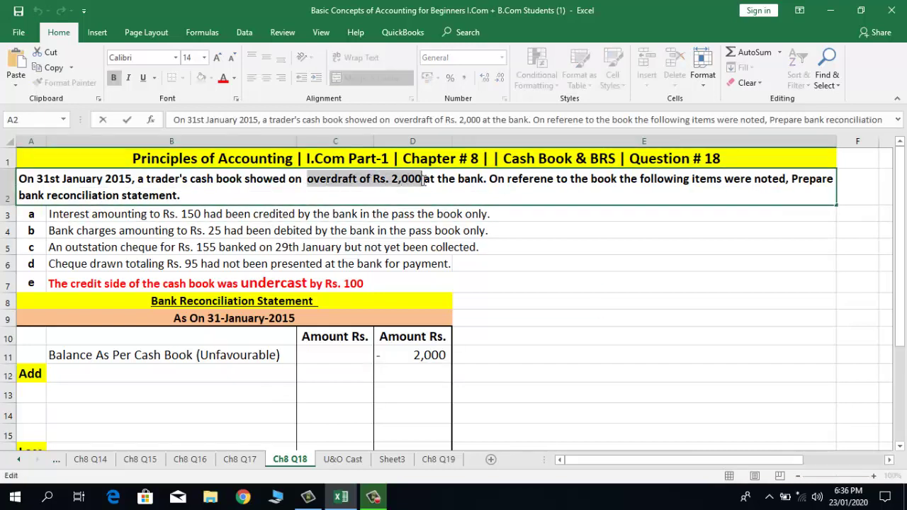
pyautogui.click(336, 180)
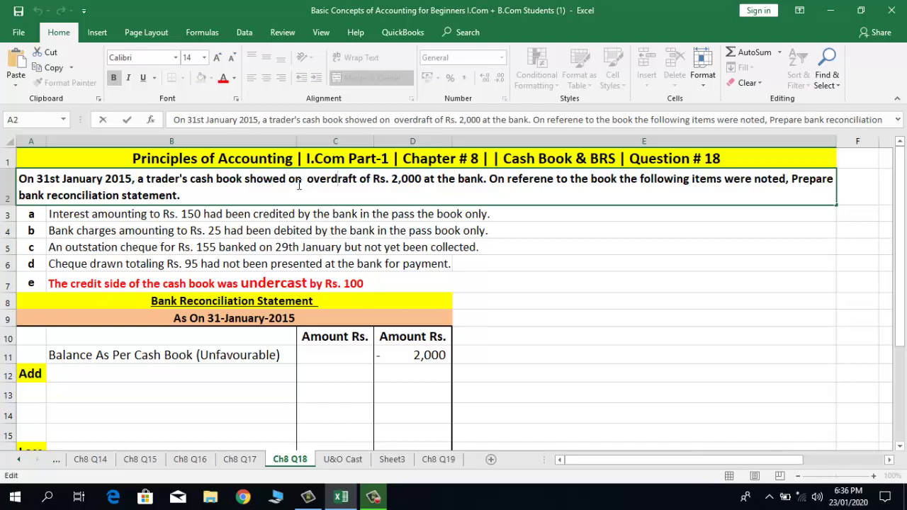
pyautogui.click(225, 318)
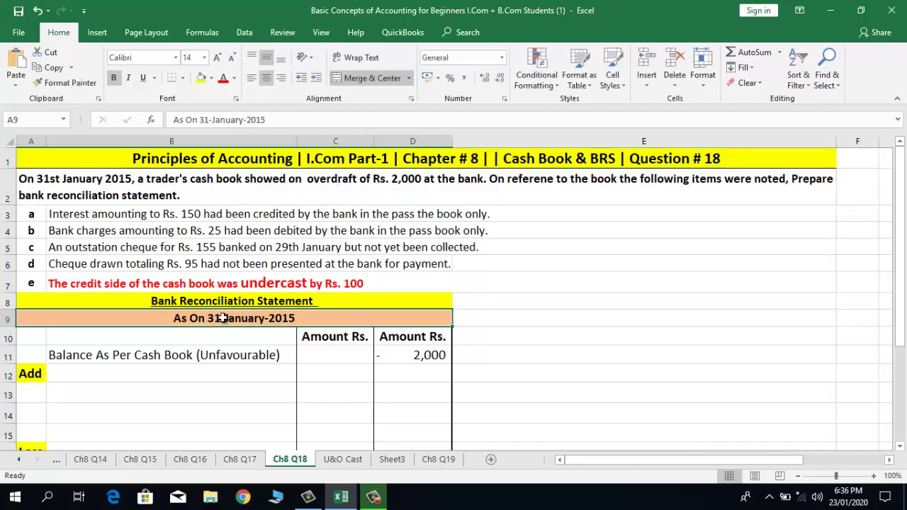
pyautogui.click(218, 358)
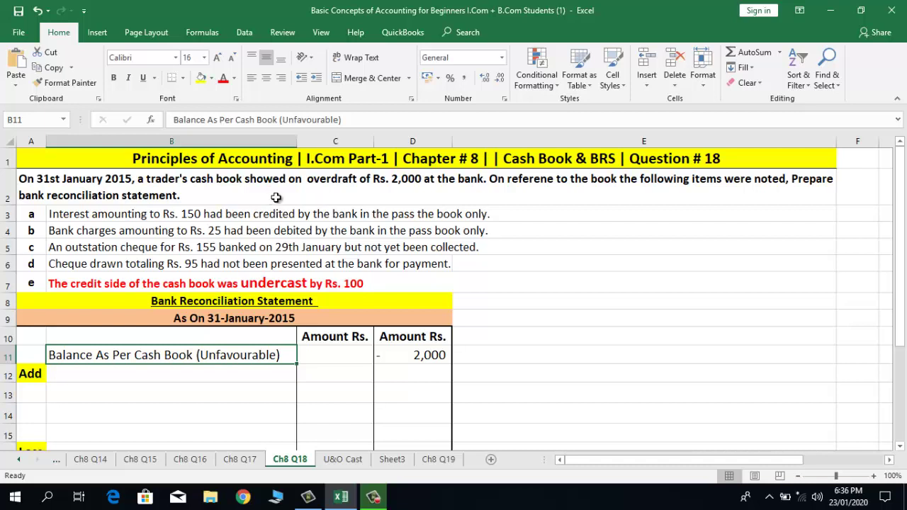
pyautogui.click(277, 196)
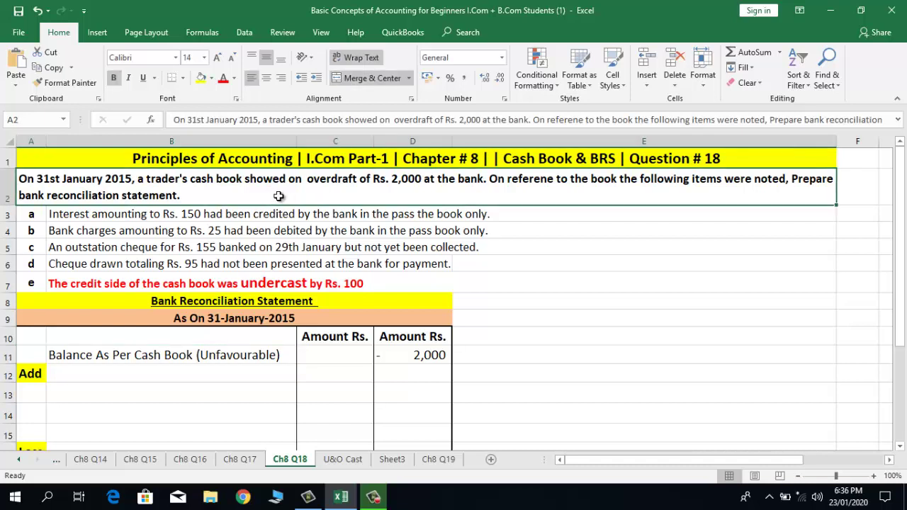
pyautogui.click(27, 214)
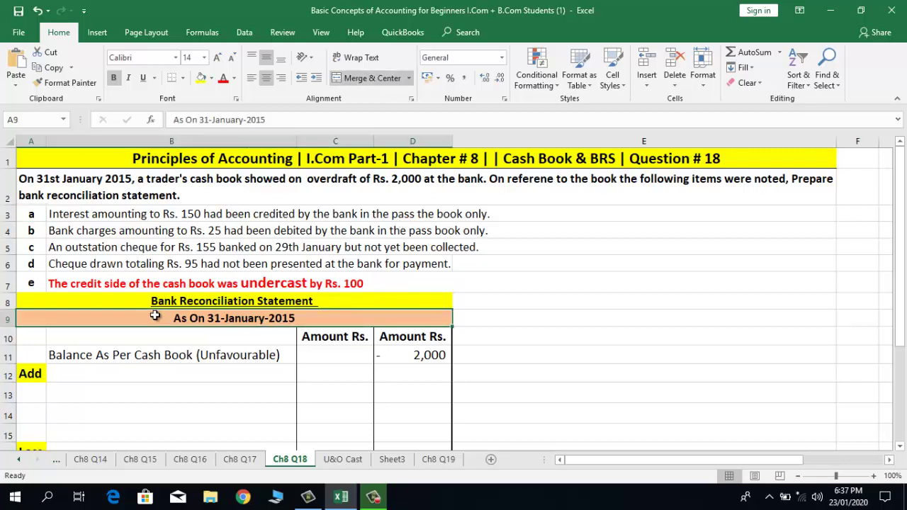
# - Look over listed items a to e and the statement's Add and Less sections
pyautogui.press('Down')
pyautogui.press('Down')
pyautogui.press('Down')
pyautogui.press('Down')
pyautogui.press('Down')
pyautogui.press('Down')
pyautogui.press('Down')
pyautogui.press('Down')
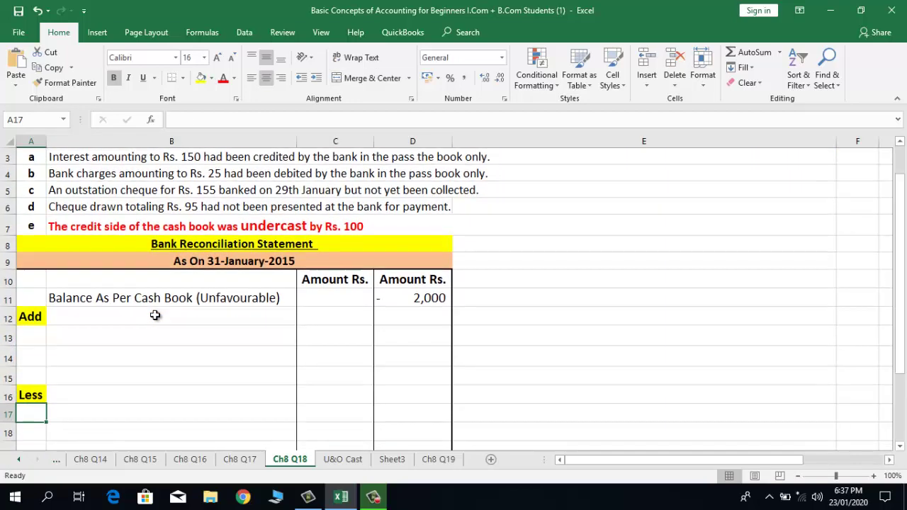
pyautogui.press('Up')
pyautogui.press('Up')
pyautogui.press('Up')
pyautogui.press('Up')
pyautogui.press('Up')
pyautogui.press('Up')
pyautogui.press('Up')
pyautogui.press('Up')
pyautogui.press('Up')
pyautogui.press('Up')
pyautogui.press('Up')
pyautogui.press('Up')
pyautogui.press('Up')
pyautogui.press('Up')
pyautogui.press('Up')
pyautogui.press('Up')
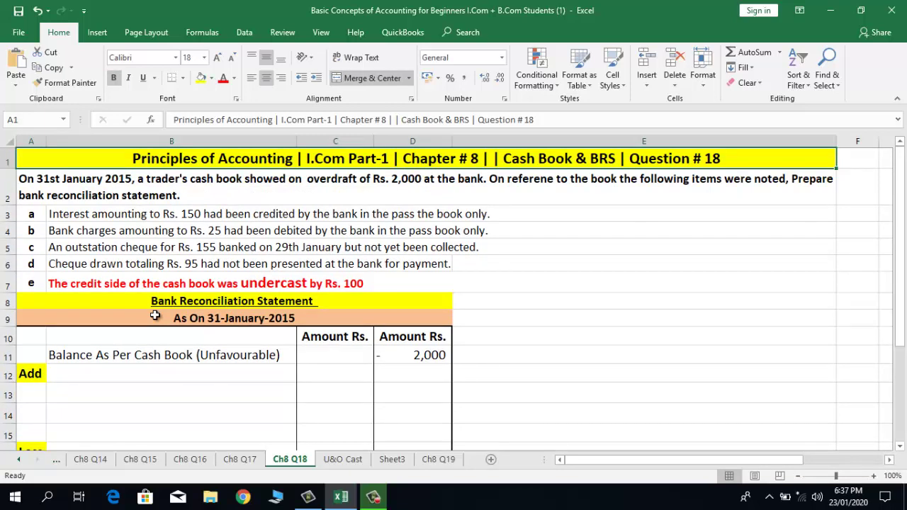
# - Enter item 'a' in A13 under Add, with the description 'Interest Credited' in B13
pyautogui.press('Down')
pyautogui.press('Down')
pyautogui.press('Down')
pyautogui.press('Down')
pyautogui.press('Down')
pyautogui.press('Down')
pyautogui.press('Down')
pyautogui.press('Down')
pyautogui.press('Down')
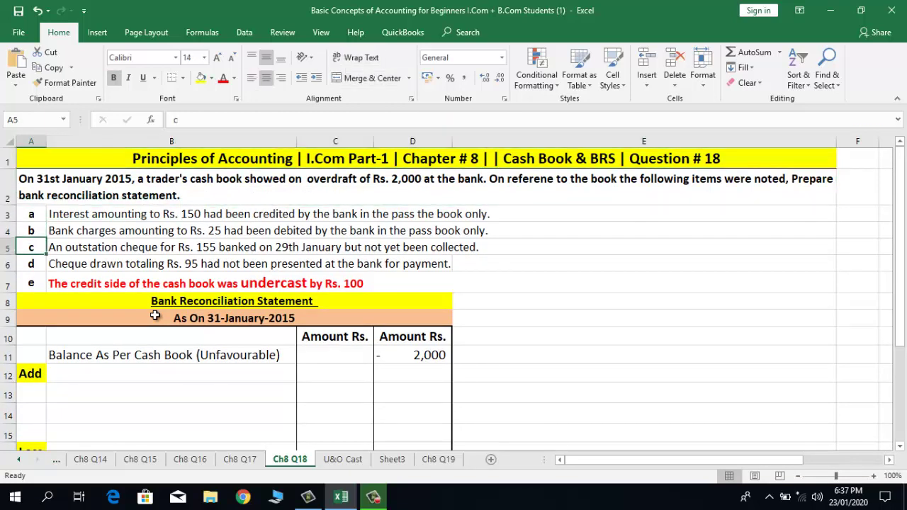
pyautogui.press('Down')
pyautogui.press('Down')
pyautogui.press('Down')
pyautogui.press('Down')
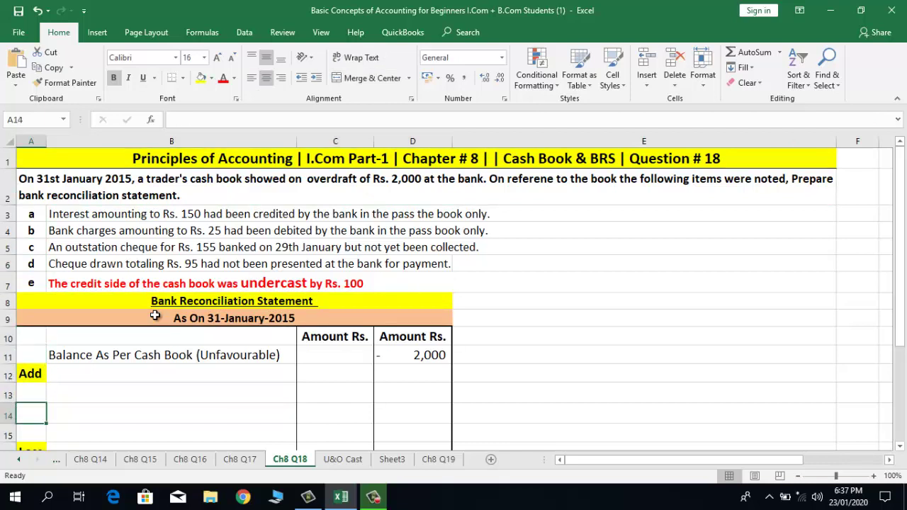
pyautogui.press('Up')
pyautogui.write('A')
pyautogui.press('BackSpace')
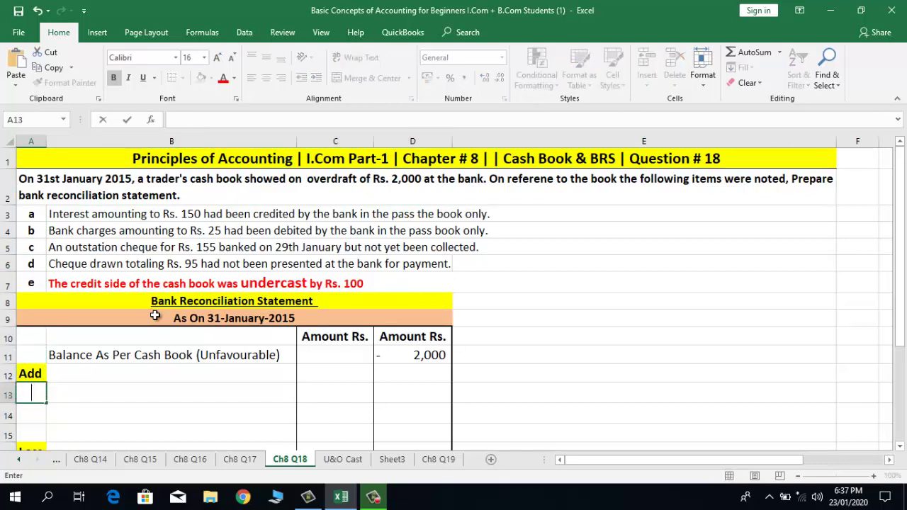
pyautogui.write('a')
pyautogui.press('Tab')
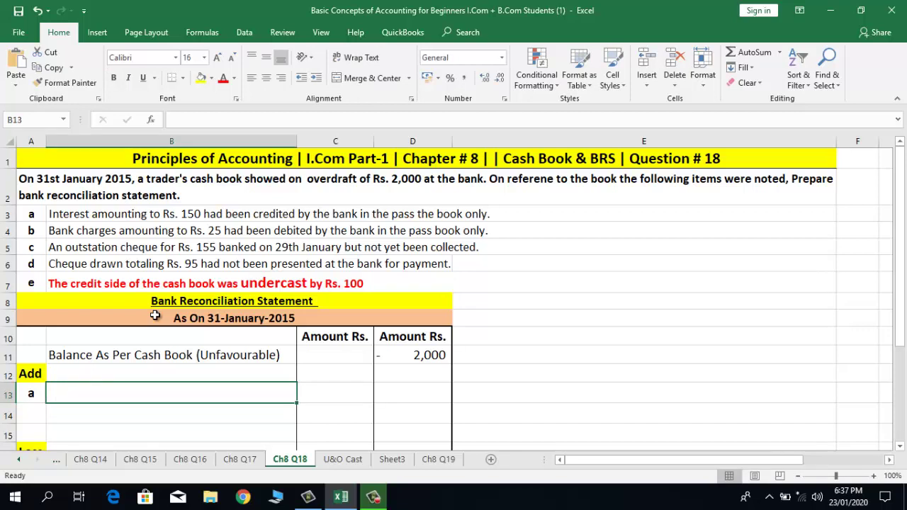
pyautogui.write('Interest')
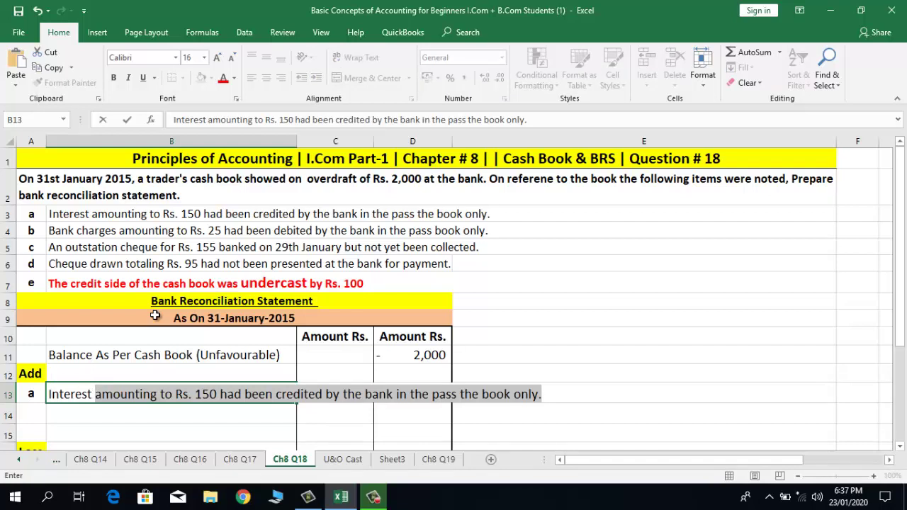
pyautogui.write(' Credited')
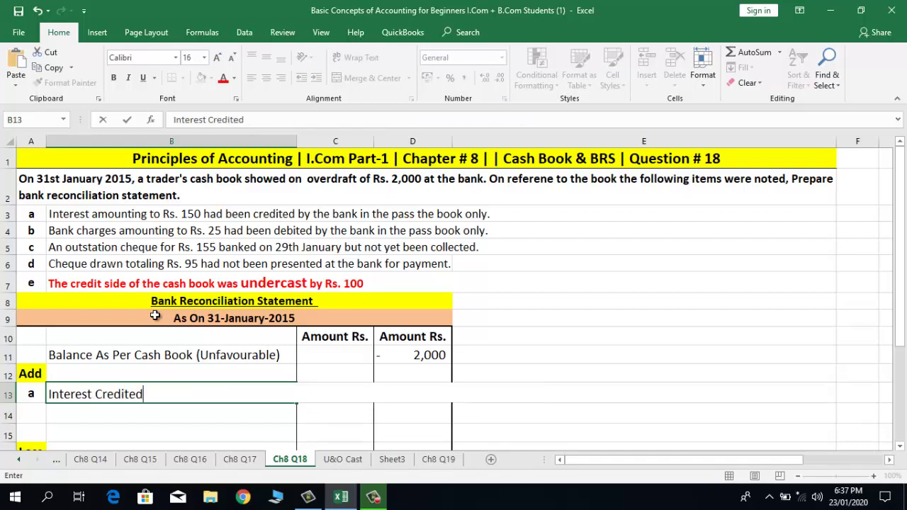
pyautogui.press('Tab')
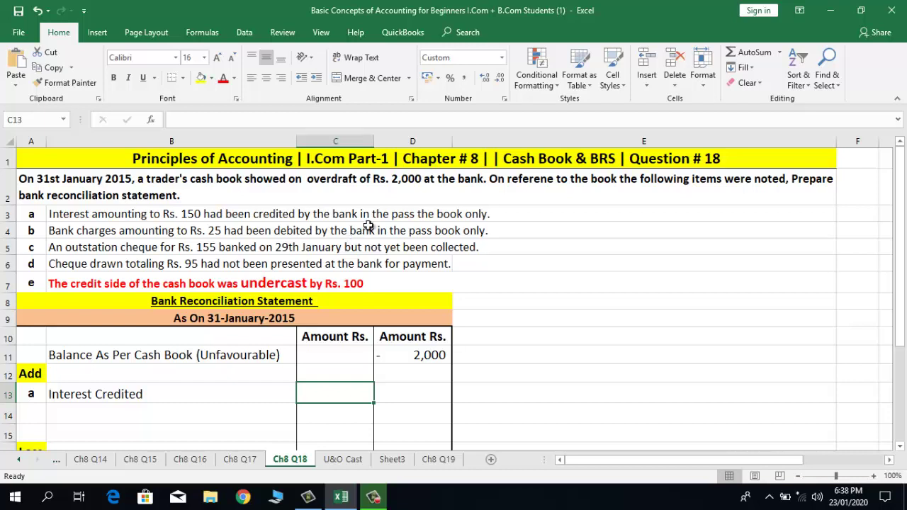
# - Enter 150 as the Interest Credited amount in C13 and save the workbook
pyautogui.moveTo(353, 225)
pyautogui.mouseDown()
pyautogui.moveTo(351, 244)
pyautogui.moveTo(349, 217)
pyautogui.mouseUp()
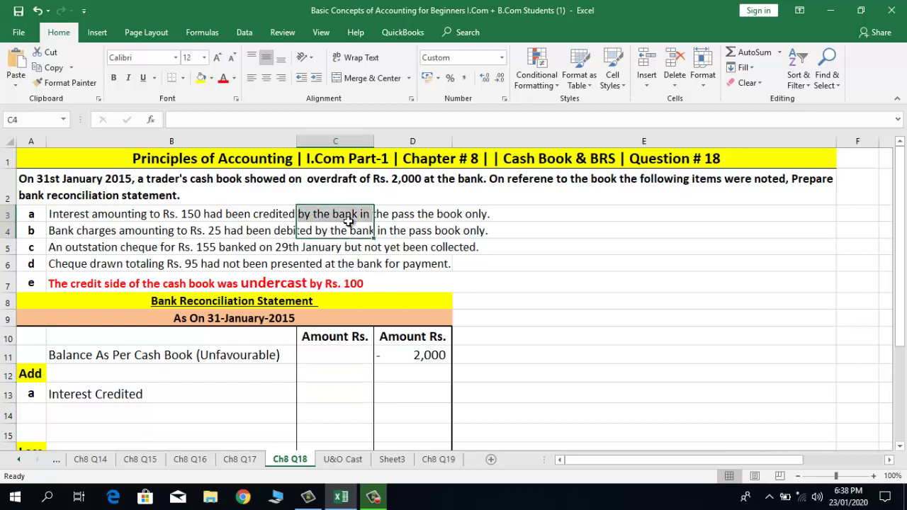
pyautogui.click(33, 218)
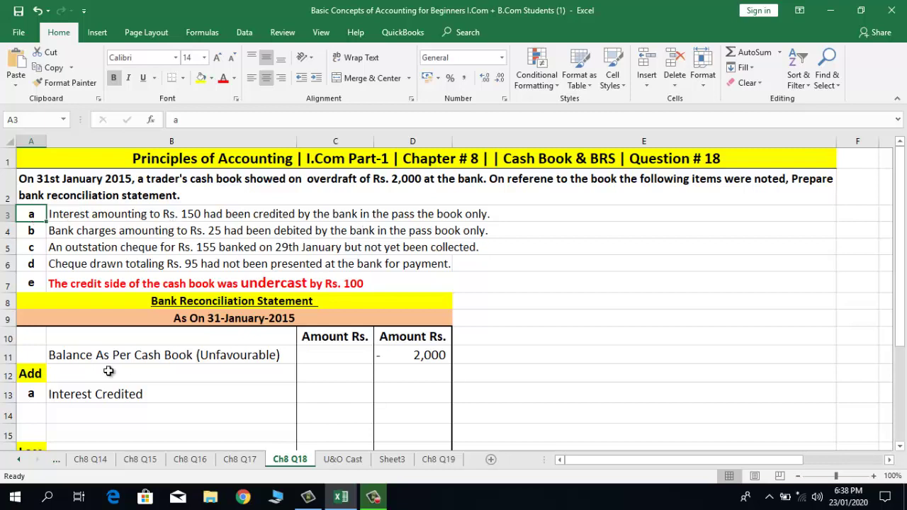
pyautogui.click(30, 393)
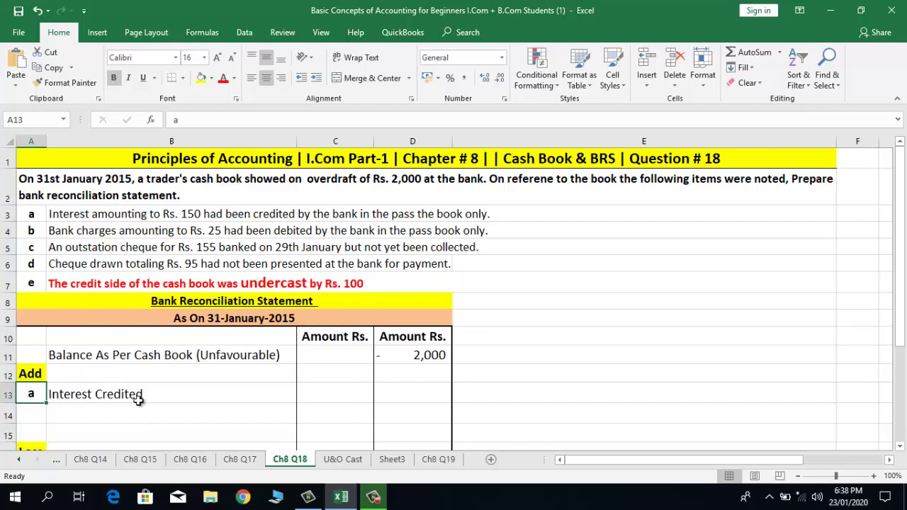
pyautogui.click(346, 394)
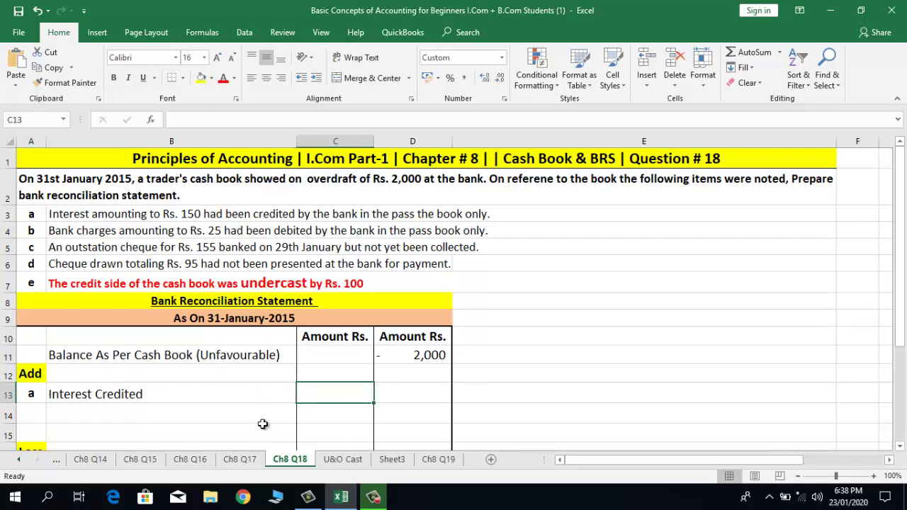
pyautogui.write('150')
pyautogui.press('Return')
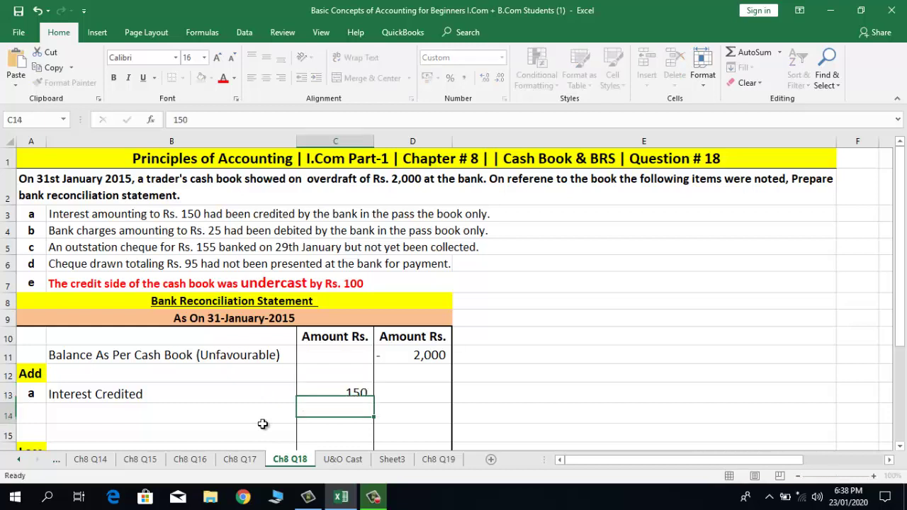
pyautogui.hotkey('ctrl', 's')
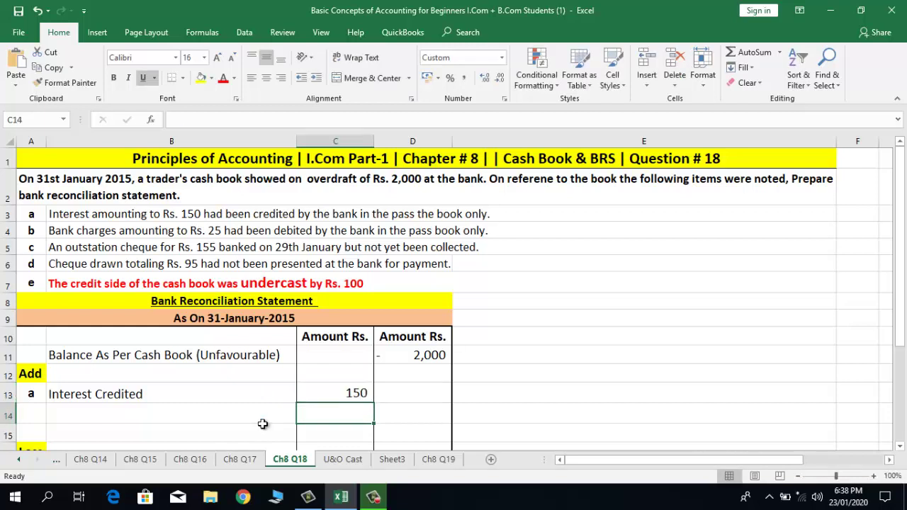
# - Enter item 'b' in A17 as the first entry under Less
pyautogui.click(32, 230)
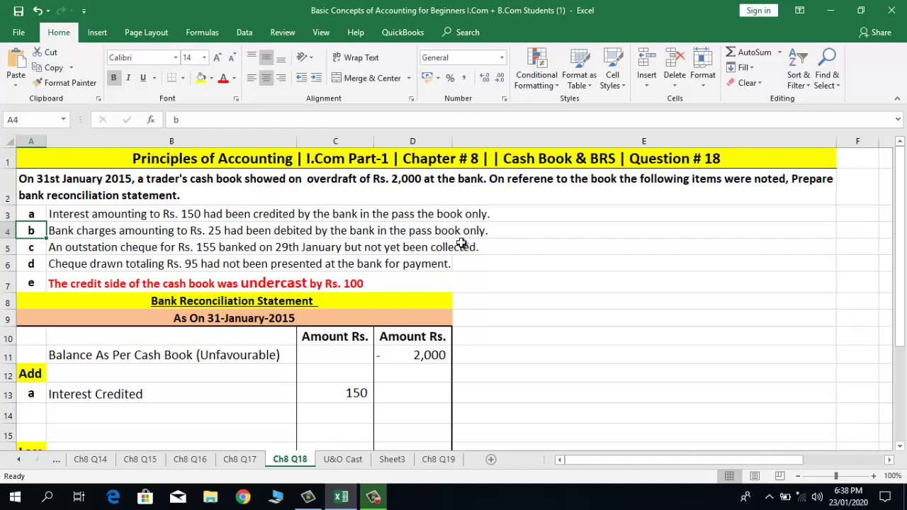
pyautogui.press('Down')
pyautogui.press('Down')
pyautogui.press('Down')
pyautogui.press('Down')
pyautogui.press('Down')
pyautogui.press('Down')
pyautogui.press('Down')
pyautogui.press('Down')
pyautogui.press('Down')
pyautogui.press('Down')
pyautogui.press('Down')
pyautogui.press('Down')
pyautogui.press('Down')
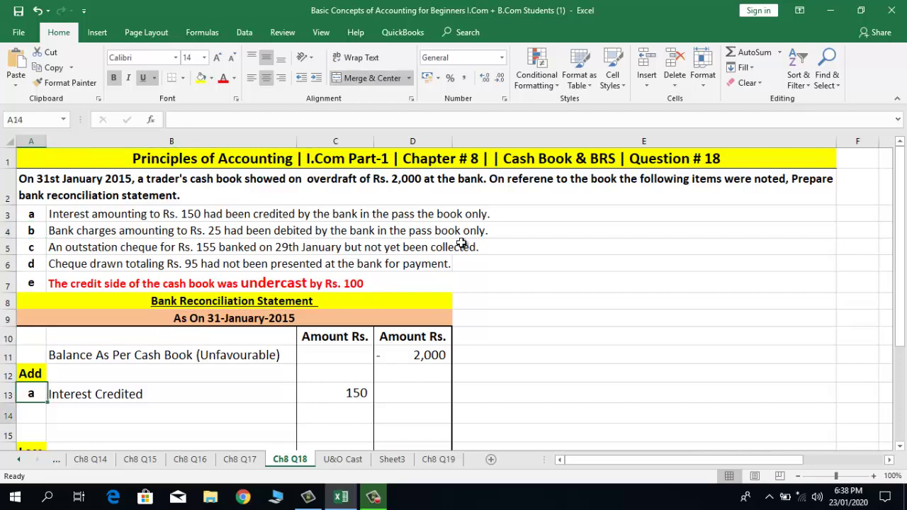
pyautogui.press('Right')
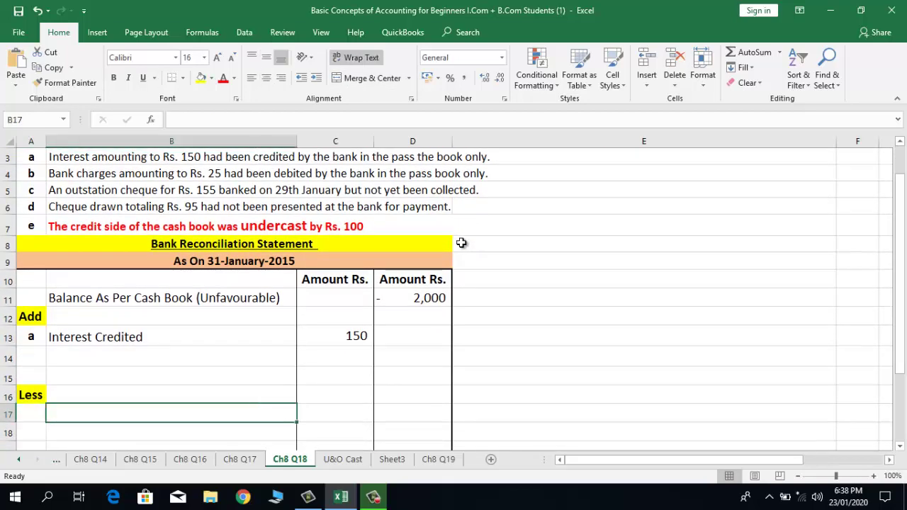
pyautogui.press('Left')
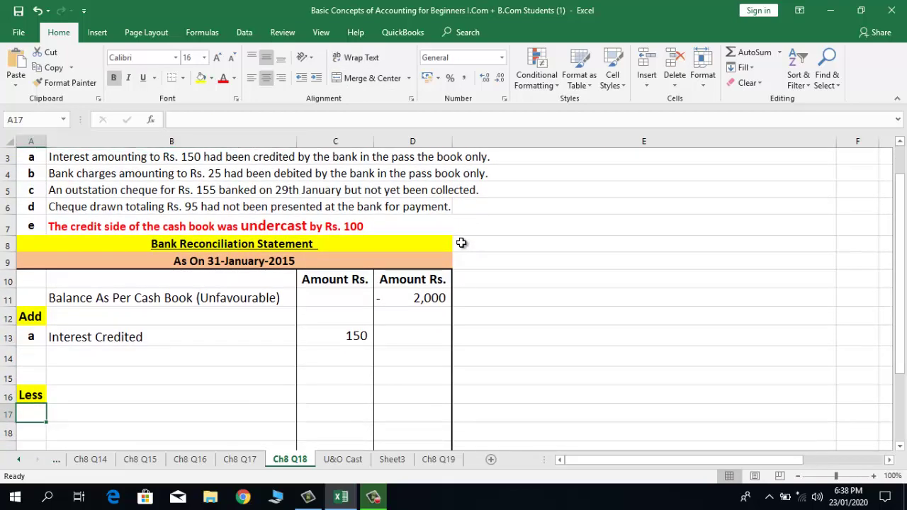
pyautogui.write('b')
pyautogui.press('Right')
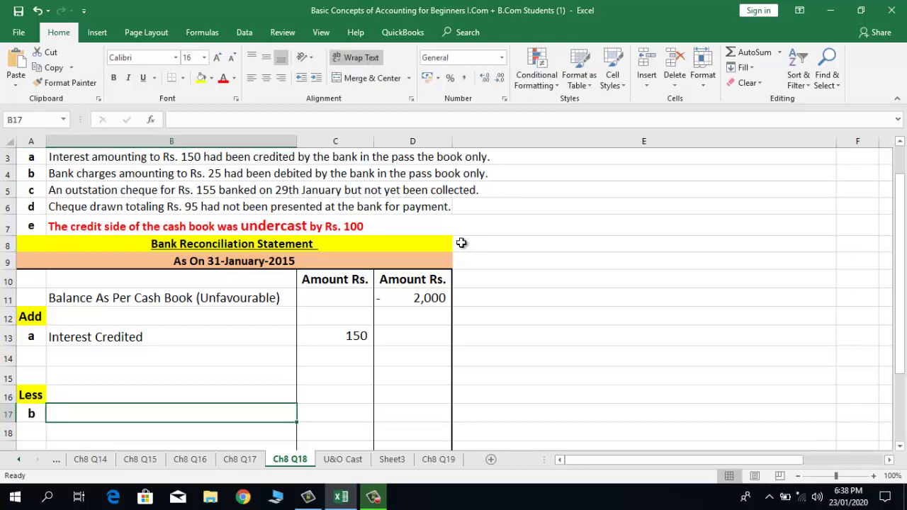
# - Enter the description 'Bank Charges' in B17 and its amount, 25, in C17
pyautogui.write('Ba')
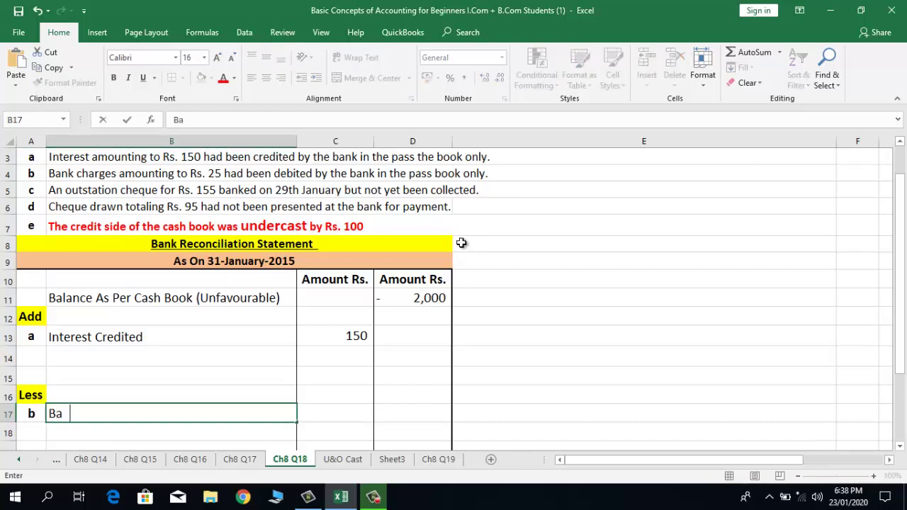
pyautogui.write('nk Charges')
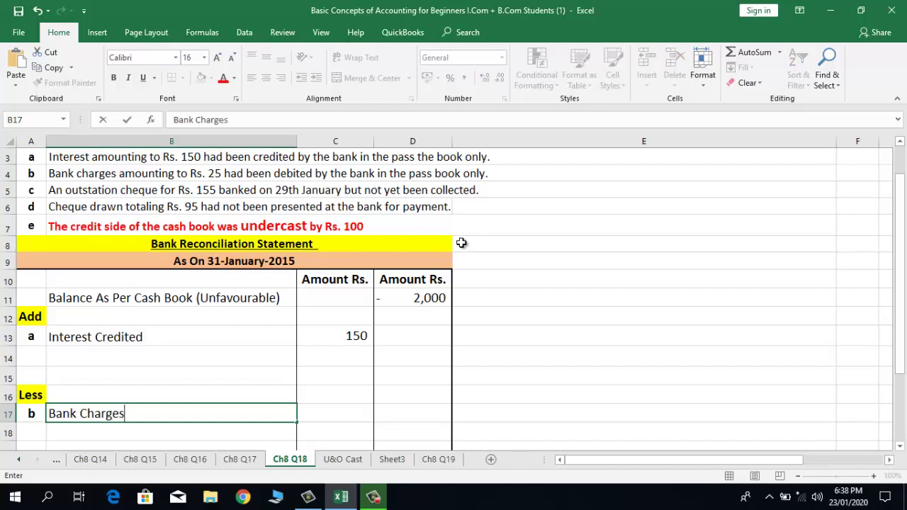
pyautogui.press('Right')
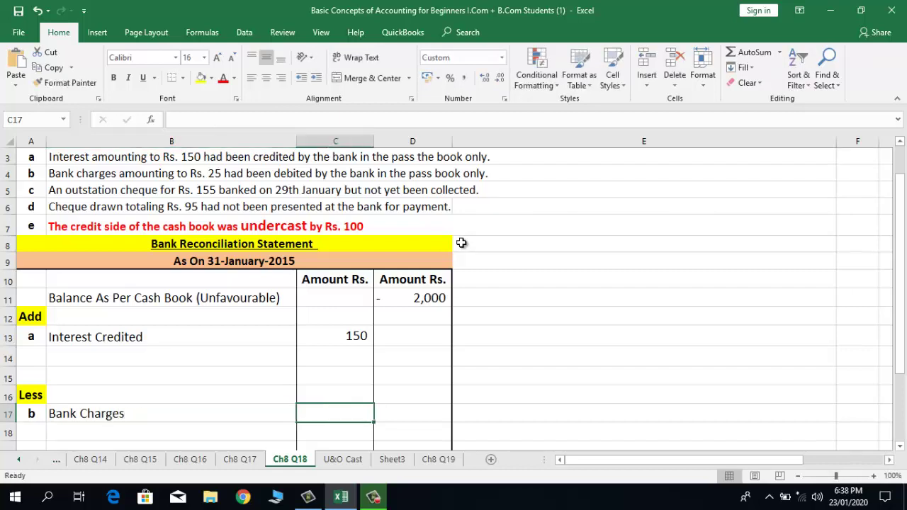
pyautogui.write('25')
pyautogui.press('Return')
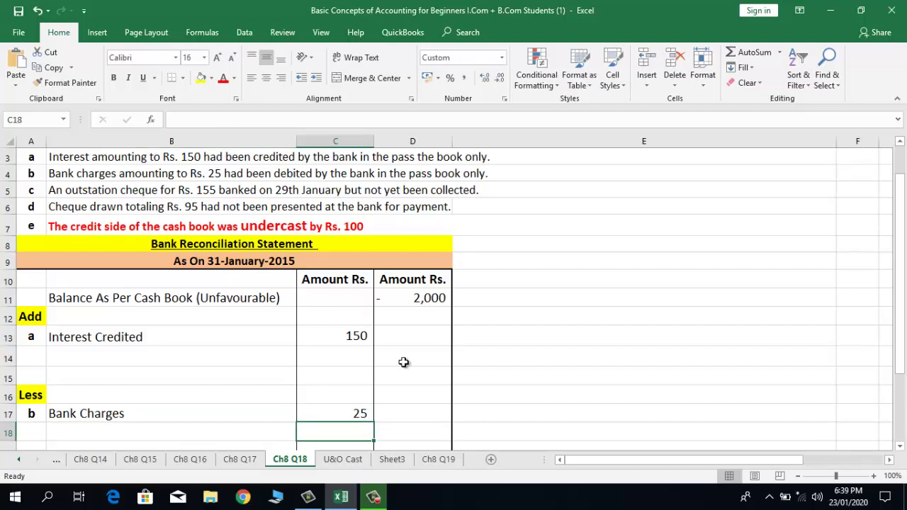
# - Examine the wording of item c in row 5, including the term 'outstation' and the cheque's collection status
pyautogui.click(27, 191)
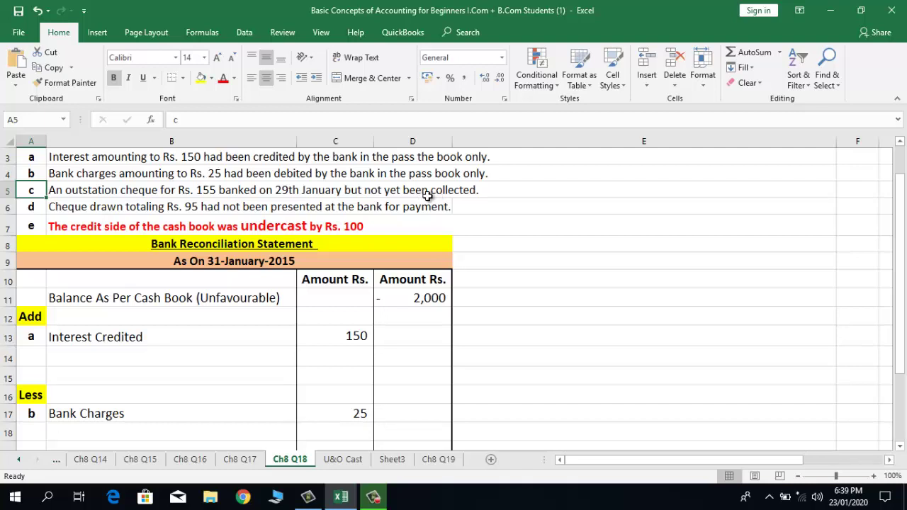
pyautogui.doubleClick(57, 190)
pyautogui.moveTo(65, 190); pyautogui.dragTo(118, 190)
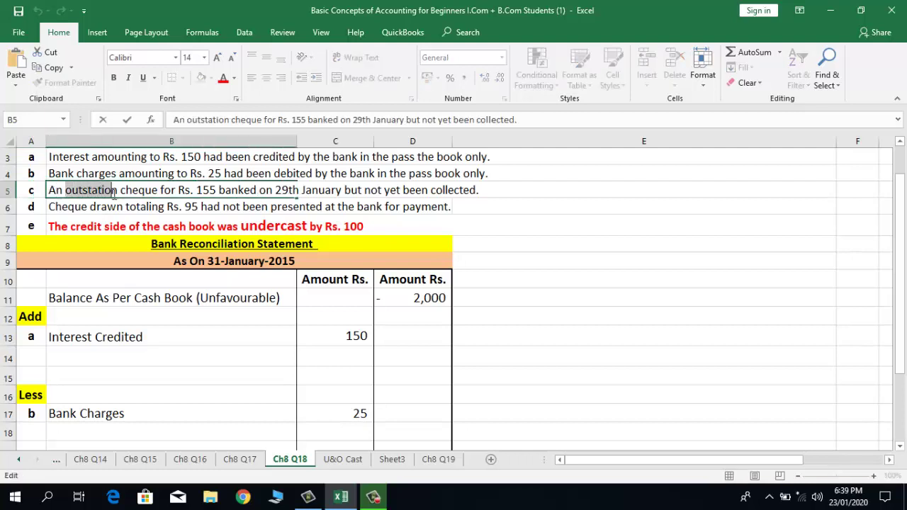
pyautogui.click(31, 192)
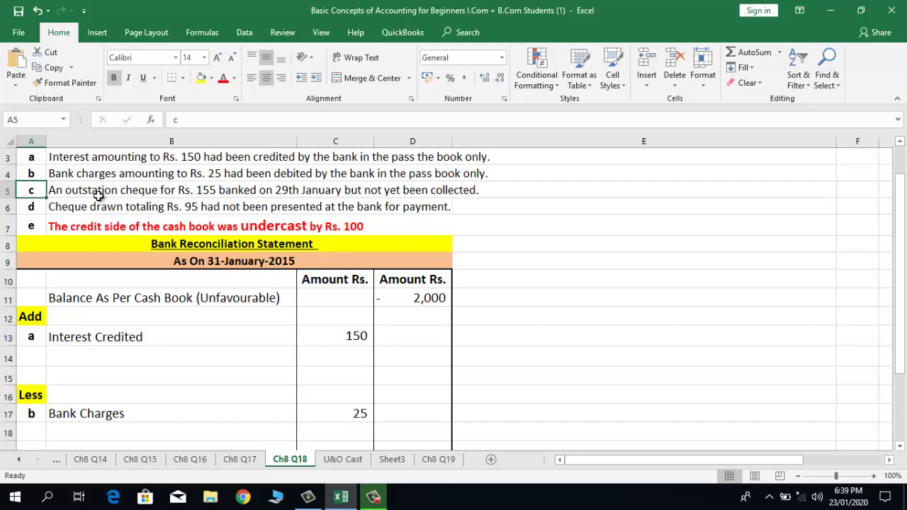
pyautogui.doubleClick(74, 191)
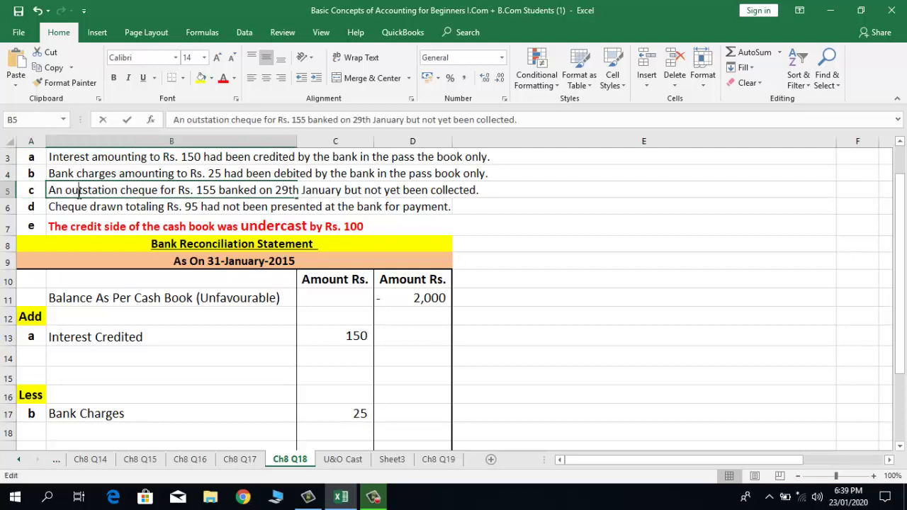
pyautogui.moveTo(65, 190); pyautogui.dragTo(111, 189)
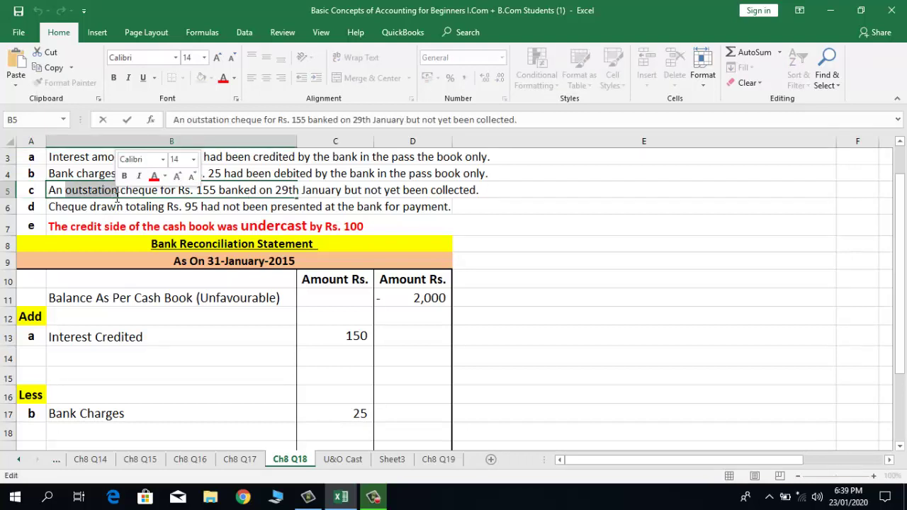
pyautogui.press('Return')
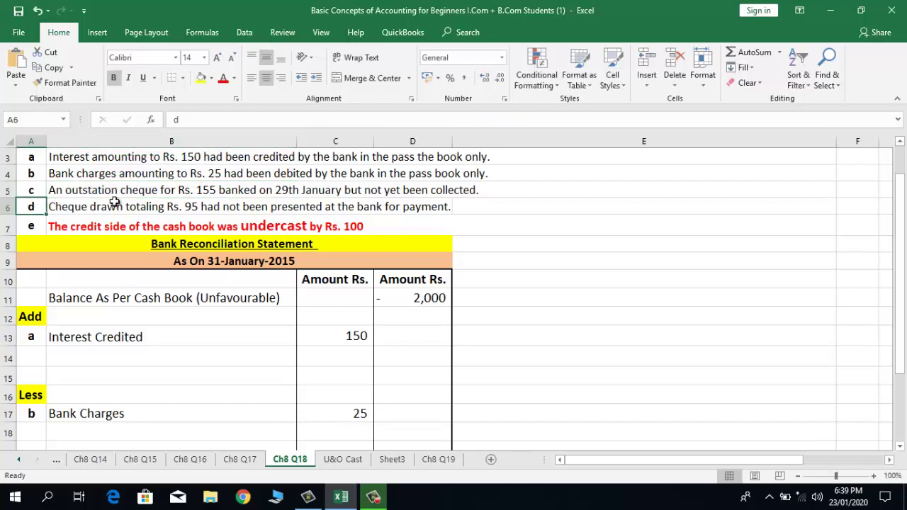
pyautogui.click(315, 193)
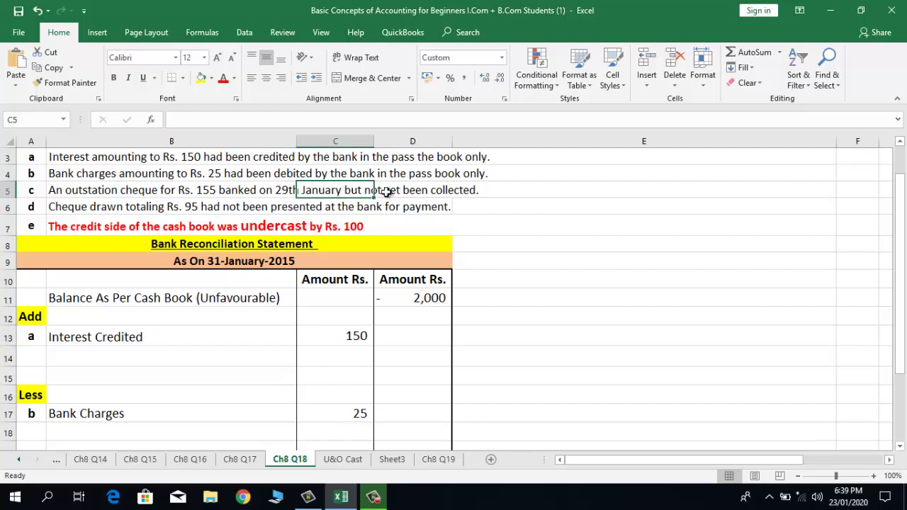
pyautogui.click(27, 190)
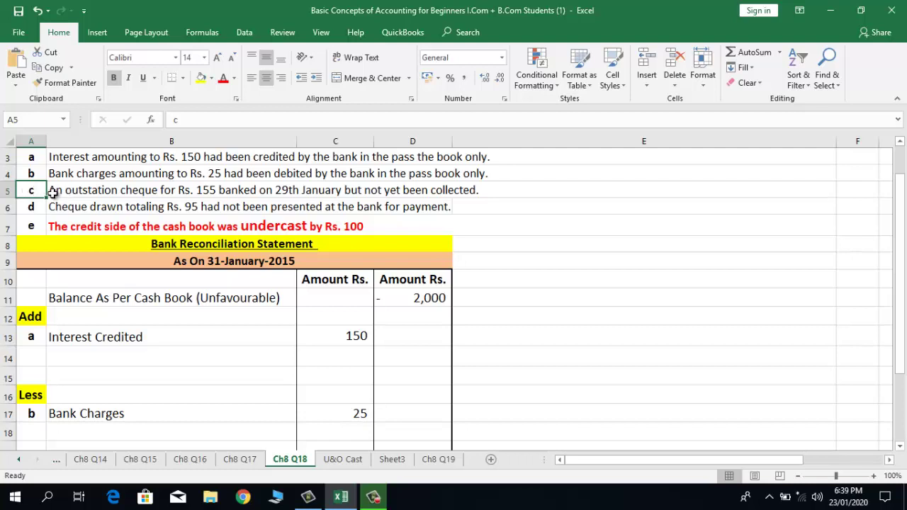
pyautogui.click(51, 191)
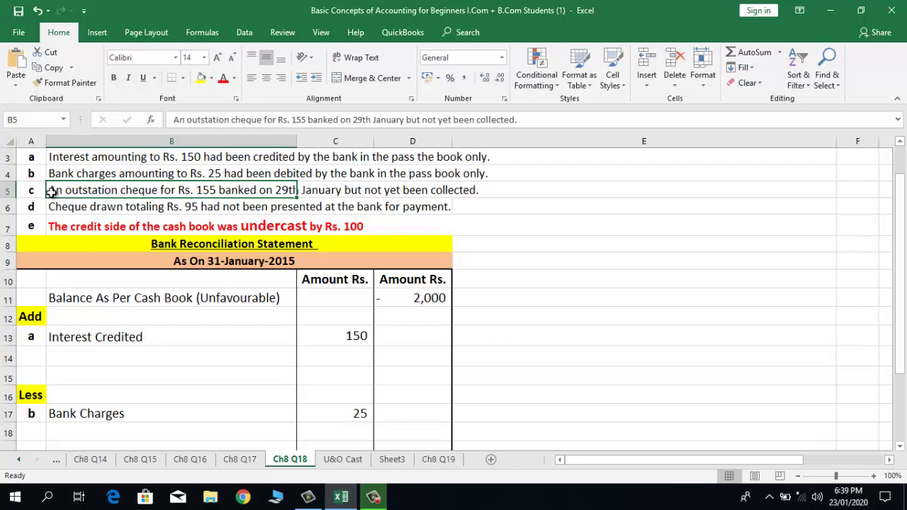
# - Enter item 'c' in A18 under Less, directly below the Bank Charges line
pyautogui.click(39, 192)
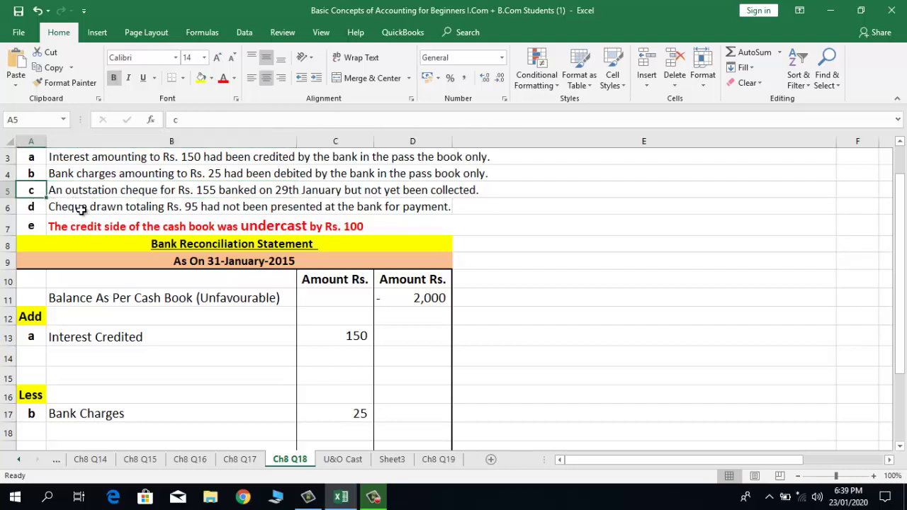
pyautogui.press('Down')
pyautogui.press('Down')
pyautogui.press('Down')
pyautogui.press('Down')
pyautogui.press('Down')
pyautogui.press('Down')
pyautogui.press('Down')
pyautogui.press('Down')
pyautogui.press('Down')
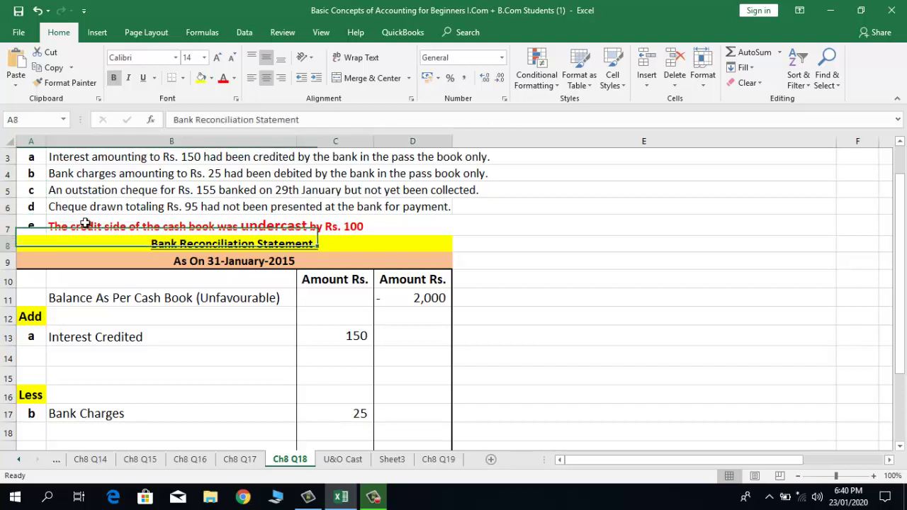
pyautogui.press('Down')
pyautogui.press('Down')
pyautogui.press('Down')
pyautogui.press('Down')
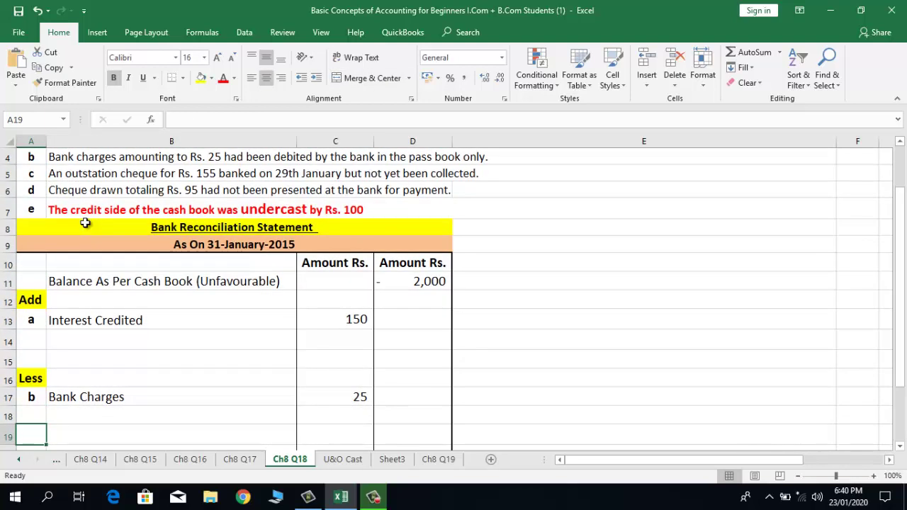
pyautogui.write('c')
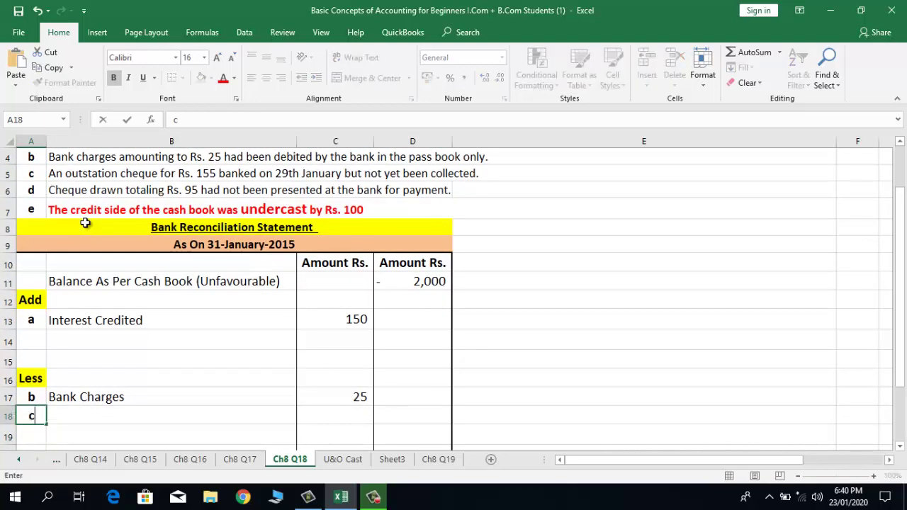
pyautogui.press('Tab')
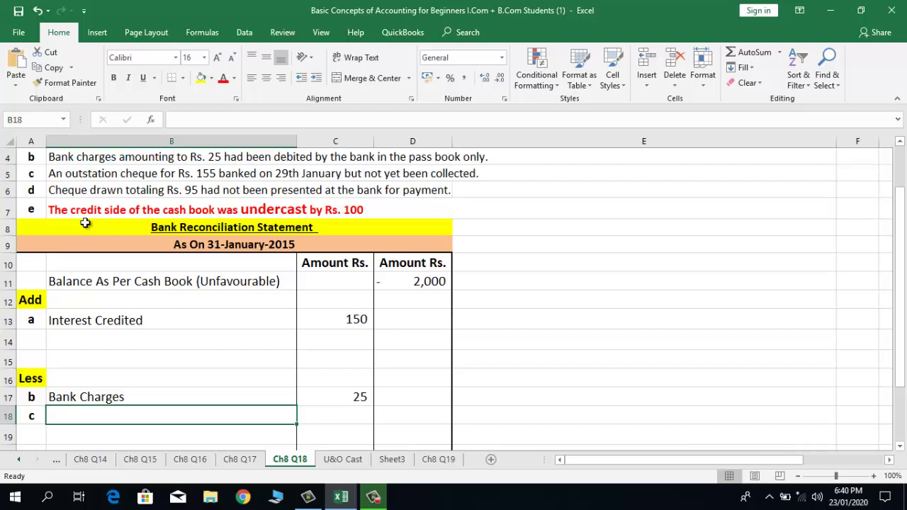
# - Enter 'Cheque deposited but not credited yet' in B18 with the amount 155 in C18
pyautogui.write('Cheque ')
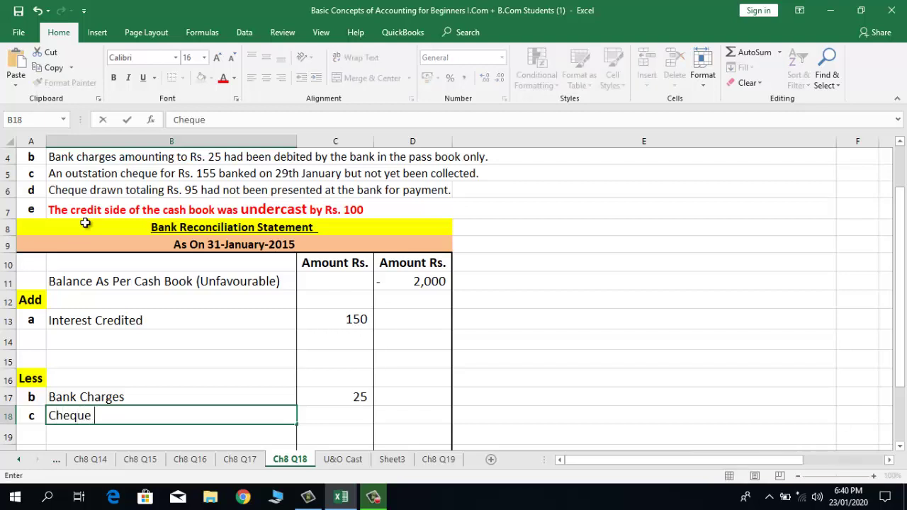
pyautogui.write('deposi')
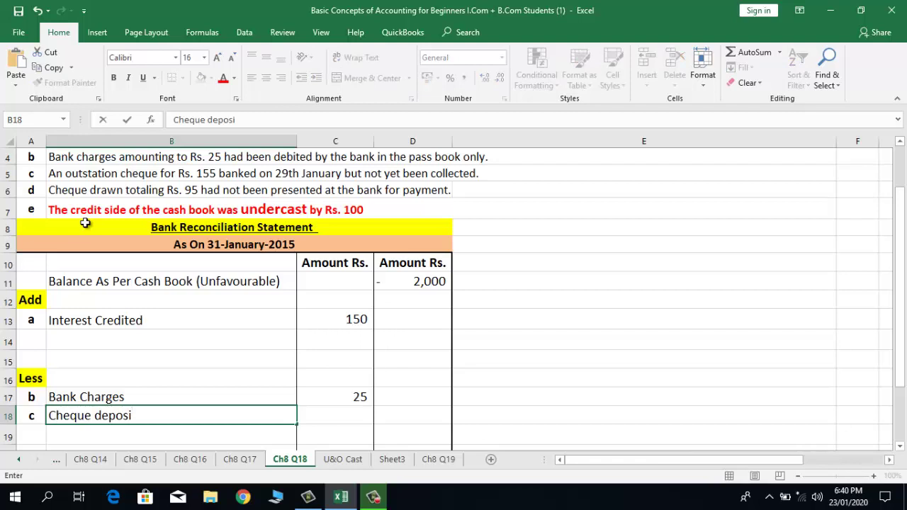
pyautogui.write('ted but')
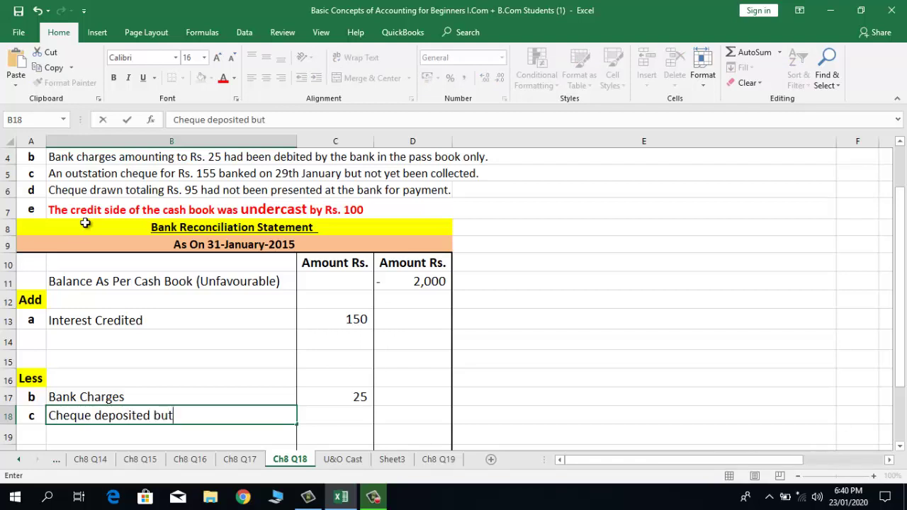
pyautogui.write(' not credited yet')
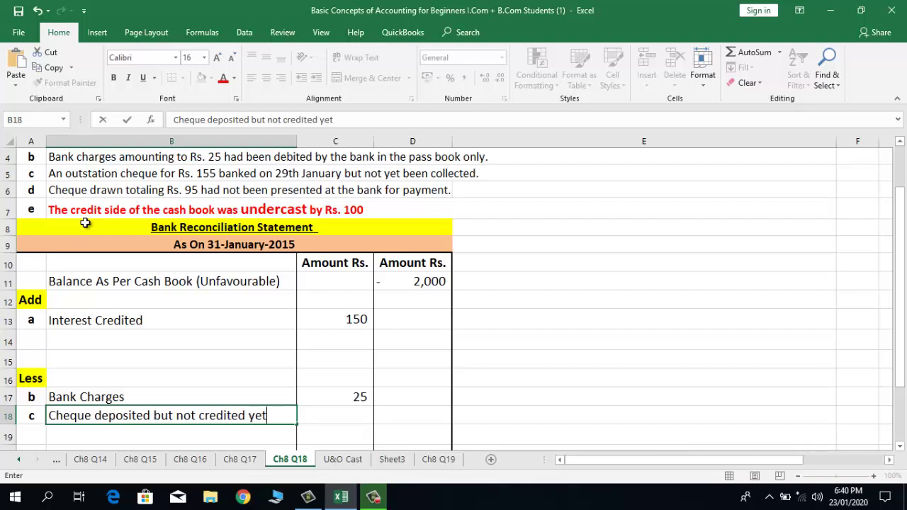
pyautogui.press('Tab')
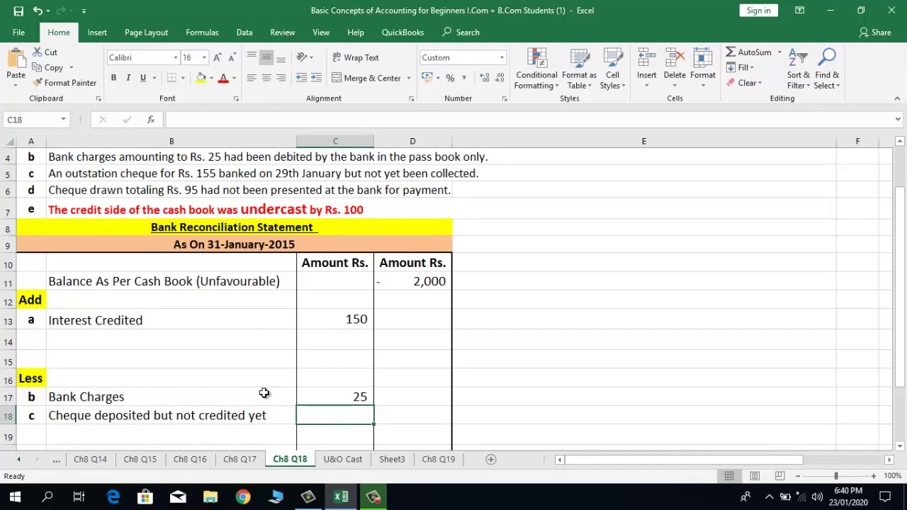
pyautogui.write('155')
pyautogui.press('Tab')
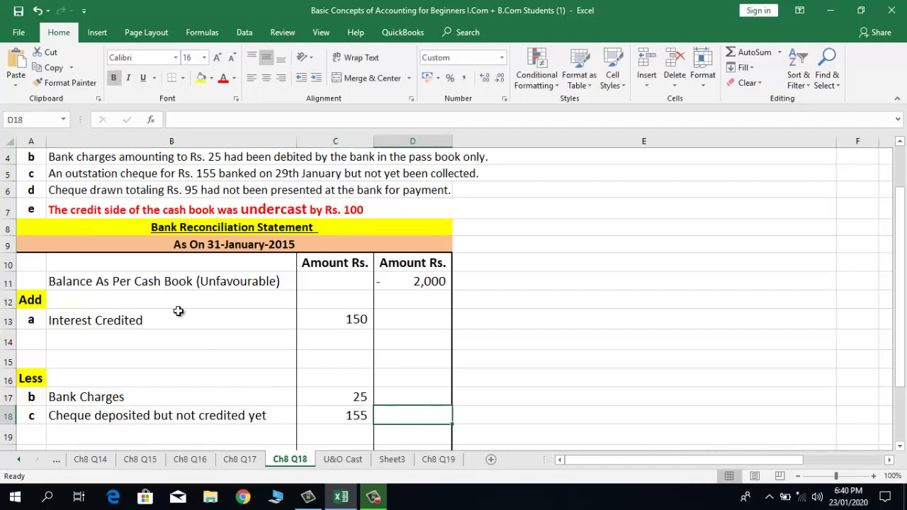
# - Read item d in row 6 and enter 'd' in A14 under Add, directly below the Interest Credited line
pyautogui.click(28, 189)
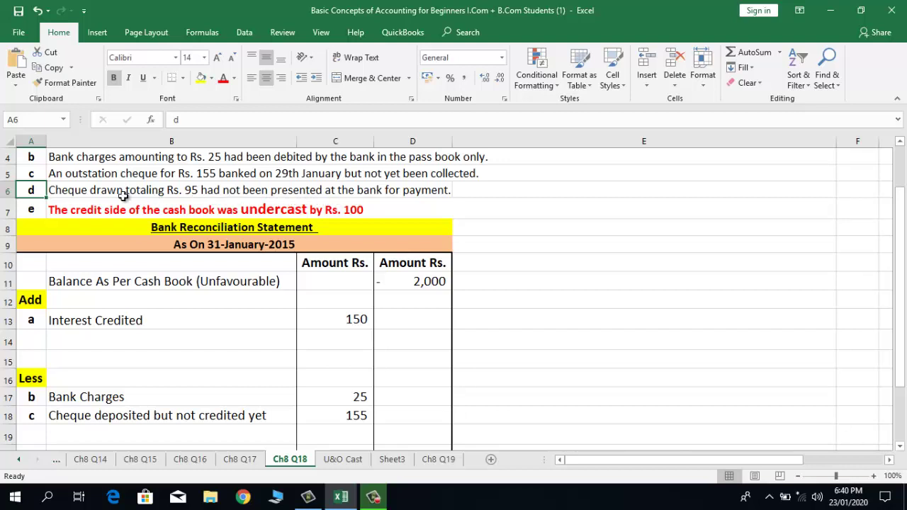
pyautogui.click(60, 190)
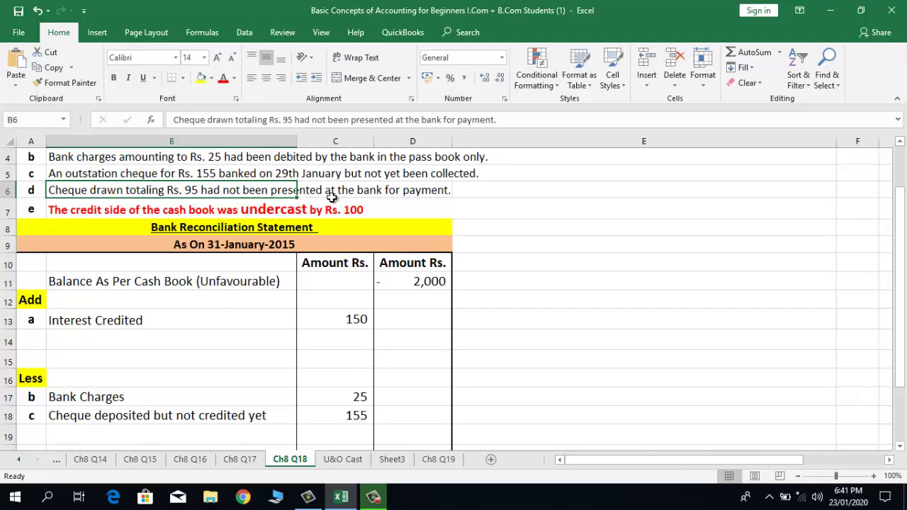
pyautogui.click(41, 189)
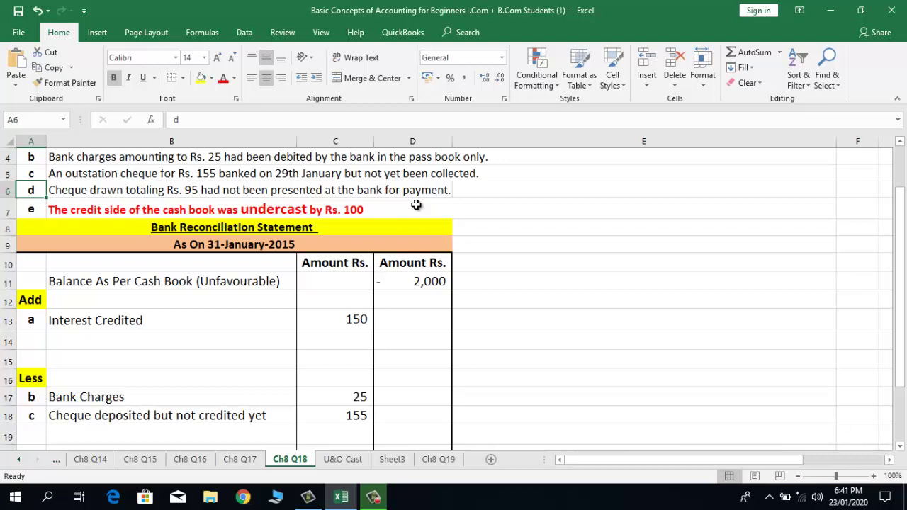
pyautogui.press('Down')
pyautogui.press('Down')
pyautogui.press('Down')
pyautogui.press('Down')
pyautogui.press('Down')
pyautogui.press('Down')
pyautogui.press('Down')
pyautogui.press('Down')
pyautogui.press('Down')
pyautogui.press('Up')
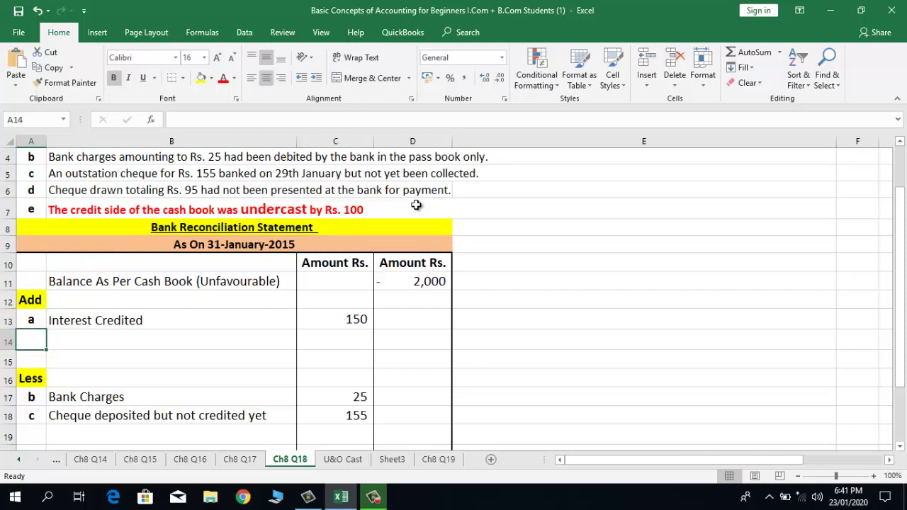
pyautogui.write('d')
pyautogui.press('Tab')
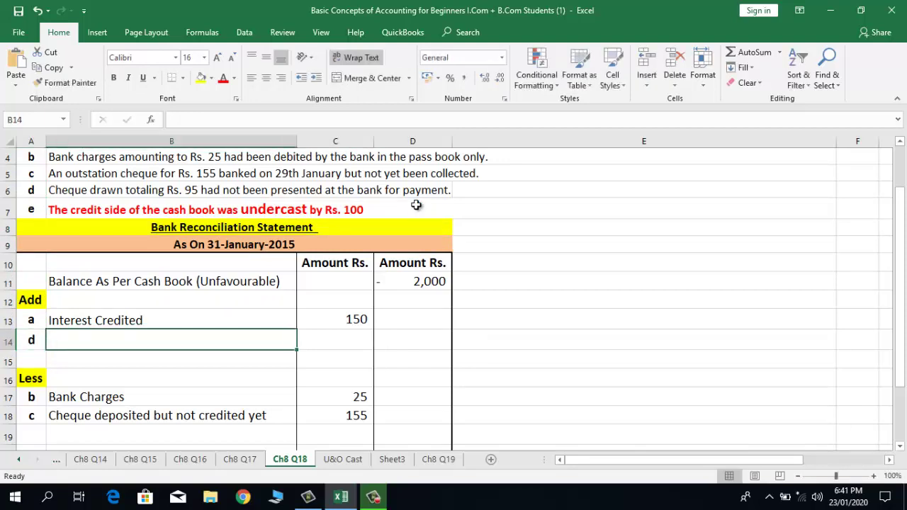
# - Enter 'Cheque issued but not presented' in B14 with the amount 95 in C14
pyautogui.write('Cheque ')
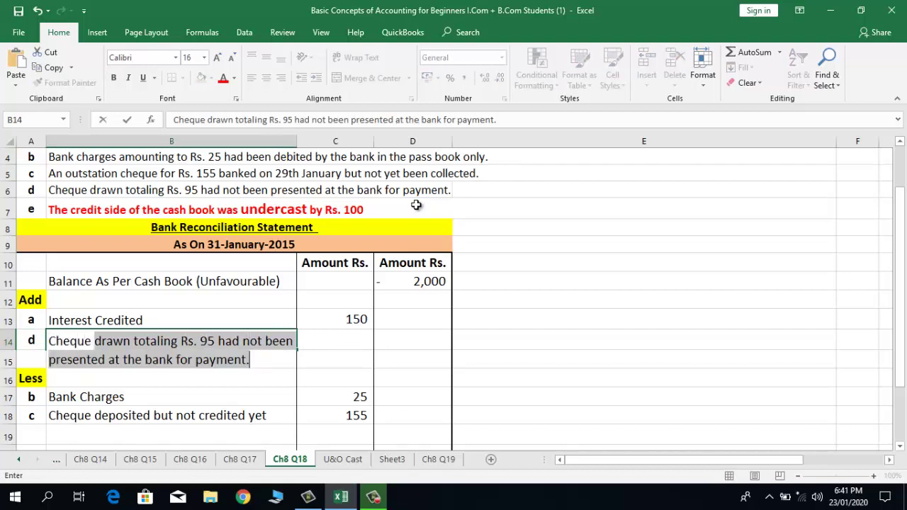
pyautogui.write('issued ')
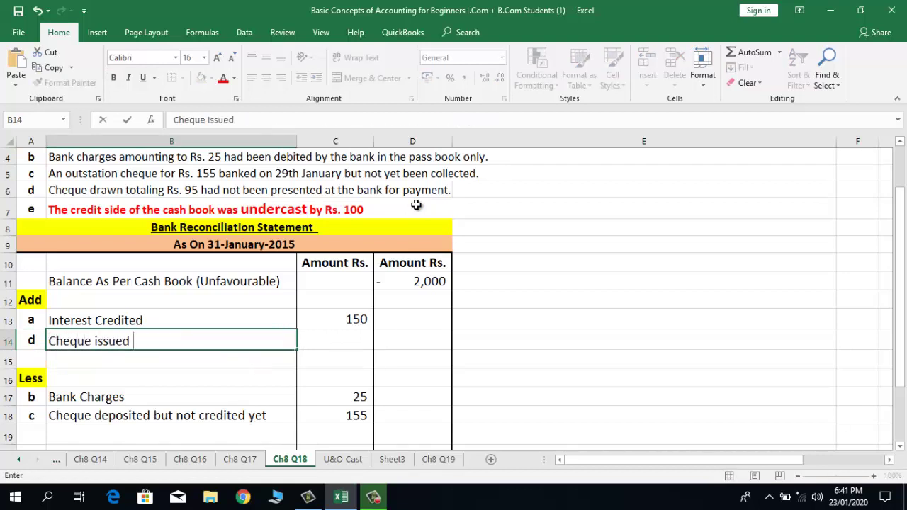
pyautogui.write('but not ')
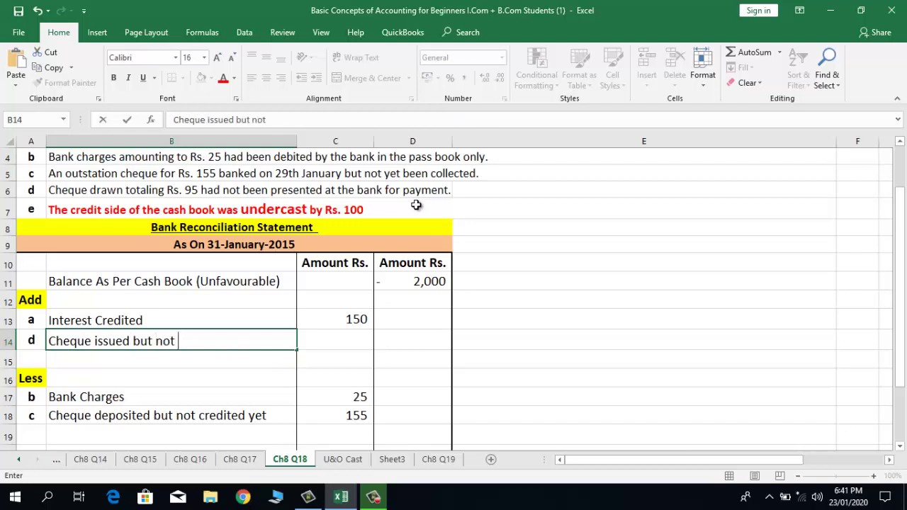
pyautogui.write('presented')
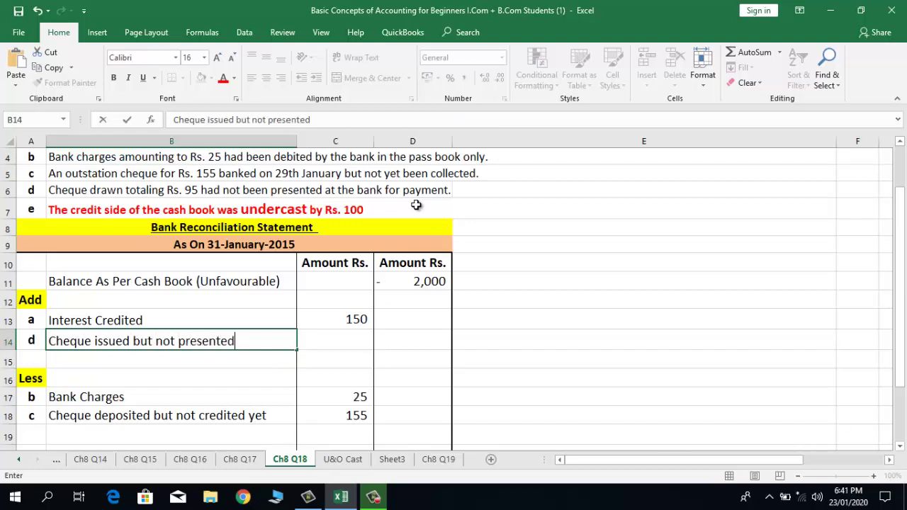
pyautogui.press('Tab')
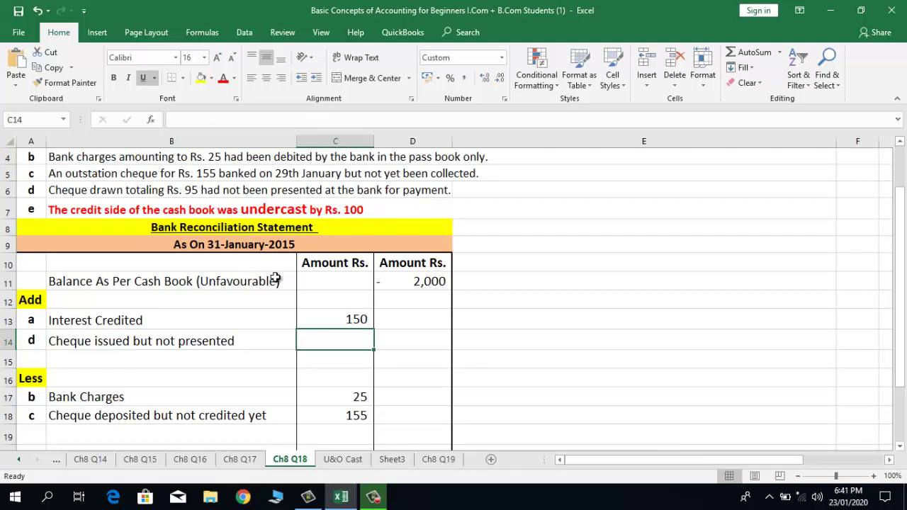
pyautogui.write('95')
pyautogui.press('Return')
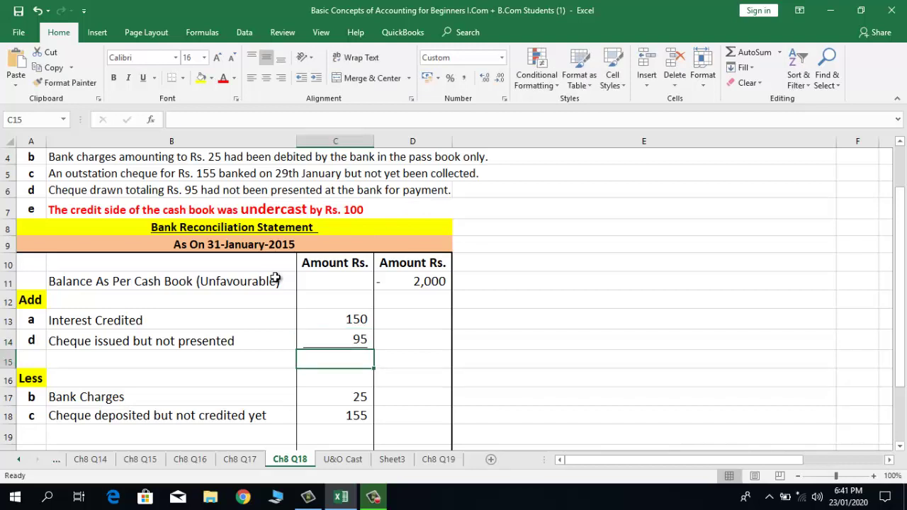
# - Review the item d entry in row 14, and examine the wording of item e in row 7 about the undercast credit side
pyautogui.click(157, 340)
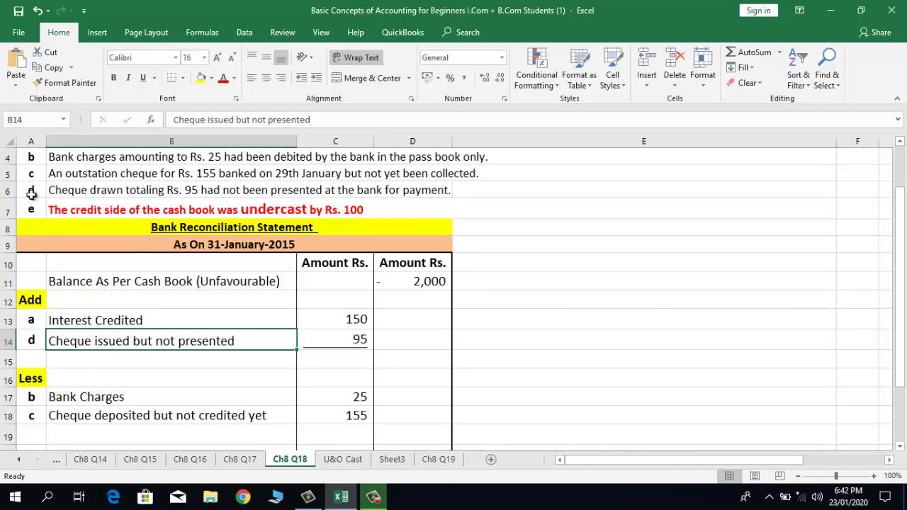
pyautogui.click(93, 365)
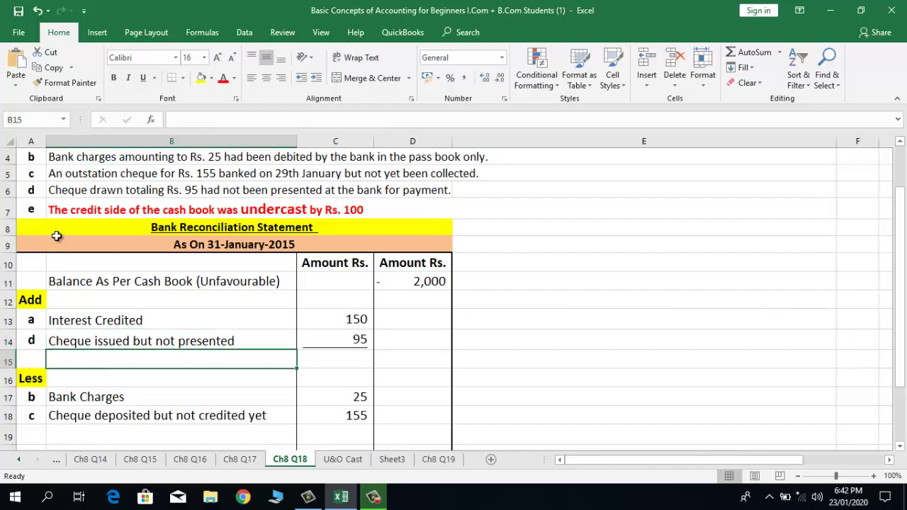
pyautogui.click(39, 207)
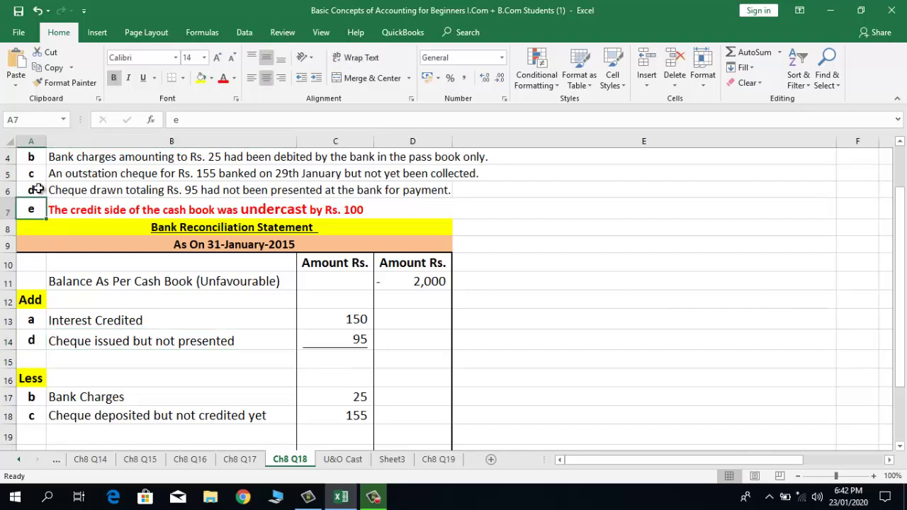
pyautogui.click(39, 197)
pyautogui.click(35, 207)
pyautogui.click(85, 211)
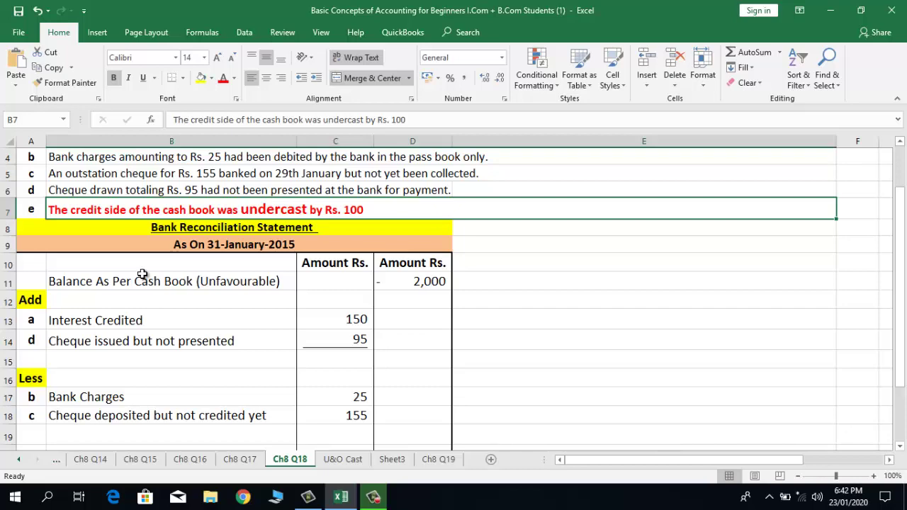
# - Examine the Cash Book Undercast example on the U&O Cast sheet, comparing the cash book and pass book amounts and the difference formula in F4
pyautogui.click(331, 458)
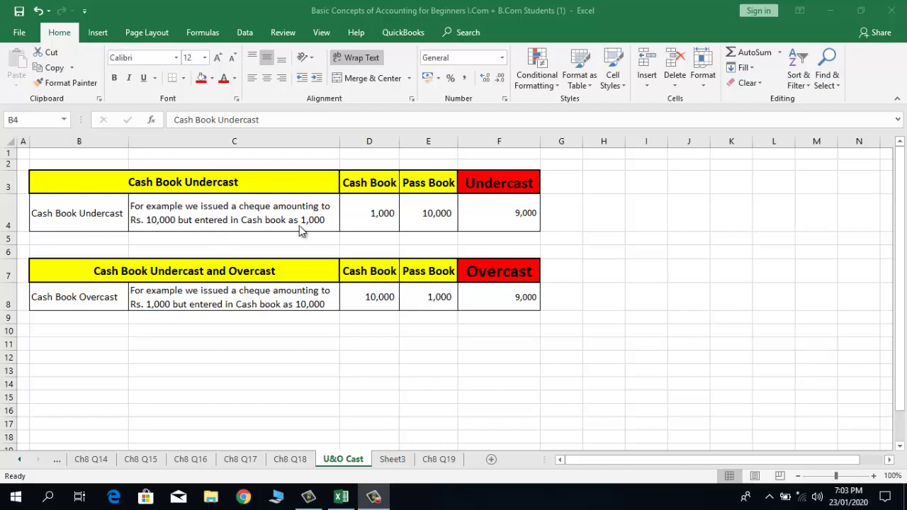
pyautogui.click(361, 182)
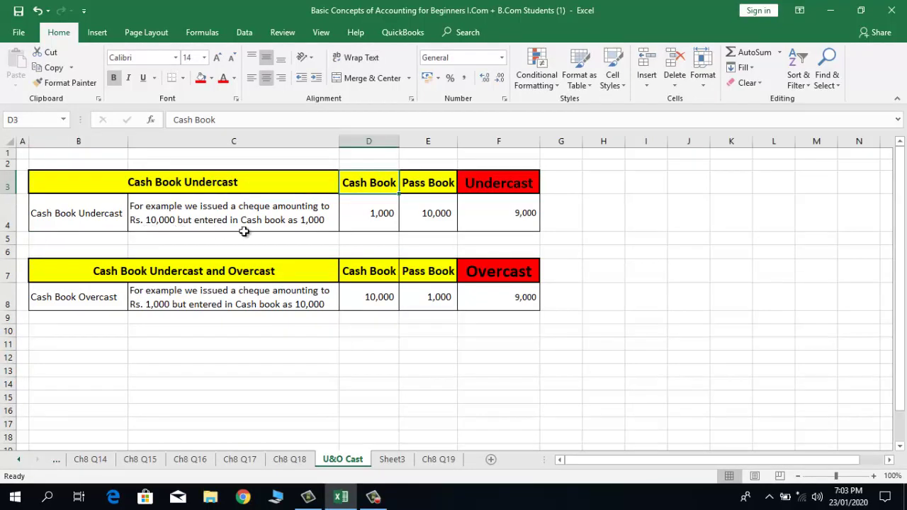
pyautogui.click(376, 219)
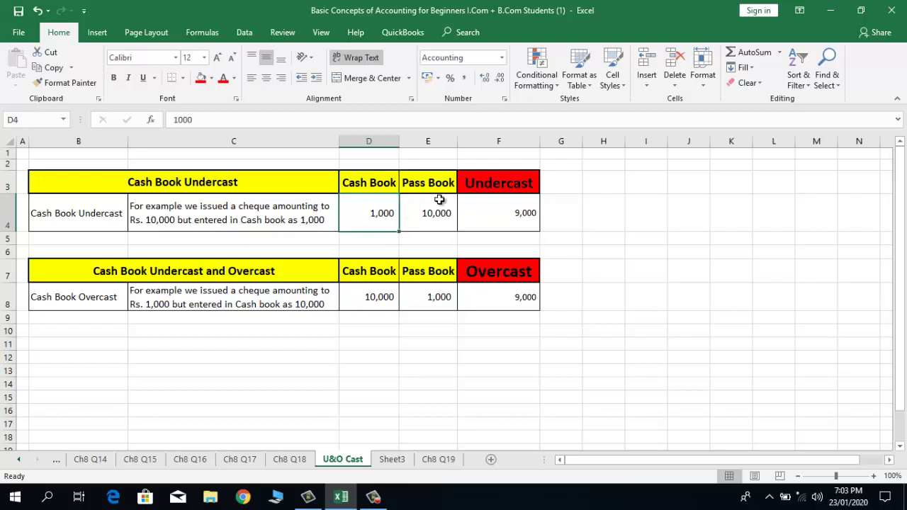
pyautogui.click(420, 221)
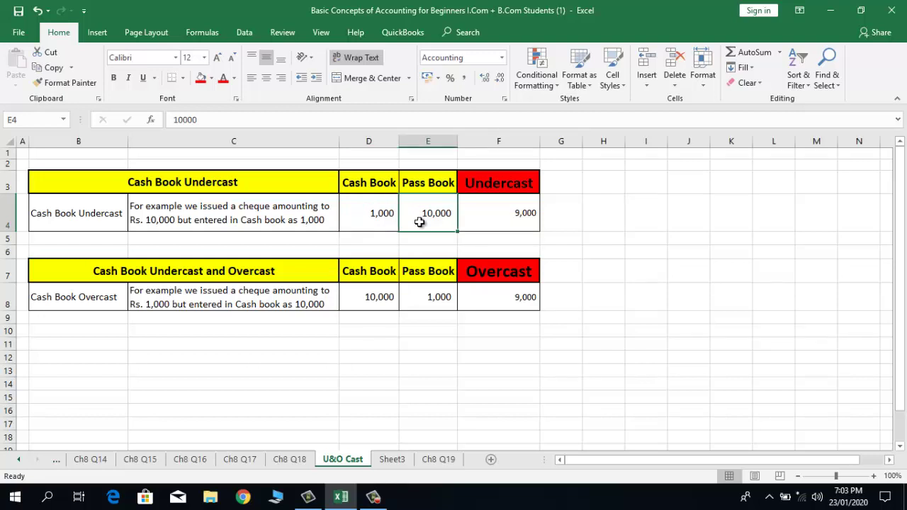
pyautogui.click(419, 175)
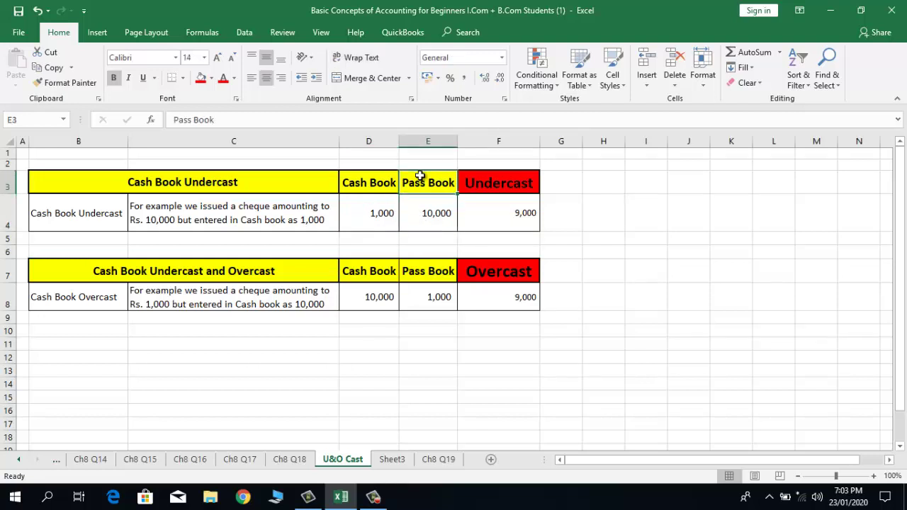
pyautogui.click(415, 219)
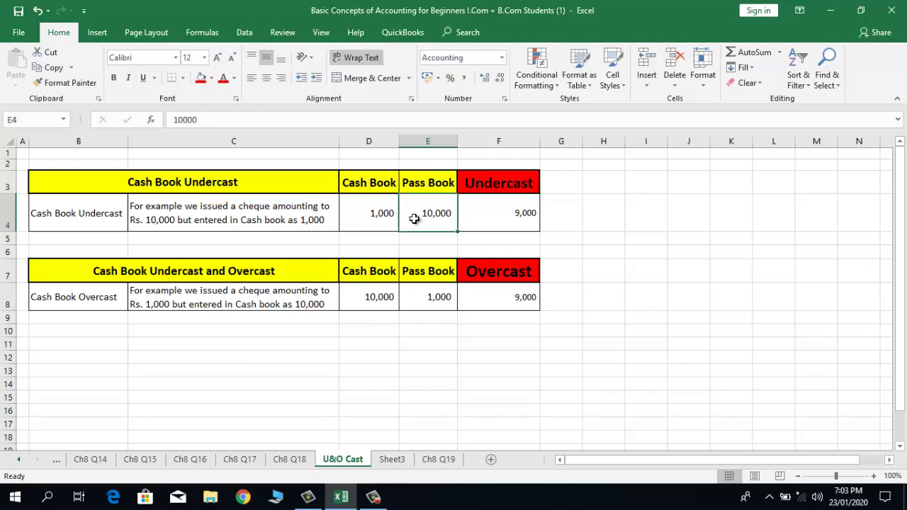
pyautogui.click(484, 188)
pyautogui.click(494, 215)
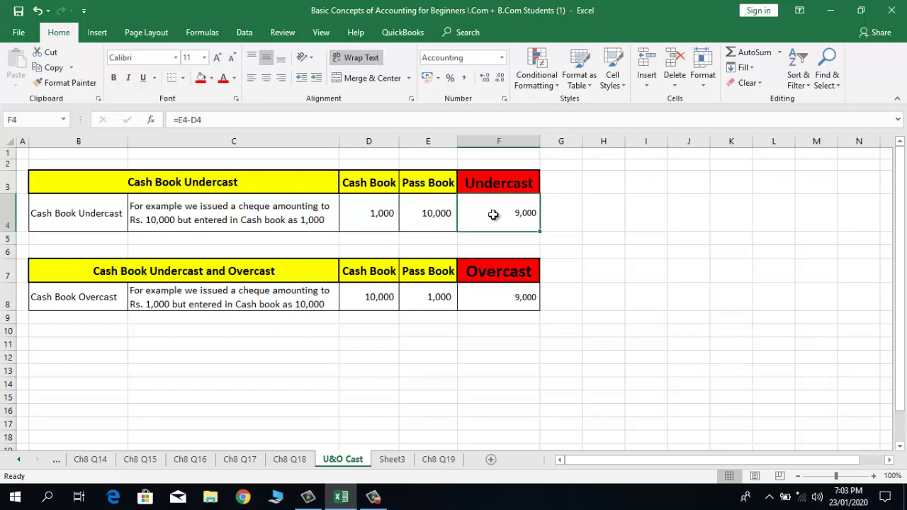
pyautogui.doubleClick(493, 214)
pyautogui.press('Return')
pyautogui.press('Up')
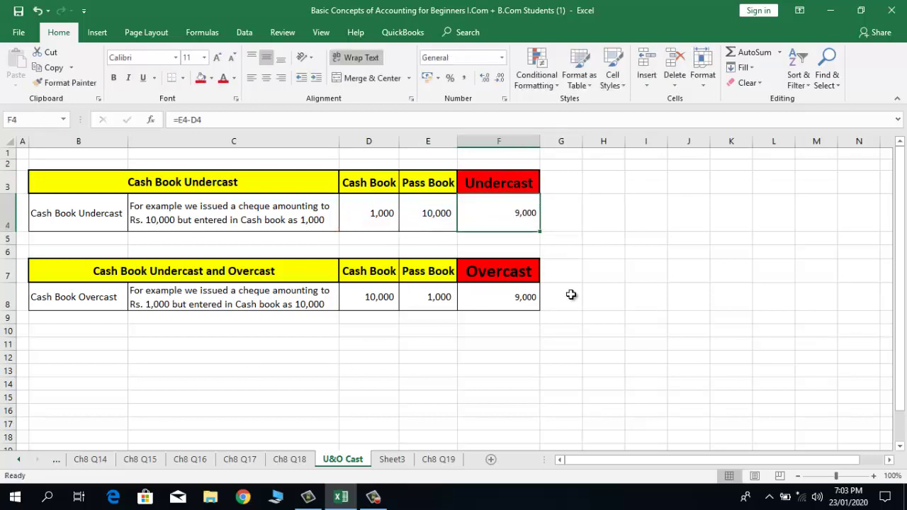
pyautogui.press('Right')
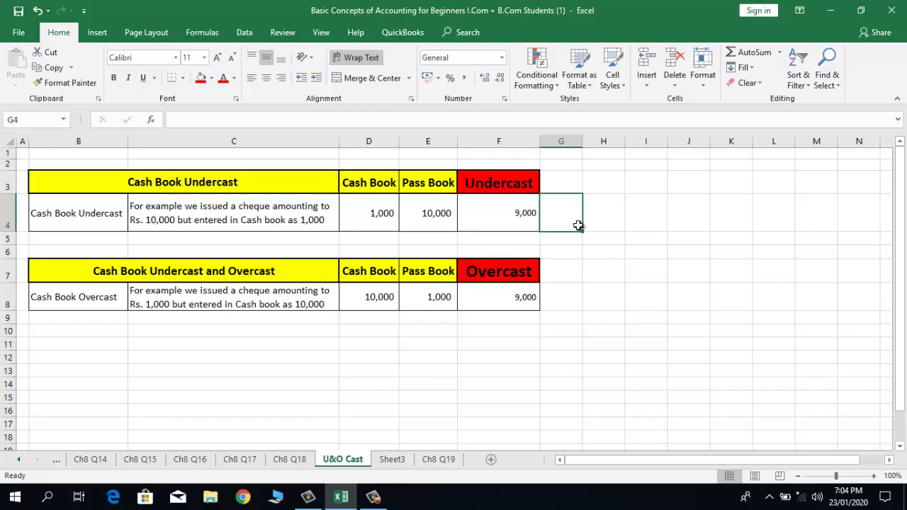
pyautogui.click(501, 209)
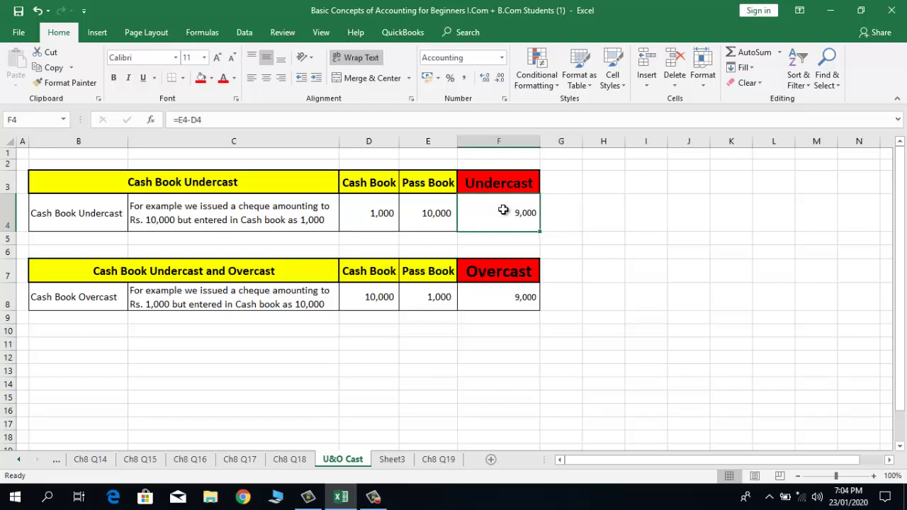
pyautogui.click(365, 216)
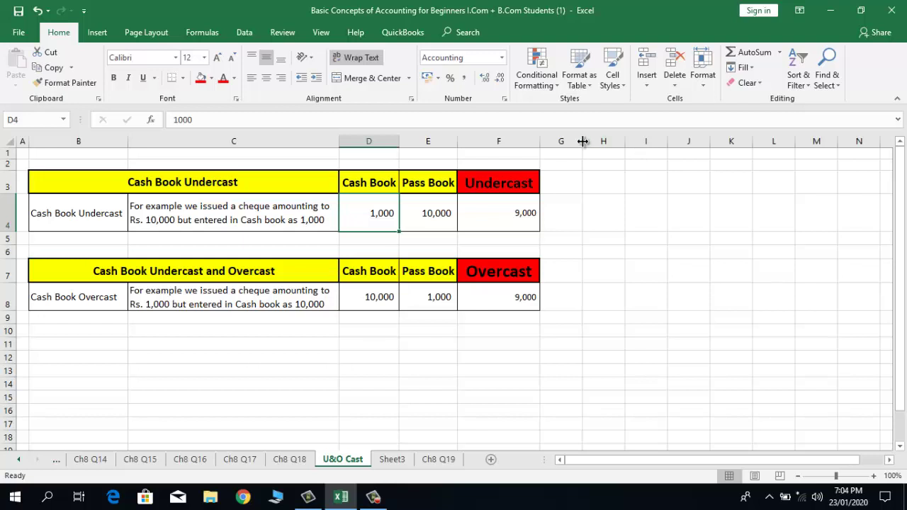
# - Widen column G and enter the note 'Further Bank A/c Credited With Undercast Amount' in G4
pyautogui.moveTo(583, 141); pyautogui.dragTo(660, 152)
pyautogui.click(585, 211)
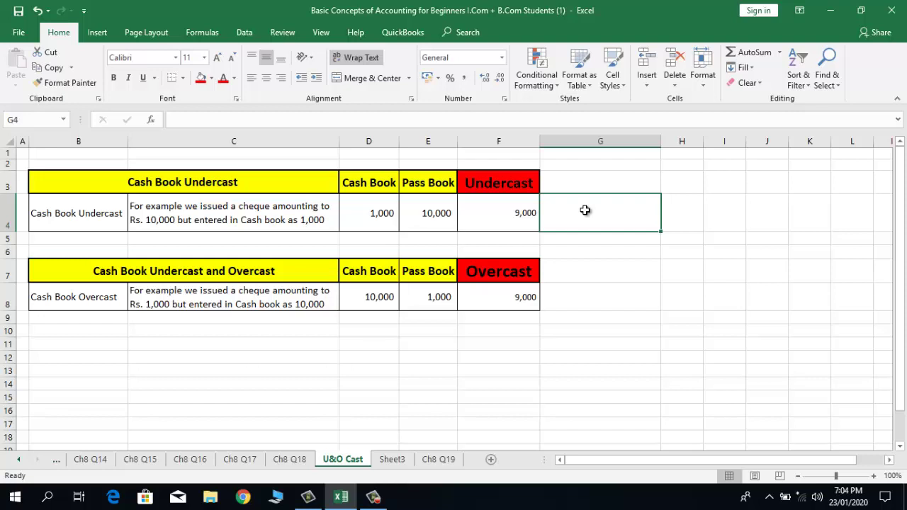
pyautogui.write('F')
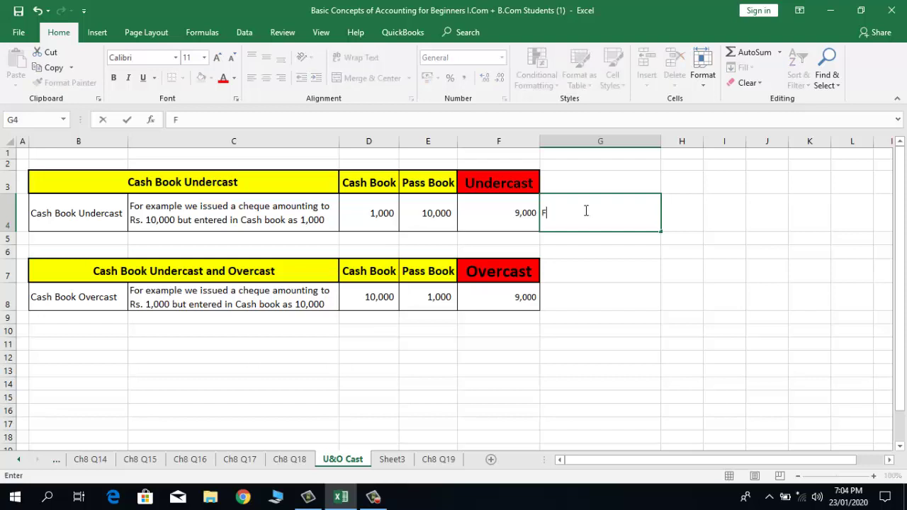
pyautogui.write('urther Bank ')
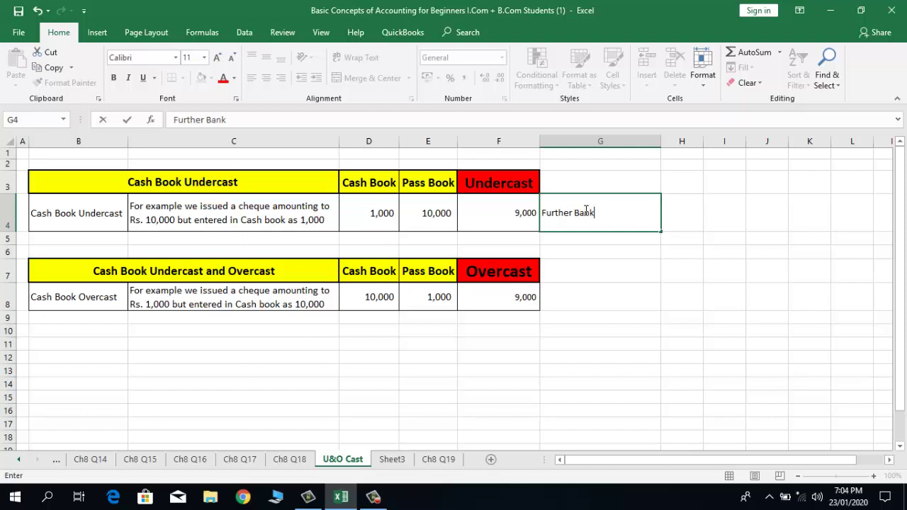
pyautogui.write('A/c Credi')
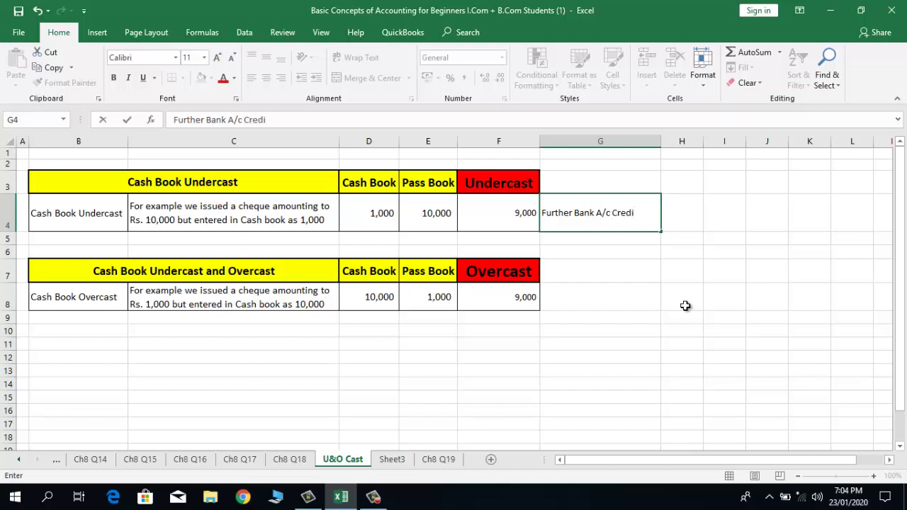
pyautogui.write('ted With')
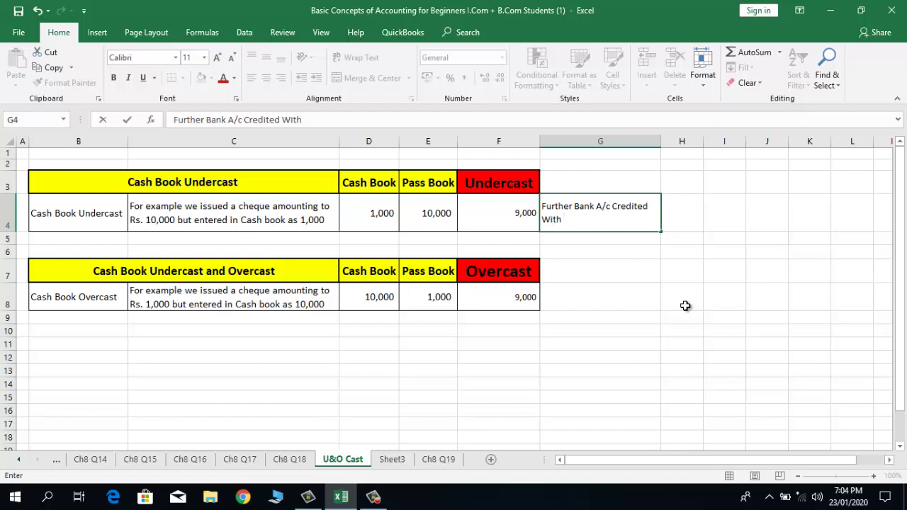
pyautogui.write(' Undercast ')
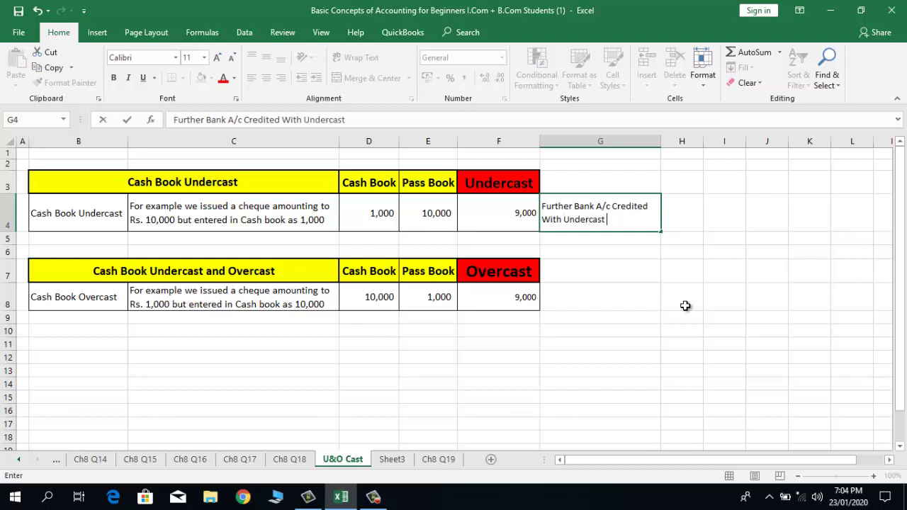
pyautogui.write('Amount')
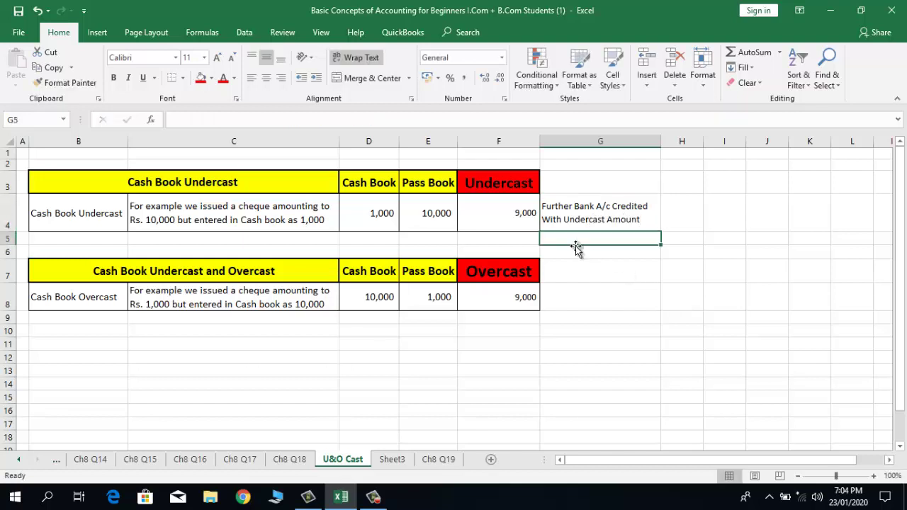
# - Append 'Rs.9,000' to the note in G4 and widen column G so the note fits on two lines
pyautogui.click(479, 209)
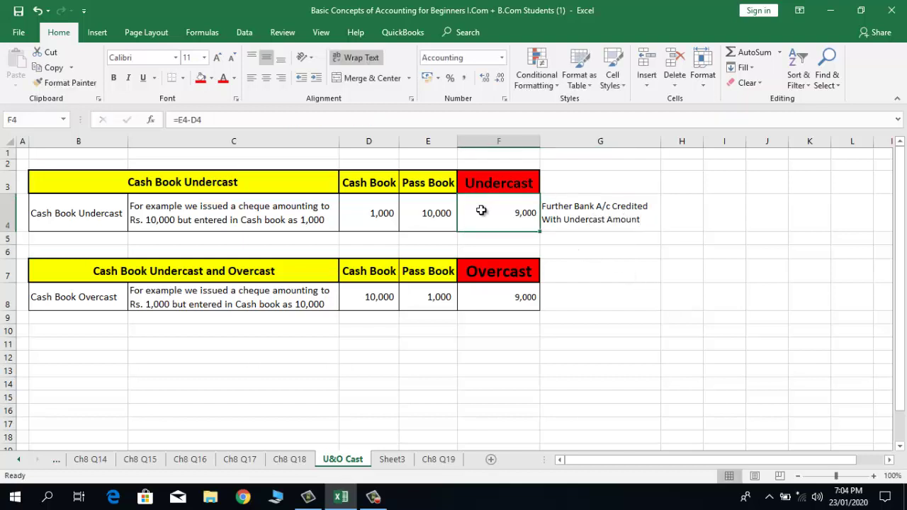
pyautogui.click(580, 219)
pyautogui.doubleClick(645, 220)
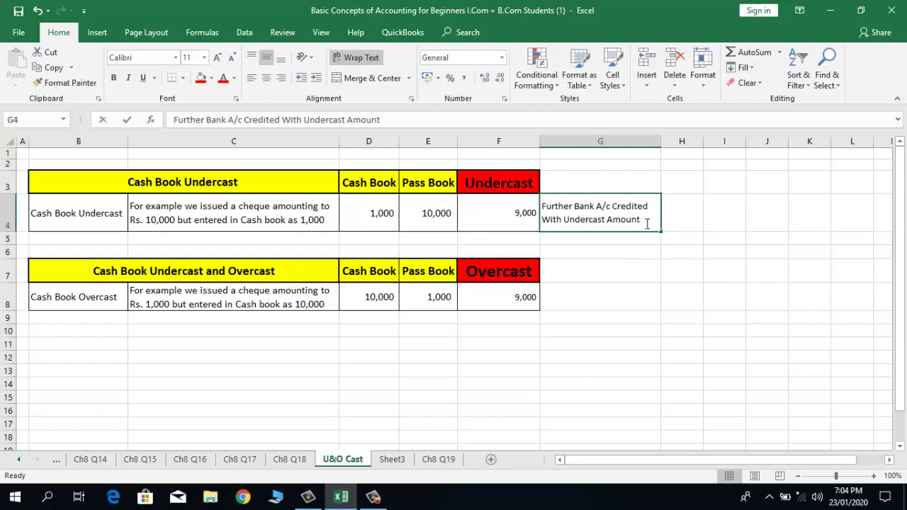
pyautogui.write('RS')
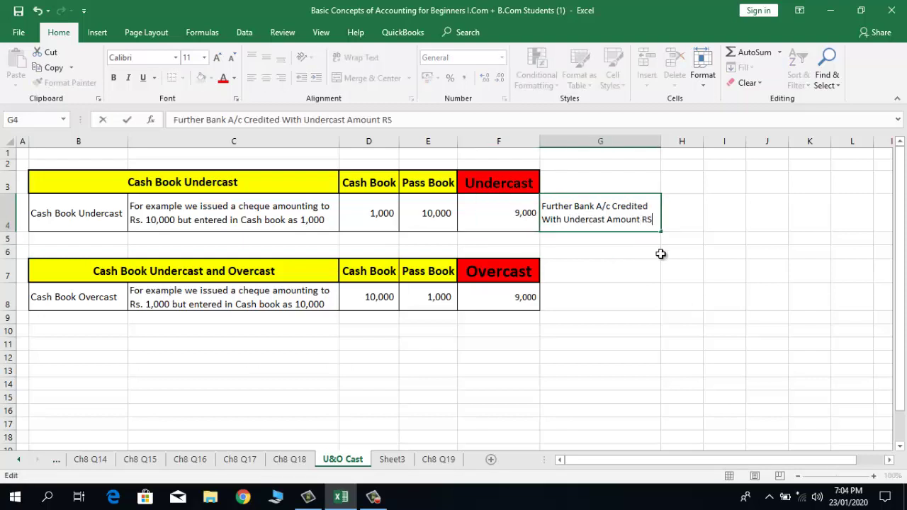
pyautogui.write('.')
pyautogui.press('BackSpace')
pyautogui.press('BackSpace')
pyautogui.write('s.9,000')
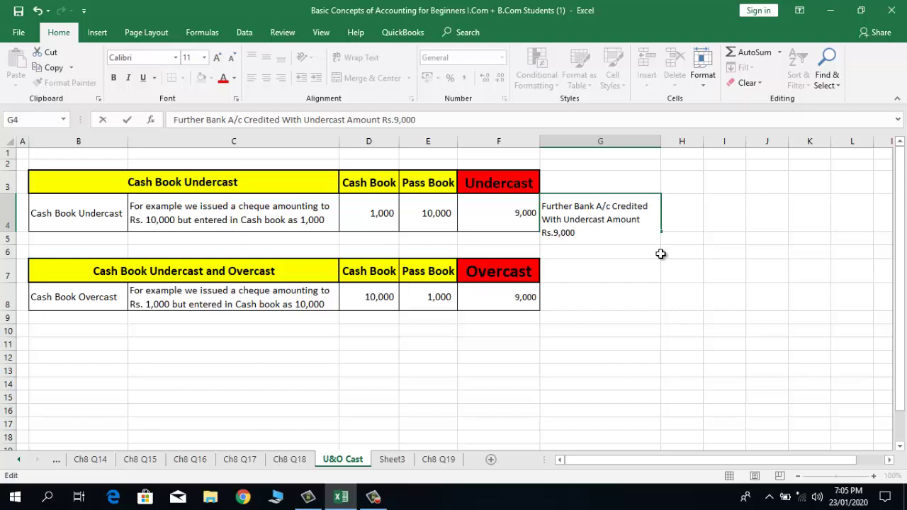
pyautogui.press('Return')
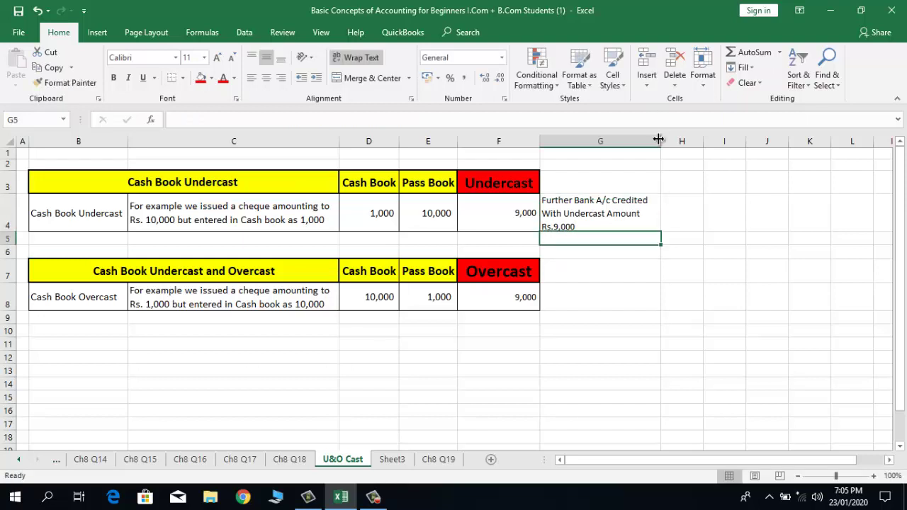
pyautogui.moveTo(660, 140); pyautogui.dragTo(681, 139)
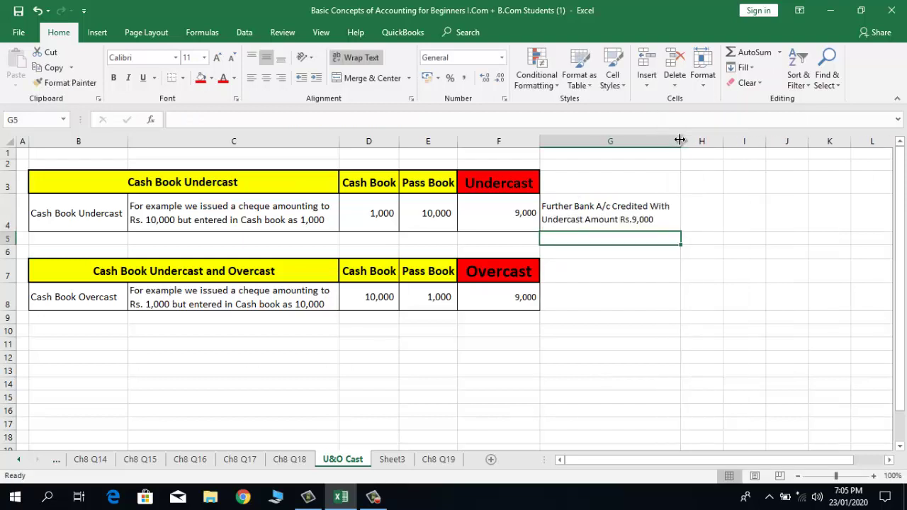
# - Enter the correcting entry 'Party A/c (Dr) Rs. 9,000 To Bank (Cr) 9,000' in H4 and widen column H to fit it on one line
pyautogui.click(604, 213)
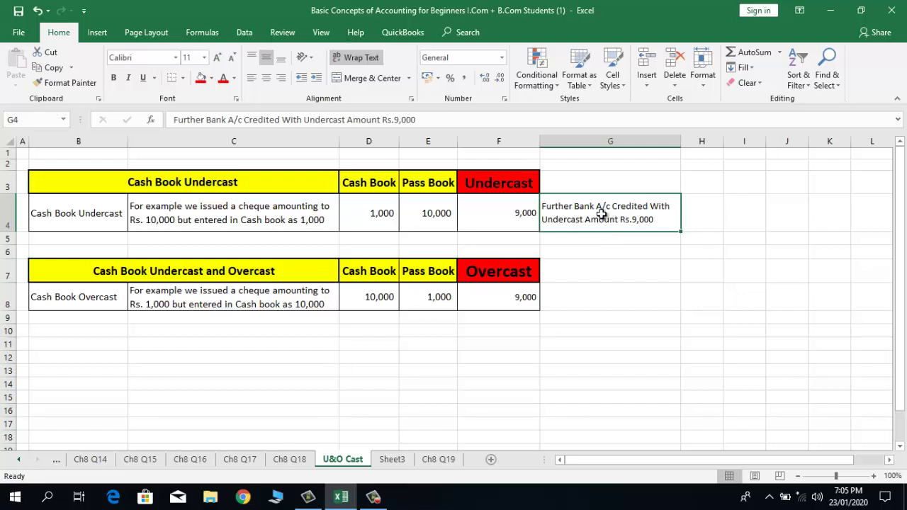
pyautogui.click(353, 224)
pyautogui.click(253, 222)
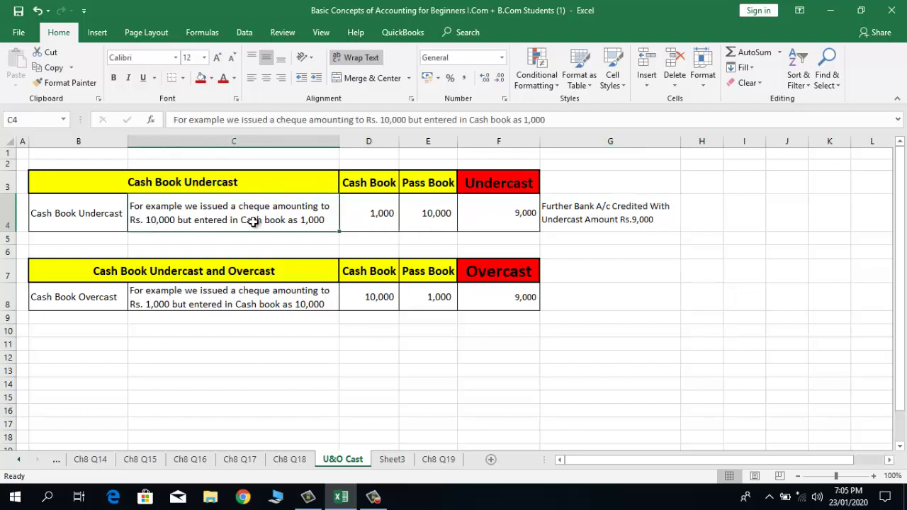
pyautogui.click(576, 219)
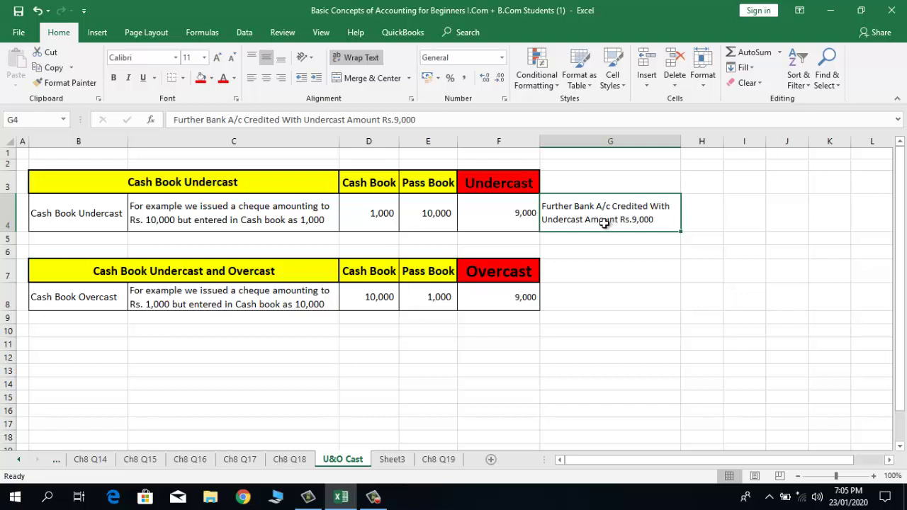
pyautogui.click(703, 211)
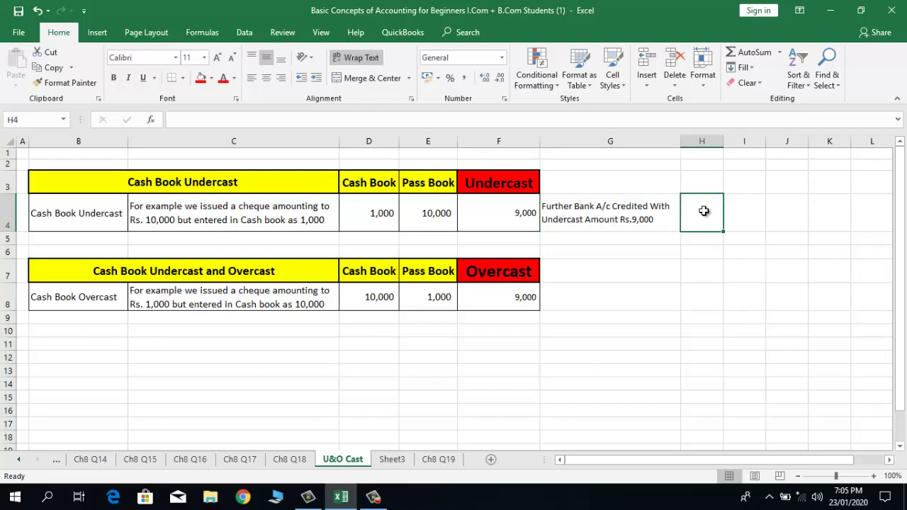
pyautogui.write('Party')
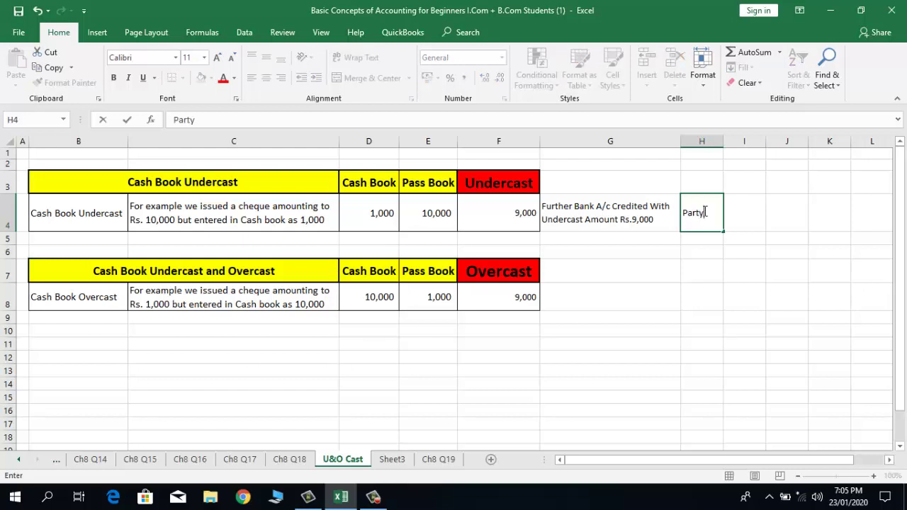
pyautogui.write(' A/c (Dr')
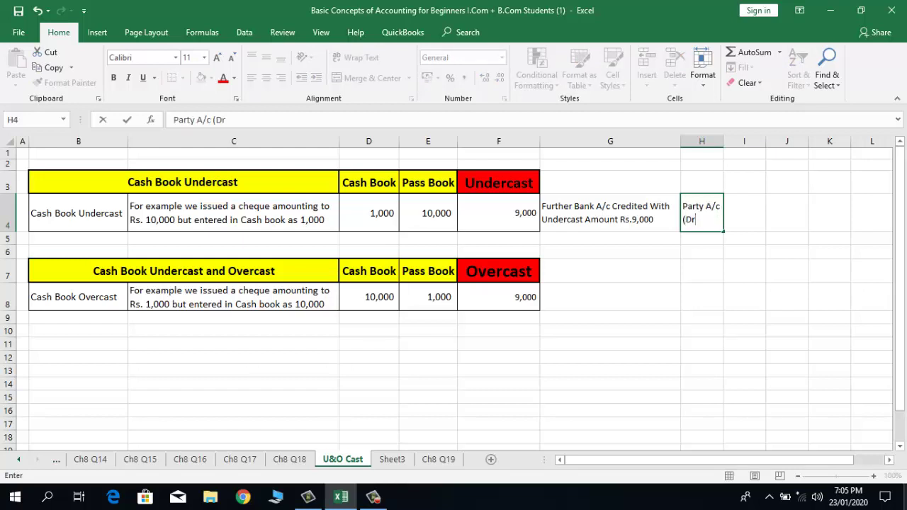
pyautogui.write(') Rs. 9,000')
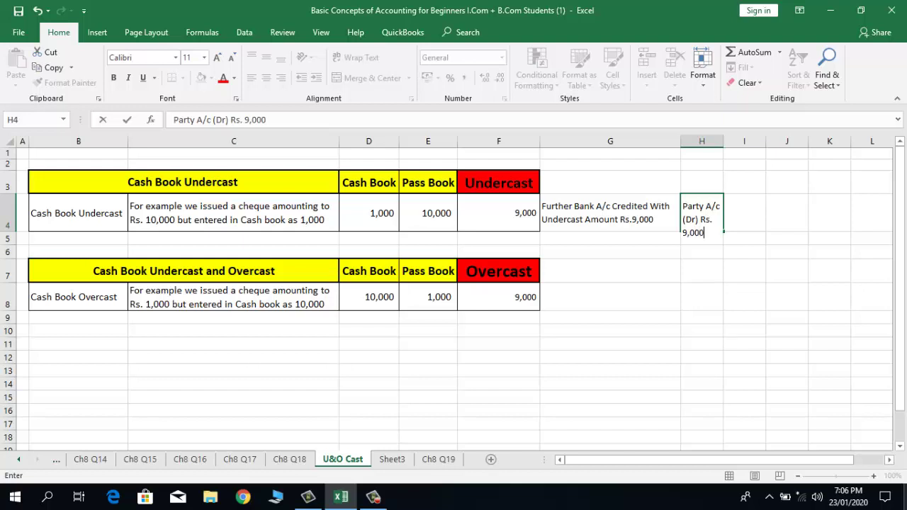
pyautogui.write(' To Bank ')
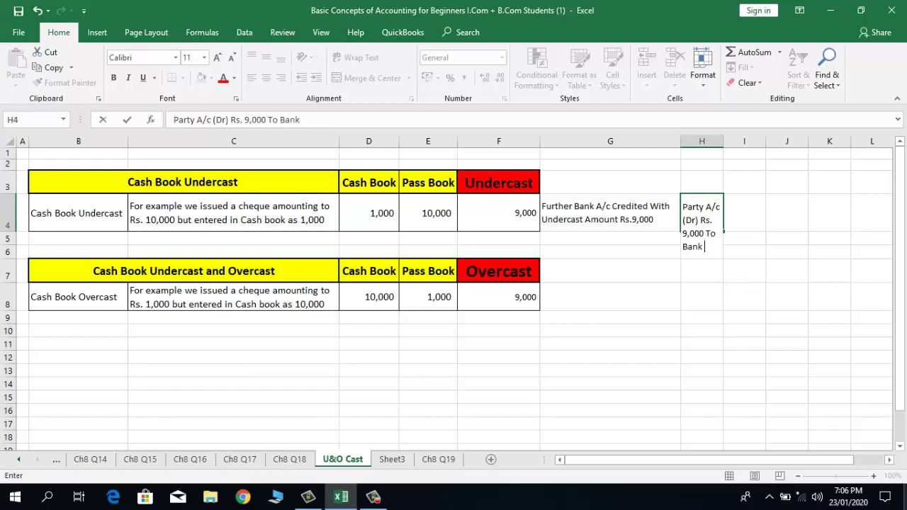
pyautogui.write('(Cr')
pyautogui.write(')')
pyautogui.write(' 9,000')
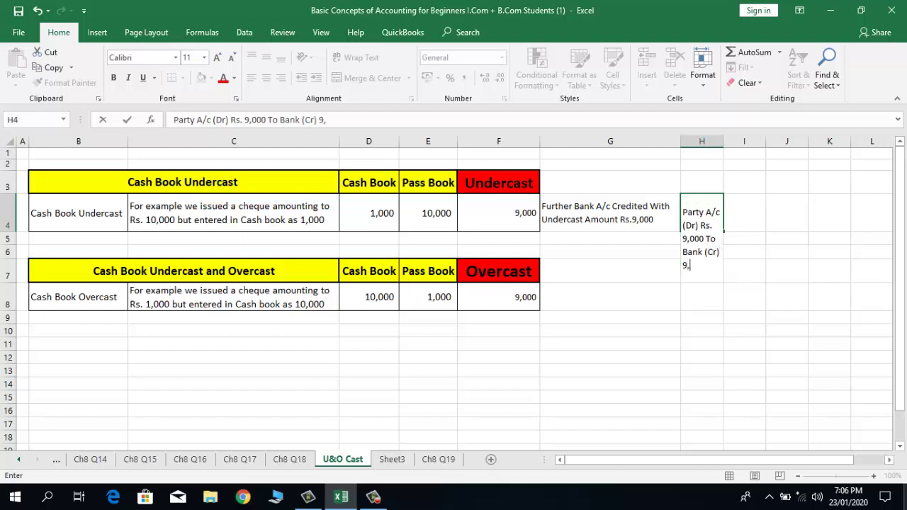
pyautogui.press('Return')
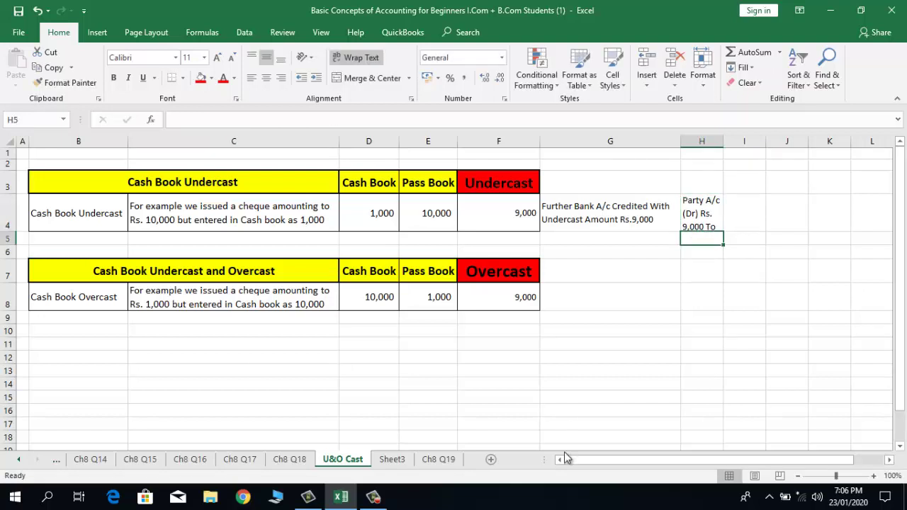
pyautogui.moveTo(726, 141); pyautogui.dragTo(874, 142)
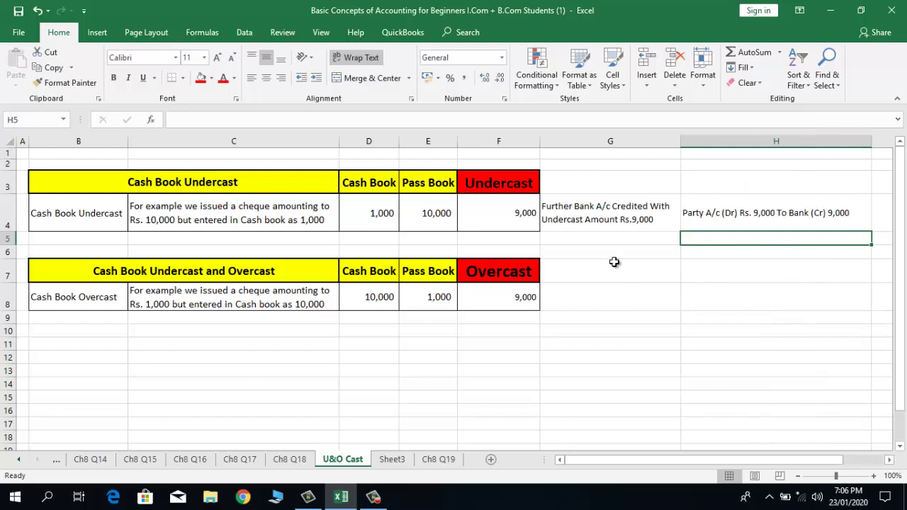
# - Format the correcting entry in H4 as bold with a red fill, keeping the font size at 11
pyautogui.click(592, 237)
pyautogui.click(716, 220)
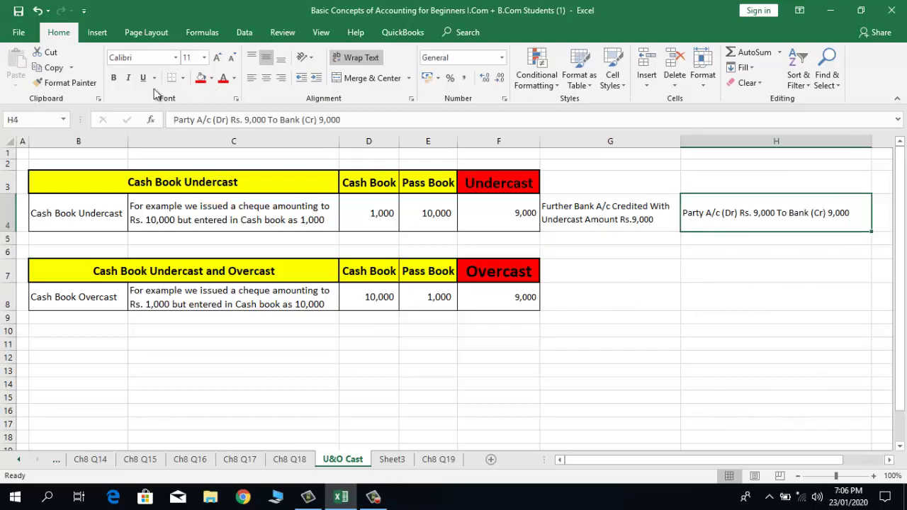
pyautogui.click(114, 77)
pyautogui.click(202, 80)
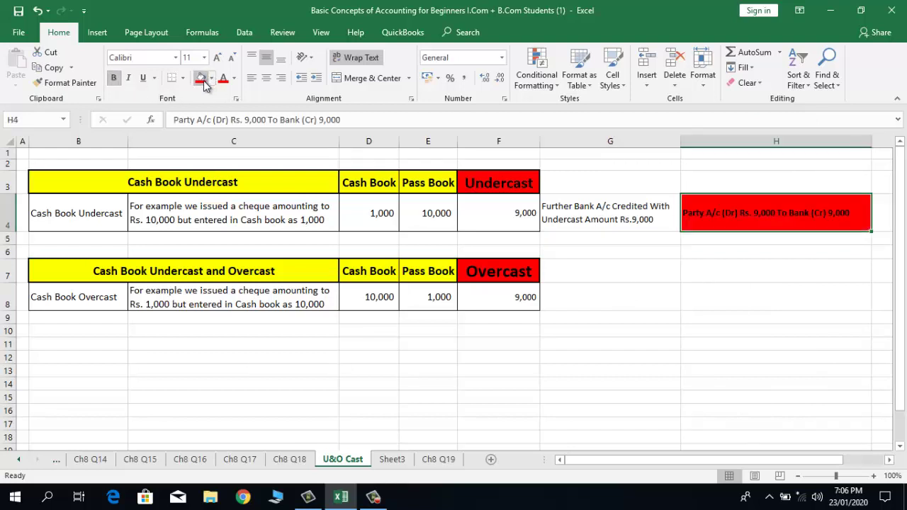
pyautogui.click(217, 58)
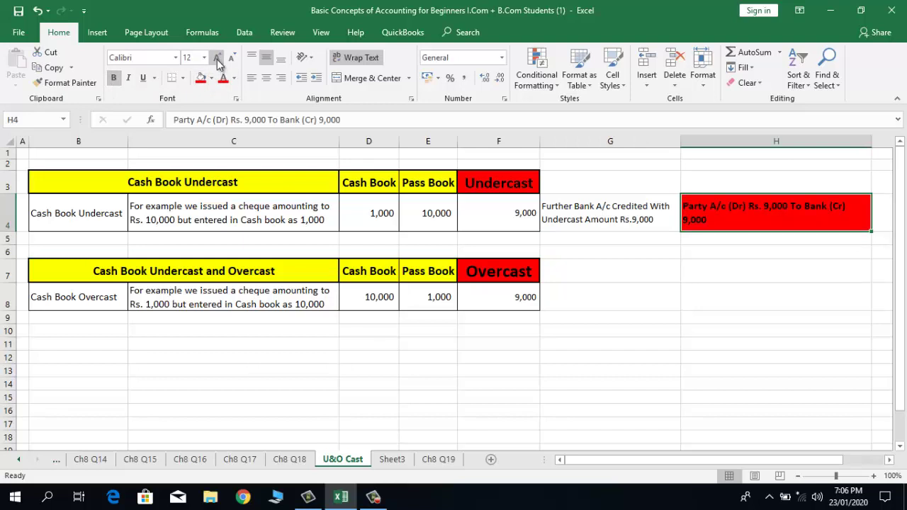
pyautogui.click(231, 58)
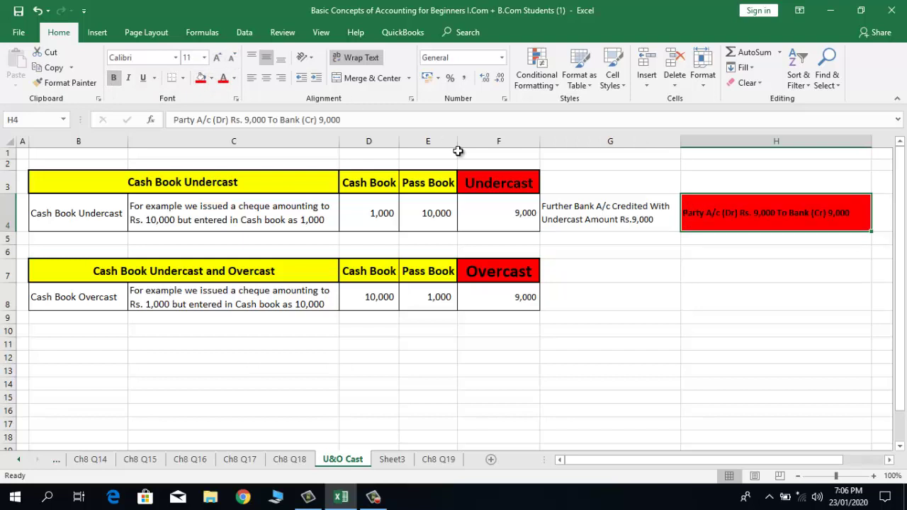
# - Examine the Cash Book Overcast example in rows 7 and 8, comparing its cash book, pass book and overcast amounts with the undercast note and entry
pyautogui.click(587, 251)
pyautogui.press('Down')
pyautogui.press('Down')
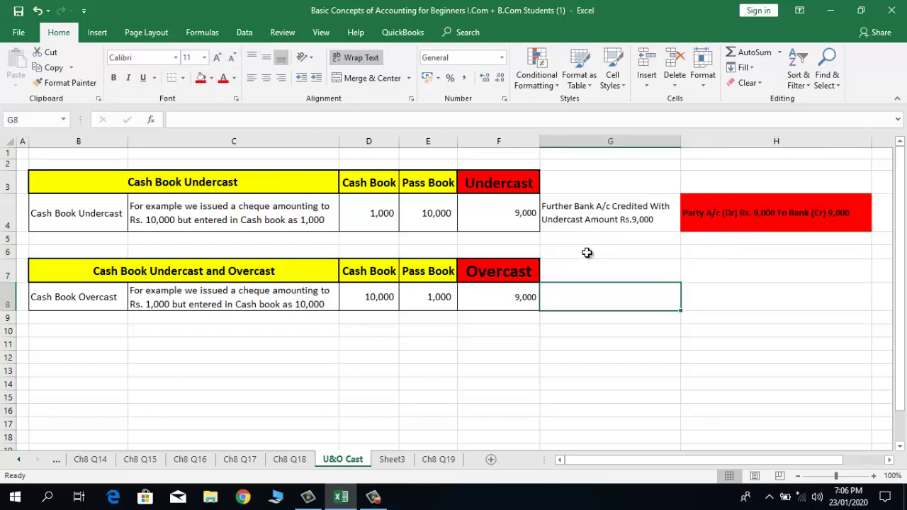
pyautogui.click(133, 273)
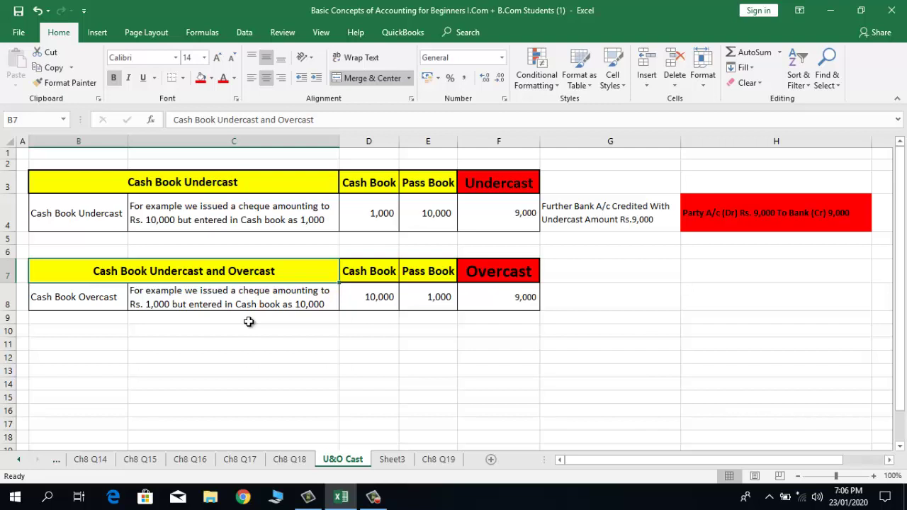
pyautogui.click(362, 299)
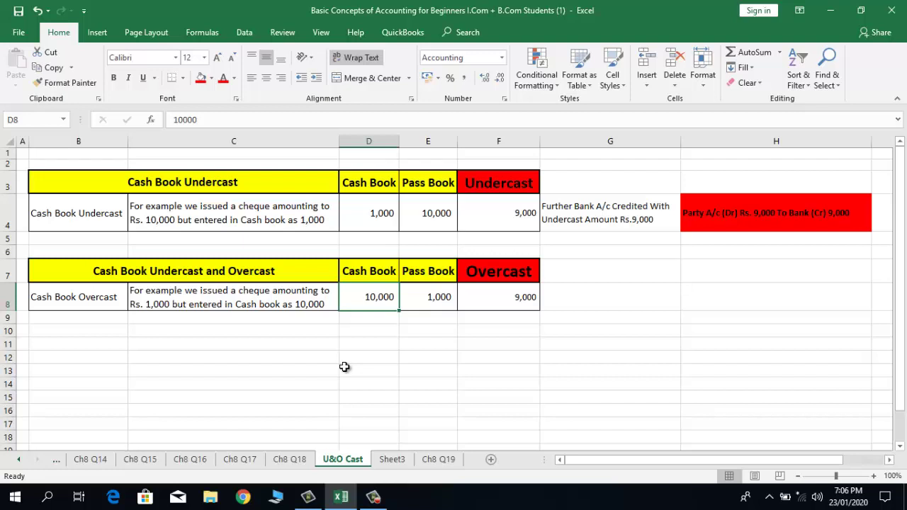
pyautogui.click(419, 273)
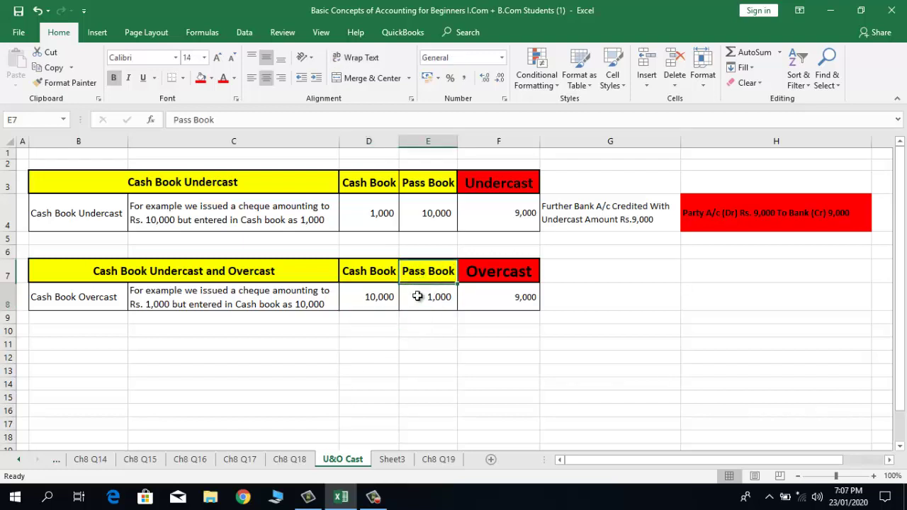
pyautogui.click(418, 297)
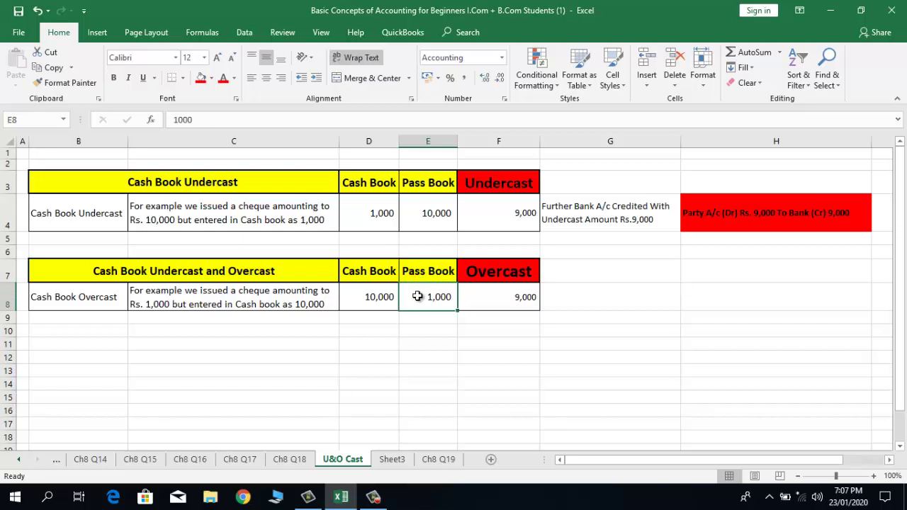
pyautogui.click(363, 300)
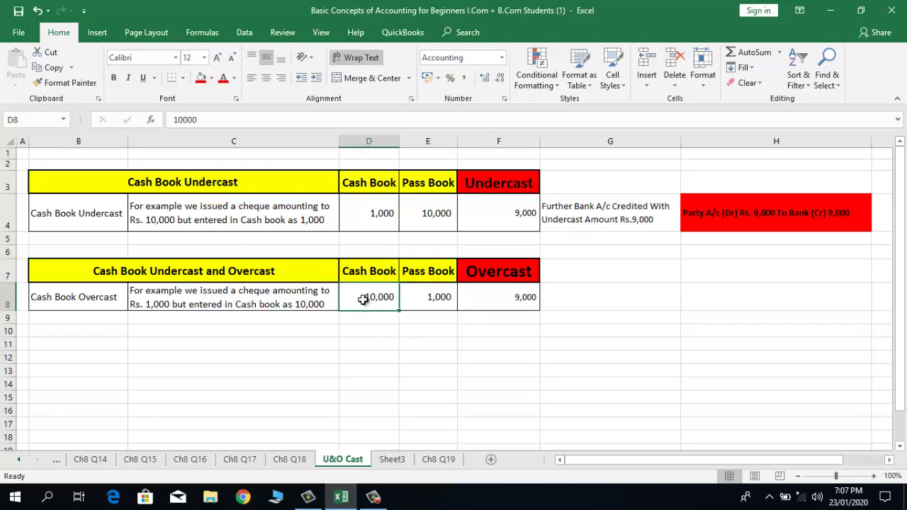
pyautogui.click(585, 298)
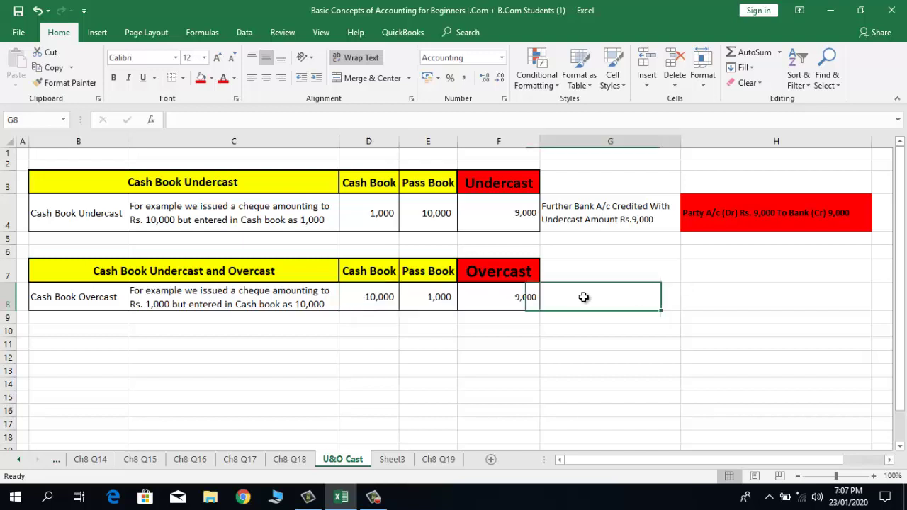
pyautogui.click(523, 297)
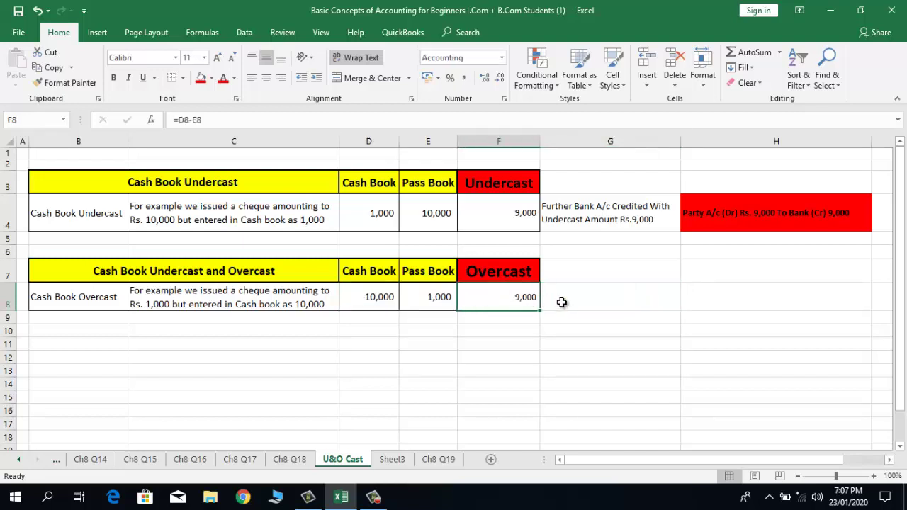
pyautogui.click(562, 303)
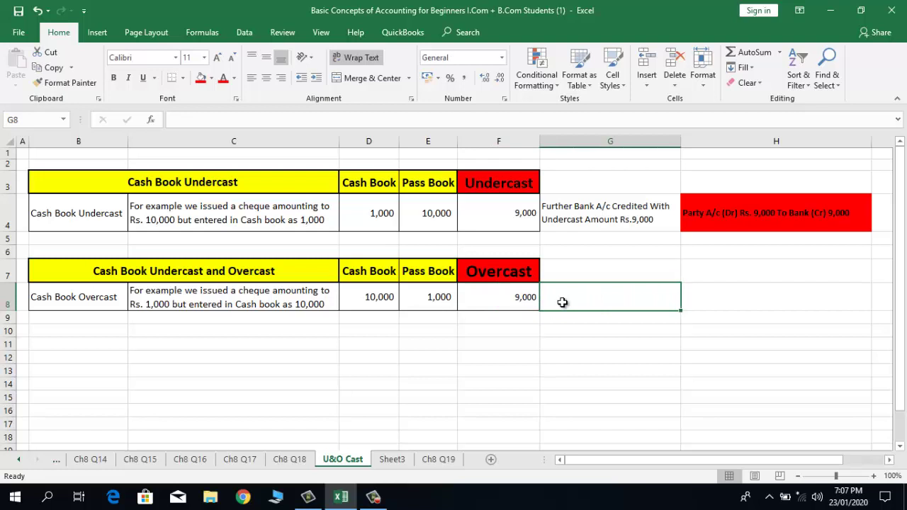
pyautogui.click(575, 210)
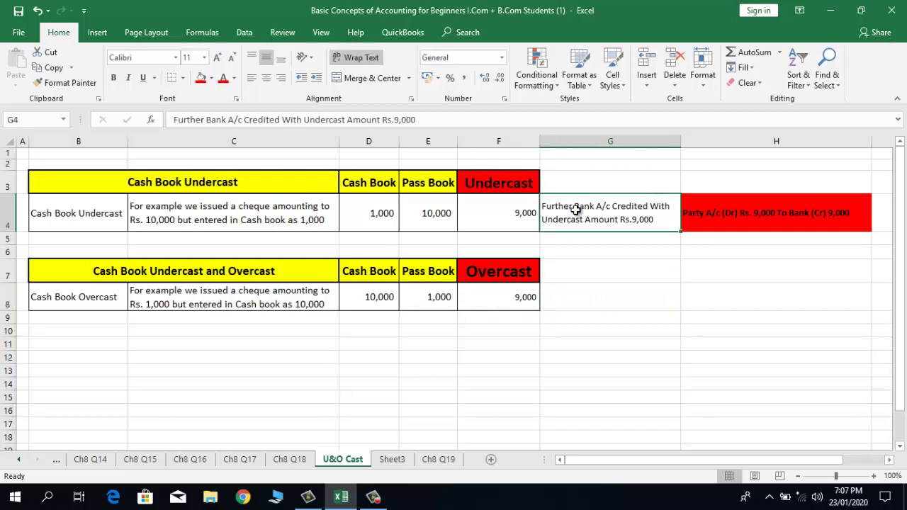
pyautogui.click(686, 210)
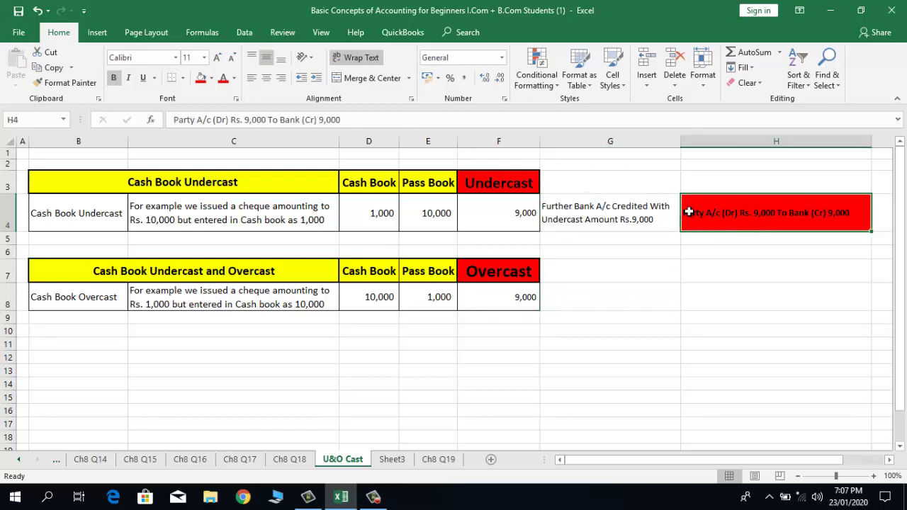
pyautogui.click(572, 311)
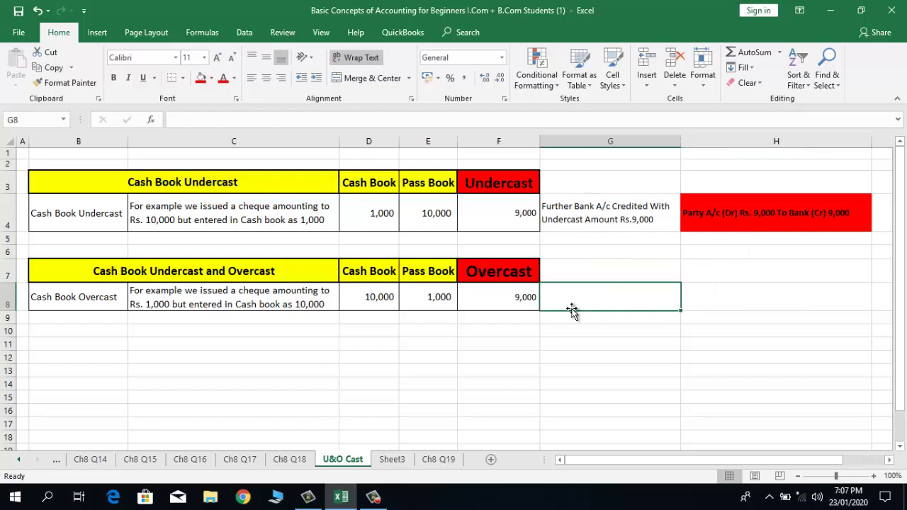
# - Enter the note 'Decrease The Bank A/c Balance With Undercast Amount' in G3 and align it vertically to the middle
pyautogui.click(598, 185)
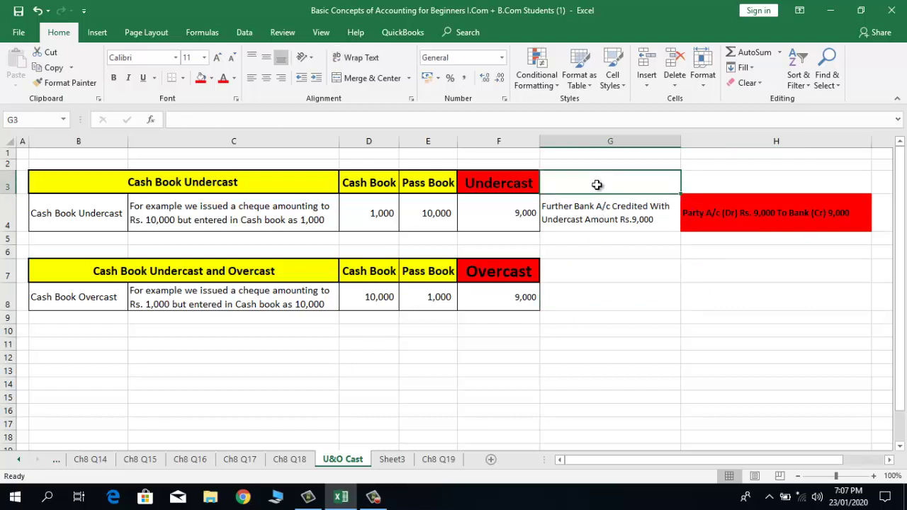
pyautogui.write('De')
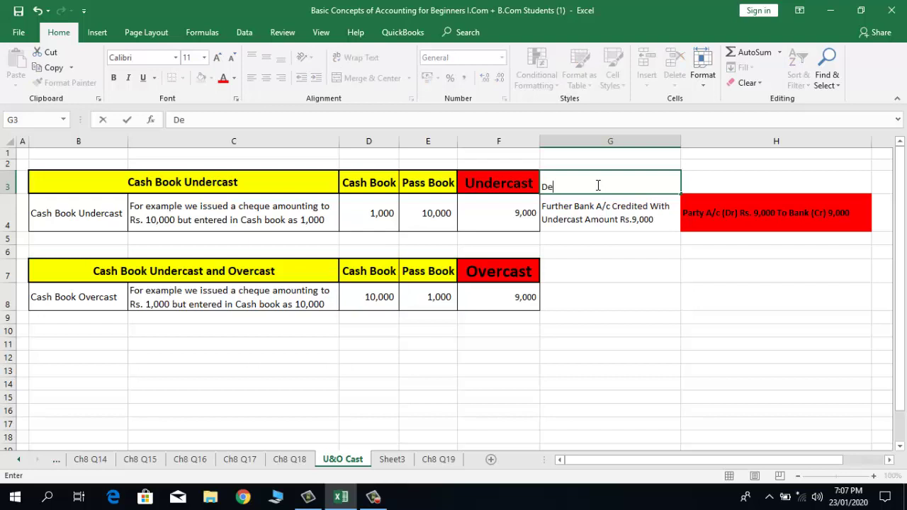
pyautogui.write('crease The Ba')
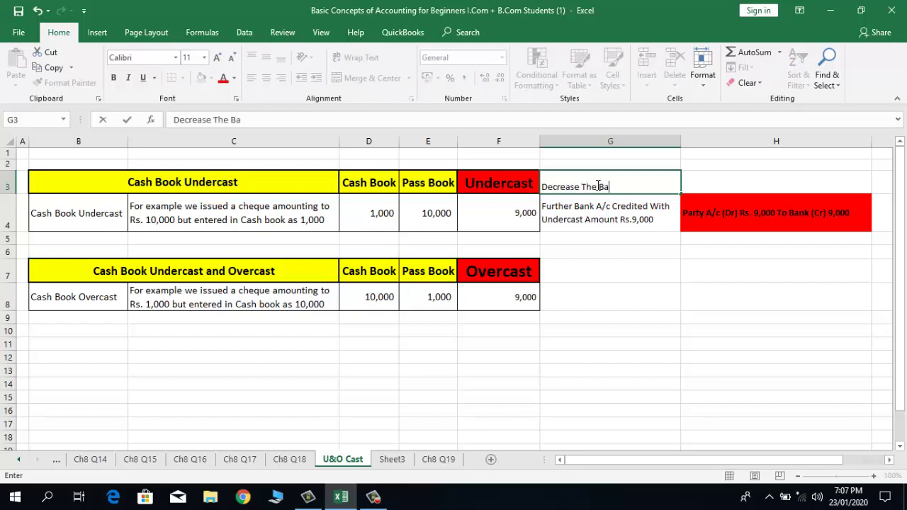
pyautogui.press('BackSpace')
pyautogui.press('BackSpace')
pyautogui.write('Bank A/c Balance ')
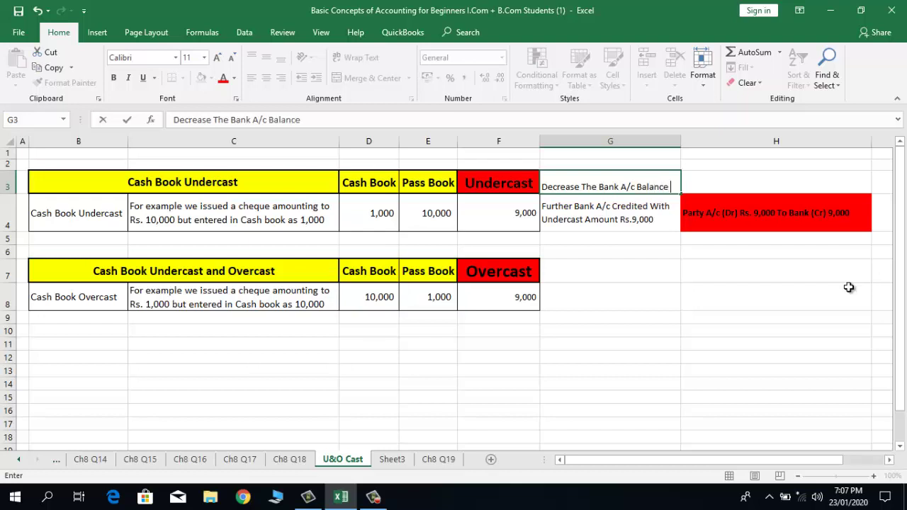
pyautogui.write('With Unde')
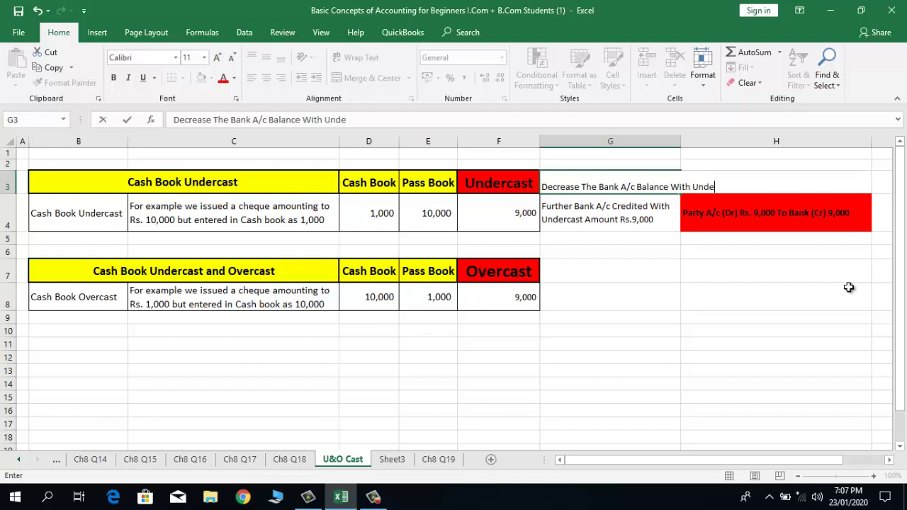
pyautogui.write('rcast Amount')
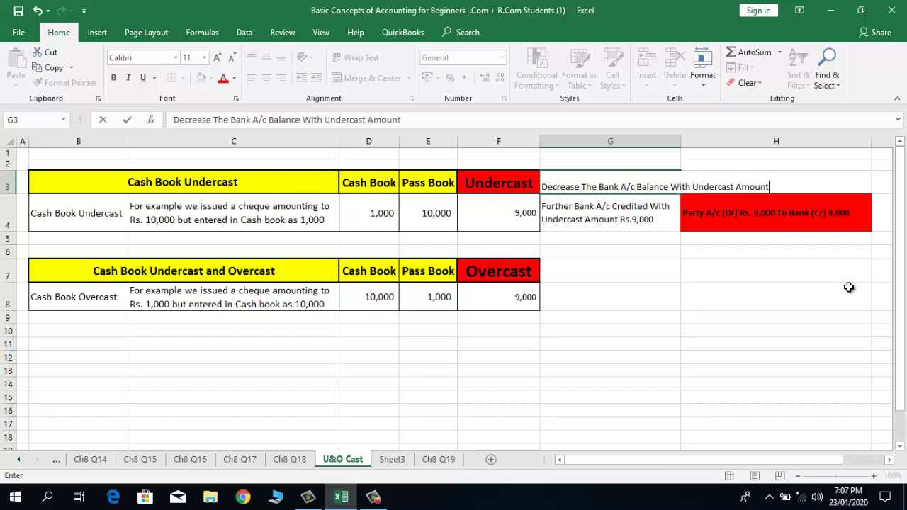
pyautogui.press('Return')
pyautogui.press('Up')
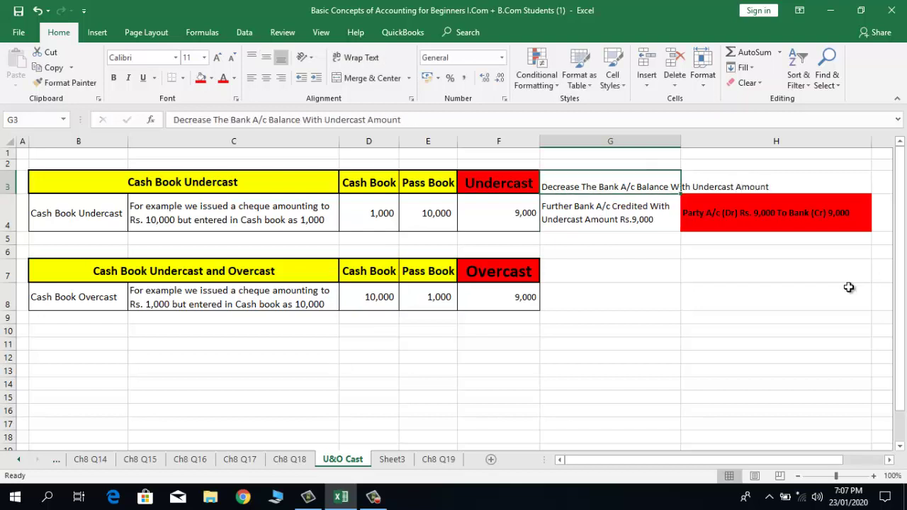
pyautogui.click(267, 58)
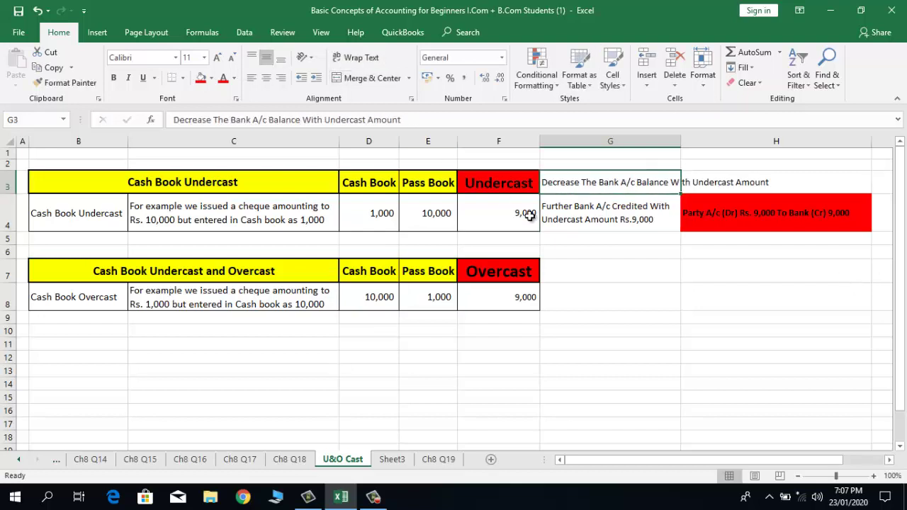
# - Enter the note 'Increase The Bank A/c In Cash Book With Overcast Amount' in G7 beside the Overcast heading
pyautogui.click(600, 267)
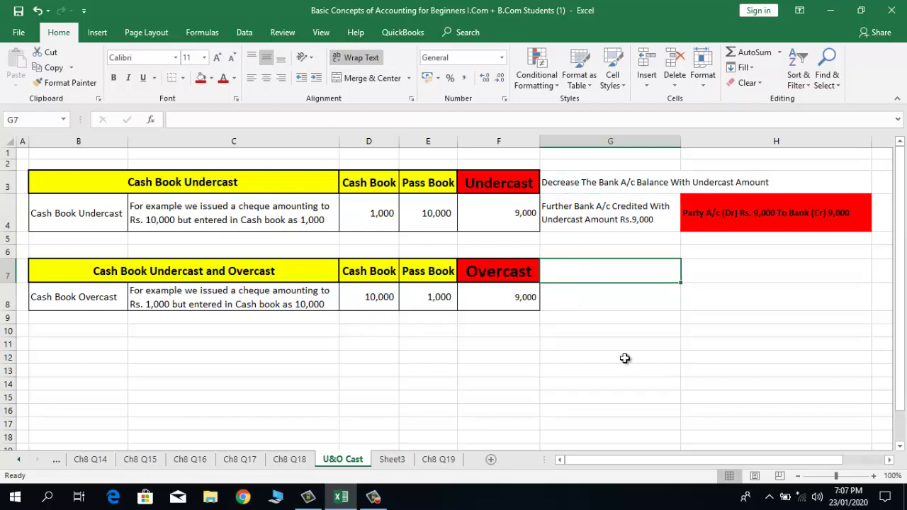
pyautogui.write('In')
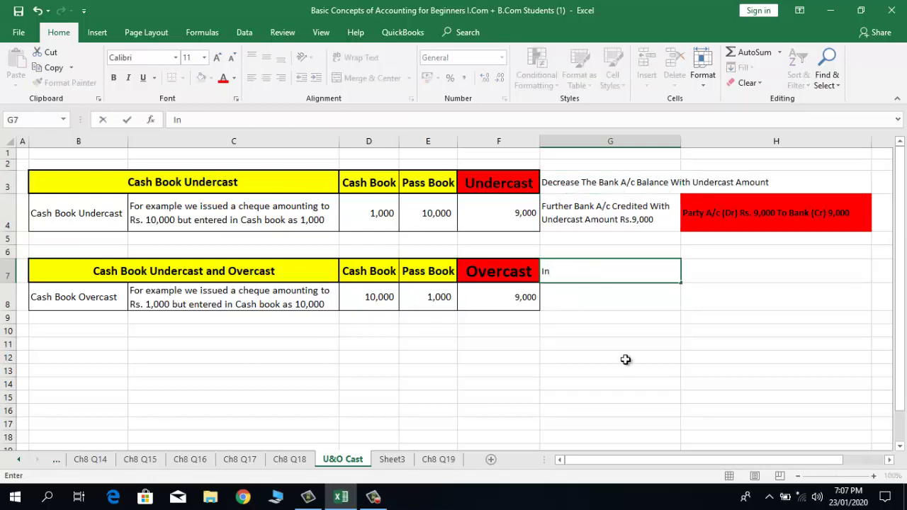
pyautogui.write('crease The Bank')
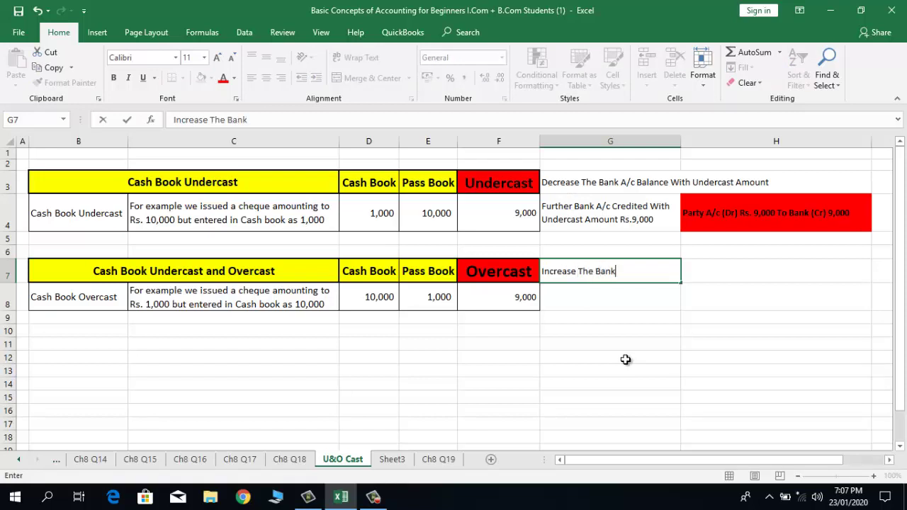
pyautogui.write(' A/c In Cash')
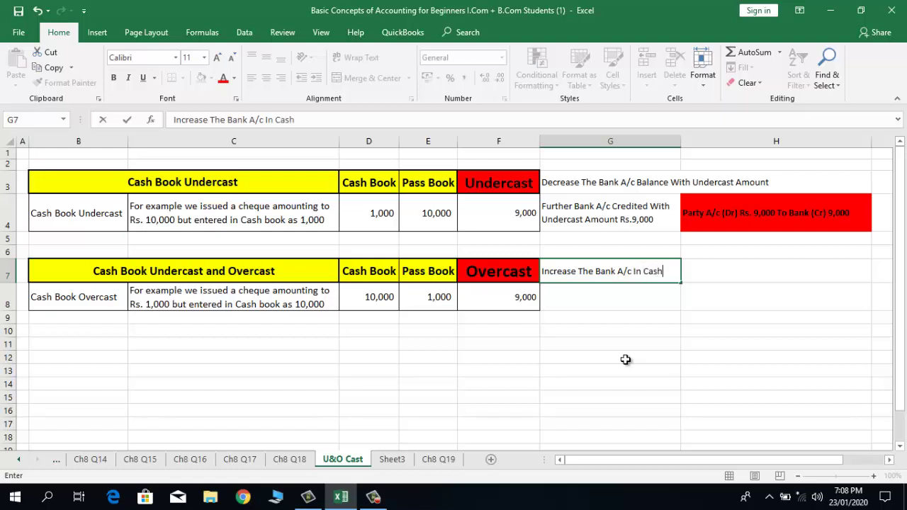
pyautogui.write(' Book')
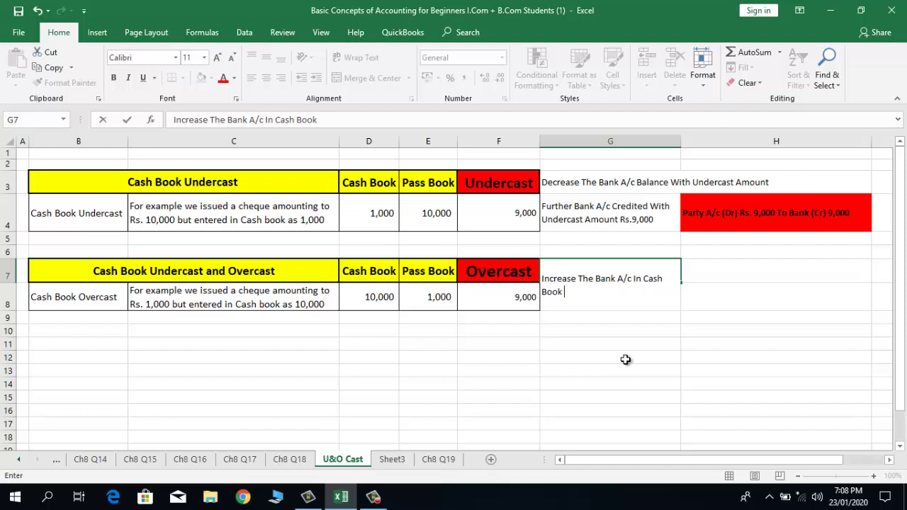
pyautogui.write('With Overca')
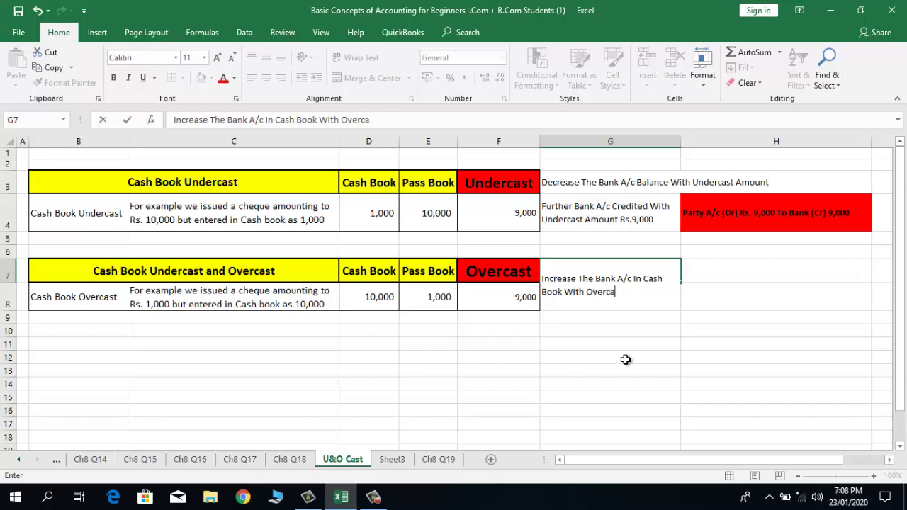
pyautogui.write('st Amount')
pyautogui.press('Return')
# - Merge G7 with H7 and left-align the overcast note in the merged cell
pyautogui.press('Up')
pyautogui.hotkey('shift', 'Right')
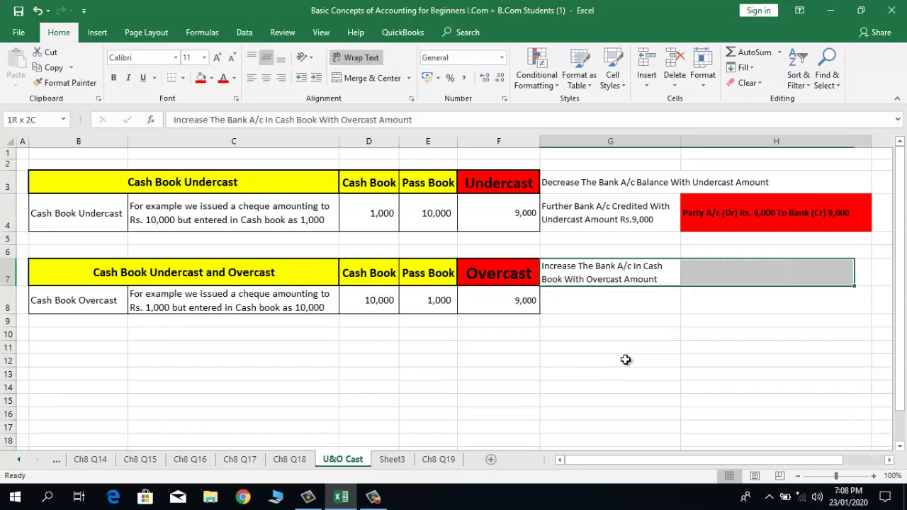
pyautogui.click(372, 78)
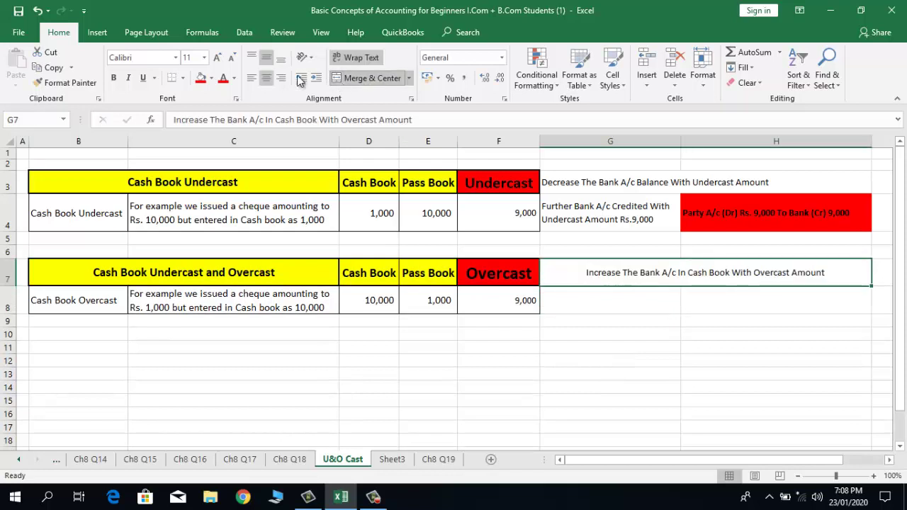
pyautogui.click(251, 77)
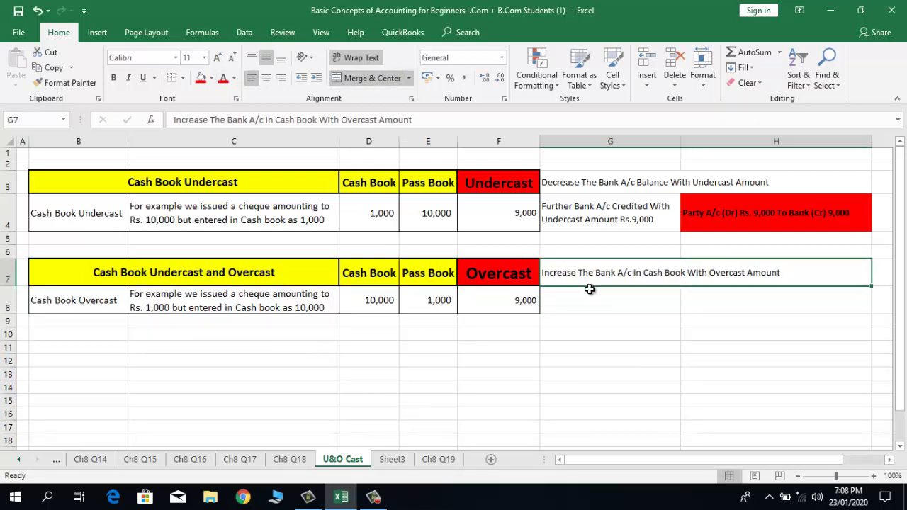
# - Copy the undercast note from G4 into G8 beside the overcast amount
pyautogui.click(560, 185)
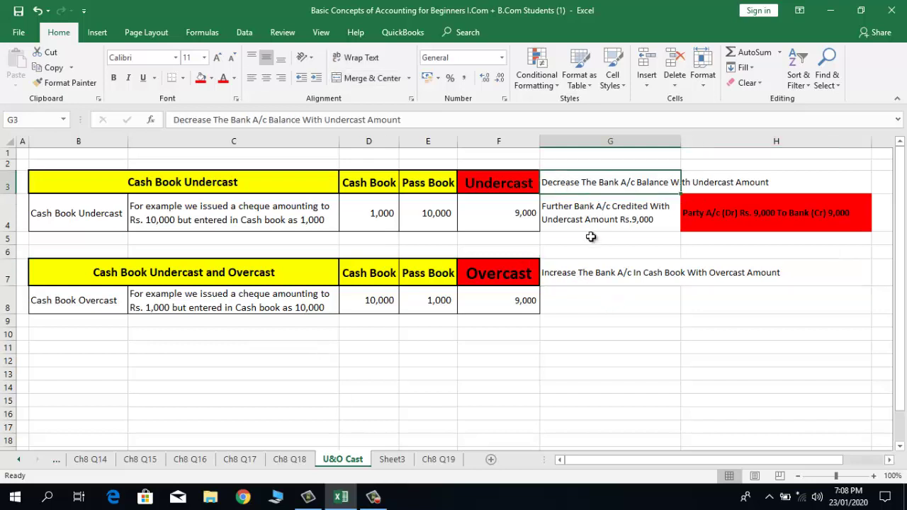
pyautogui.press('Down')
pyautogui.press('Up')
pyautogui.press('Down')
pyautogui.press('Down')
pyautogui.press('Down')
pyautogui.press('Down')
pyautogui.press('Down')
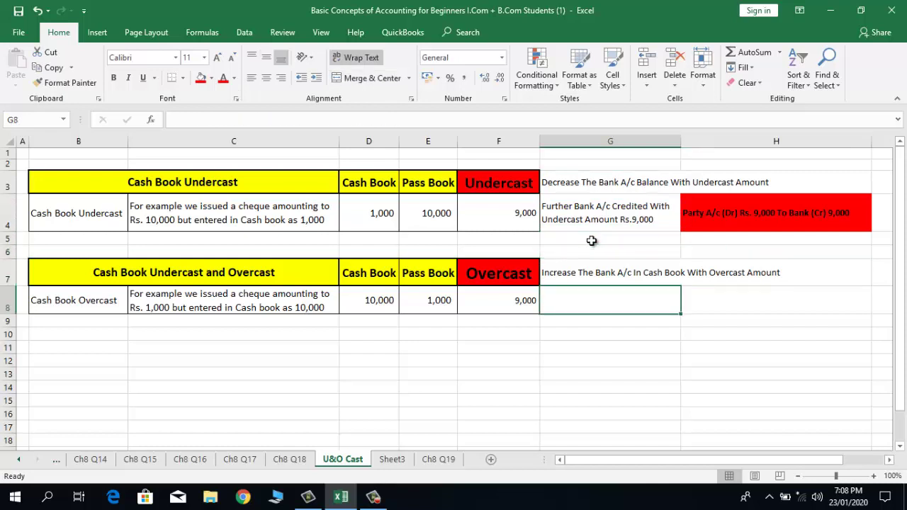
pyautogui.press('Up')
pyautogui.press('Up')
pyautogui.press('Up')
pyautogui.press('Up')
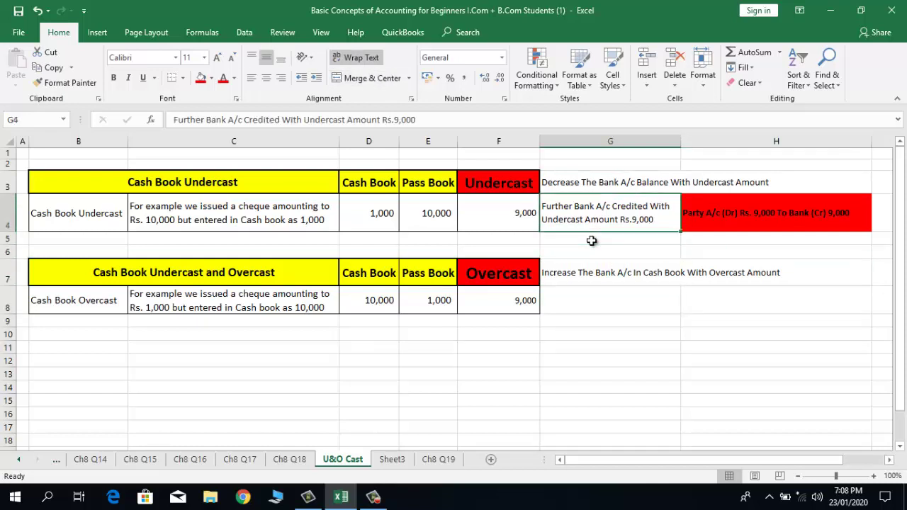
pyautogui.hotkey('ctrl', 'c')
pyautogui.press('Down')
pyautogui.press('Down')
pyautogui.press('Down')
pyautogui.press('Down')
pyautogui.press('Return')
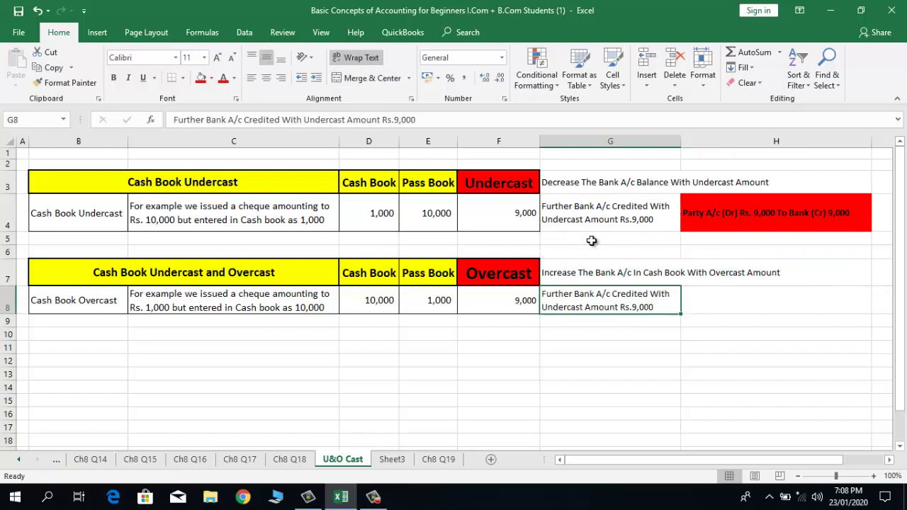
# - Change the copied note in G8 to 'Further Bank A/c Dr With Overcast Amount Rs.9,000'
pyautogui.press('F2')
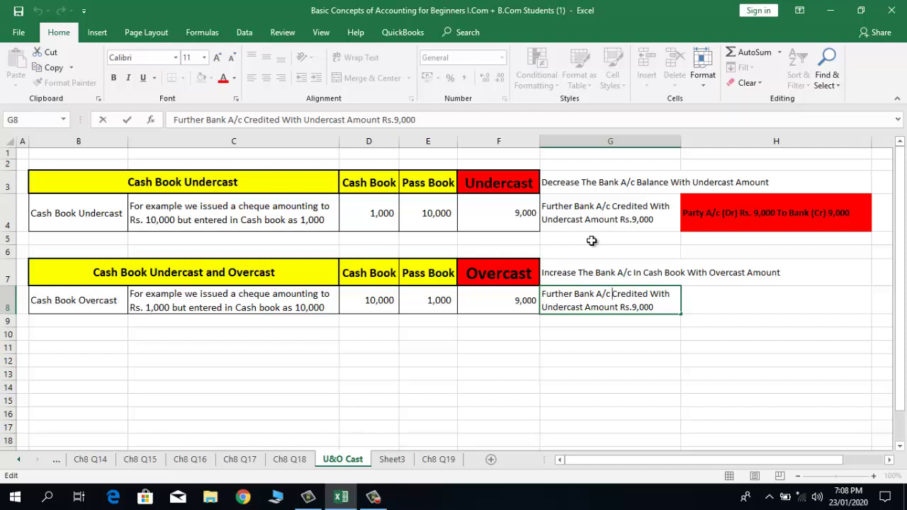
pyautogui.press('Delete')
pyautogui.press('Delete')
pyautogui.press('Delete')
pyautogui.press('Delete')
pyautogui.press('Delete')
pyautogui.press('Delete')
pyautogui.press('Delete')
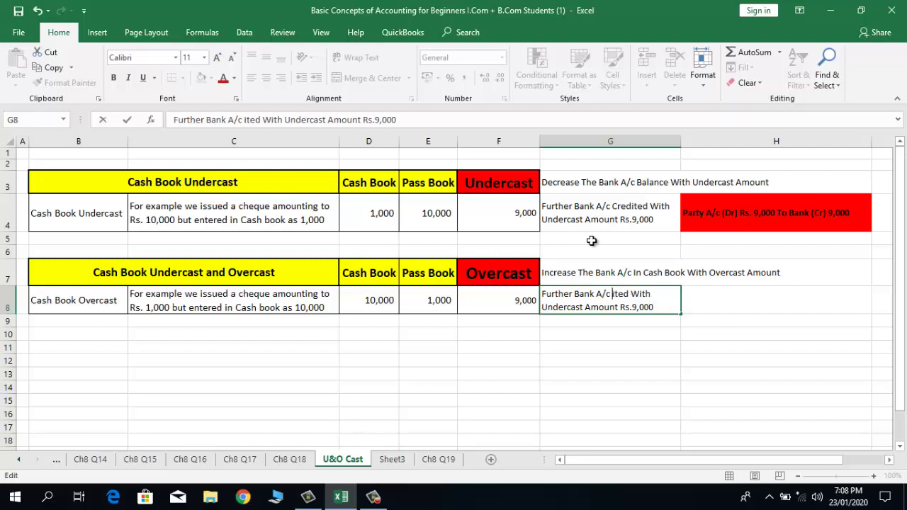
pyautogui.press('Delete')
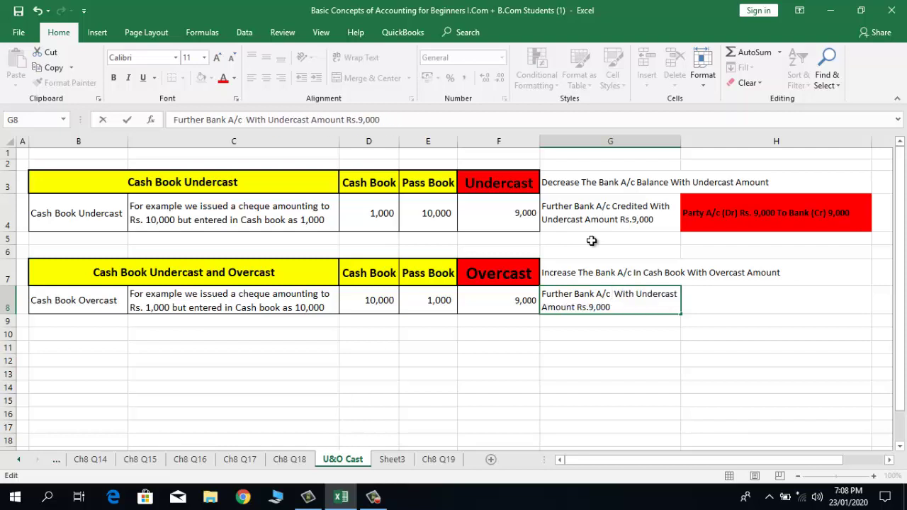
pyautogui.write('Dr')
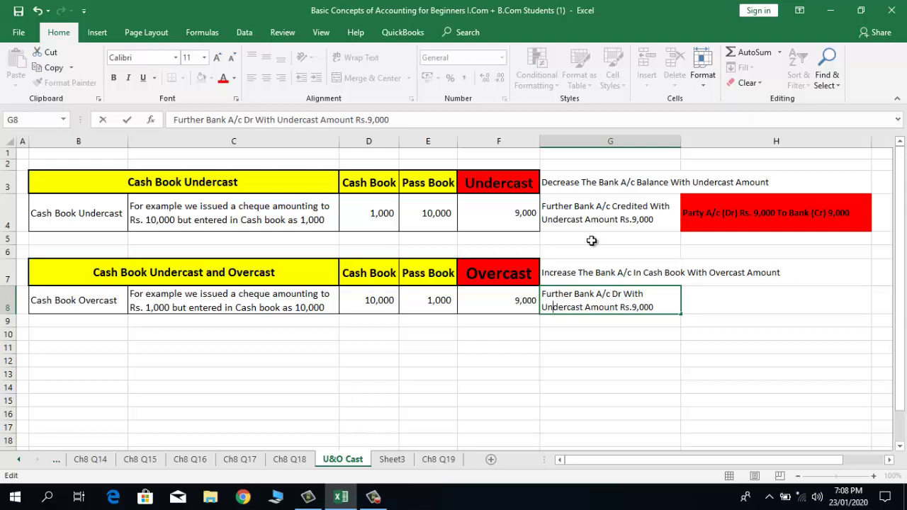
pyautogui.press('BackSpace')
pyautogui.press('BackSpace')
pyautogui.press('BackSpace')
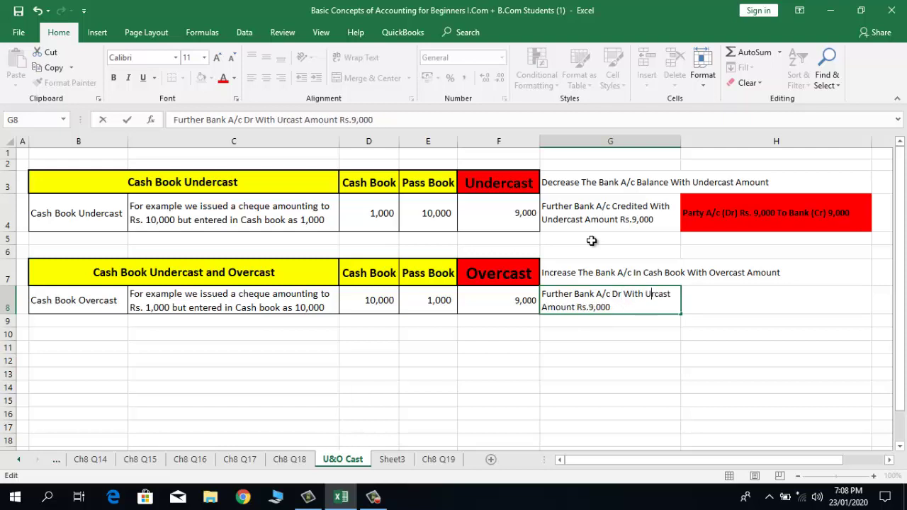
pyautogui.press('BackSpace')
pyautogui.write('Ove')
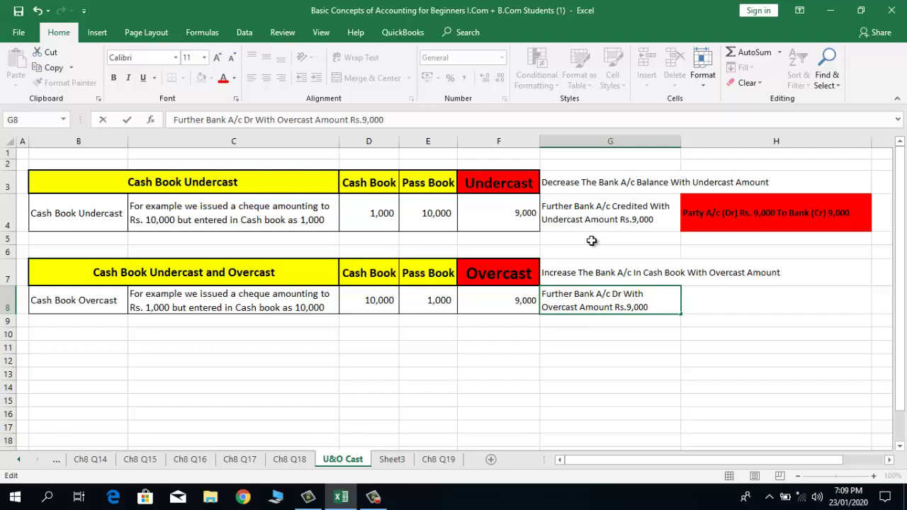
pyautogui.press('Return')
# - Copy the red-filled correcting entry from H4 into H8
pyautogui.press('Up')
pyautogui.press('Up')
pyautogui.press('Up')
pyautogui.press('Up')
pyautogui.press('Right')
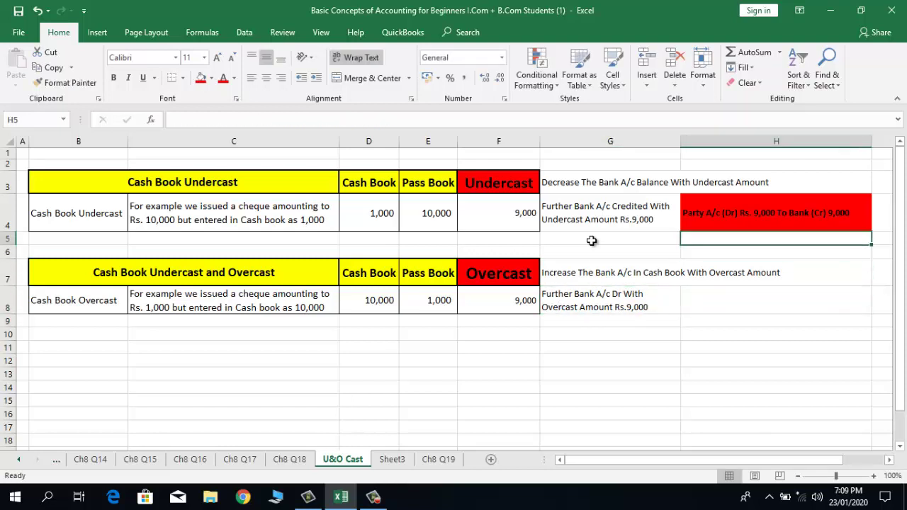
pyautogui.press('Up')
pyautogui.hotkey('ctrl', 'c')
pyautogui.press('Down')
pyautogui.press('Down')
pyautogui.press('Down')
pyautogui.press('Down')
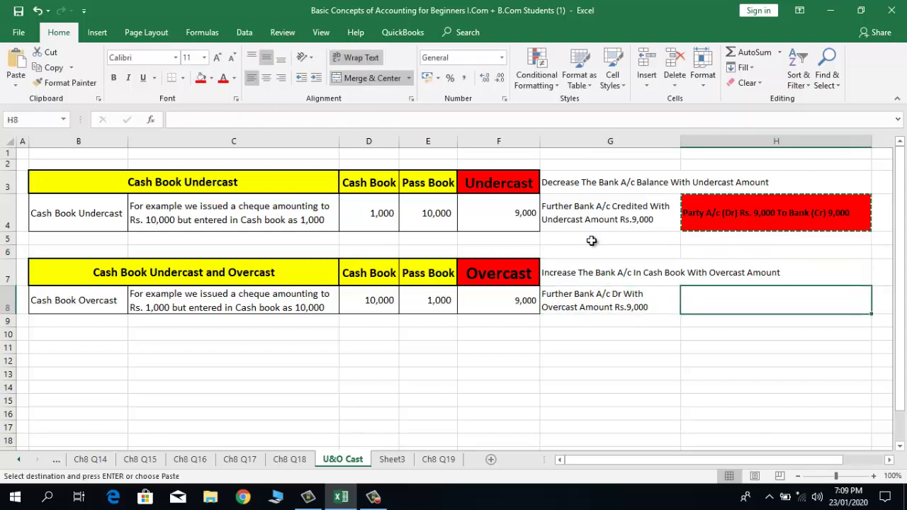
pyautogui.press('Return')
# - Rewrite the copied correcting entry in H8 as 'Bank (Cr) 9,000 To Party A/c (Cr) Rs. 9.000'
pyautogui.press('F2')
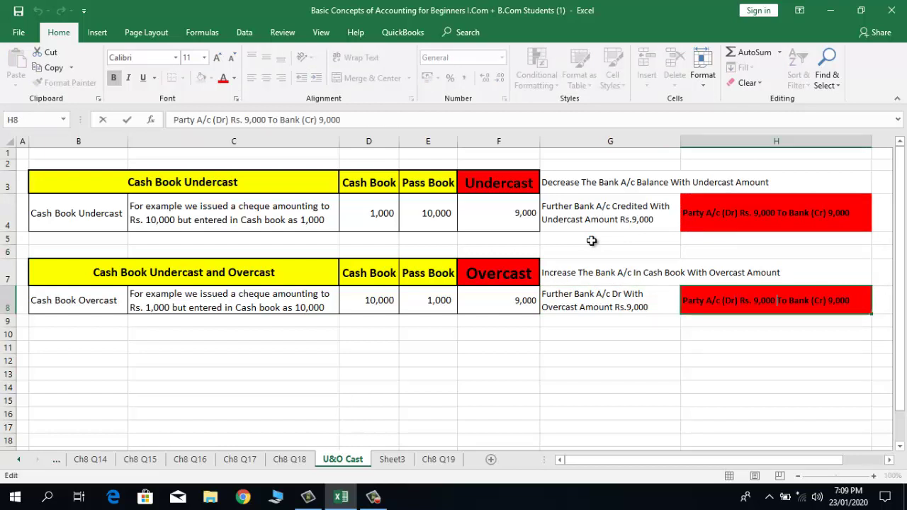
pyautogui.press('BackSpace')
pyautogui.press('BackSpace')
pyautogui.press('BackSpace')
pyautogui.press('BackSpace')
pyautogui.press('BackSpace')
pyautogui.press('BackSpace')
pyautogui.press('BackSpace')
pyautogui.press('BackSpace')
pyautogui.press('BackSpace')
pyautogui.press('BackSpace')
pyautogui.press('BackSpace')
pyautogui.press('BackSpace')
pyautogui.press('BackSpace')
pyautogui.press('BackSpace')
pyautogui.press('BackSpace')
pyautogui.press('BackSpace')
pyautogui.press('BackSpace')
pyautogui.press('BackSpace')
pyautogui.press('BackSpace')
pyautogui.press('BackSpace')
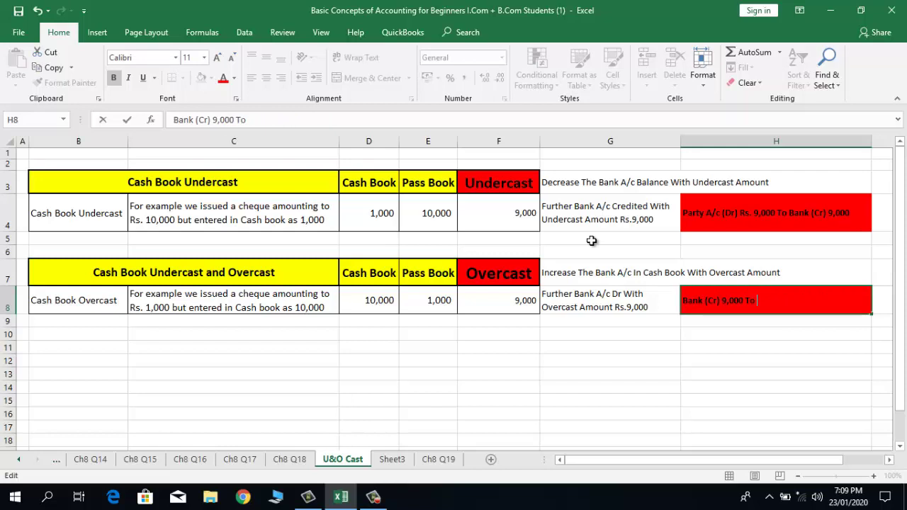
pyautogui.write('Partyt')
pyautogui.write('/x')
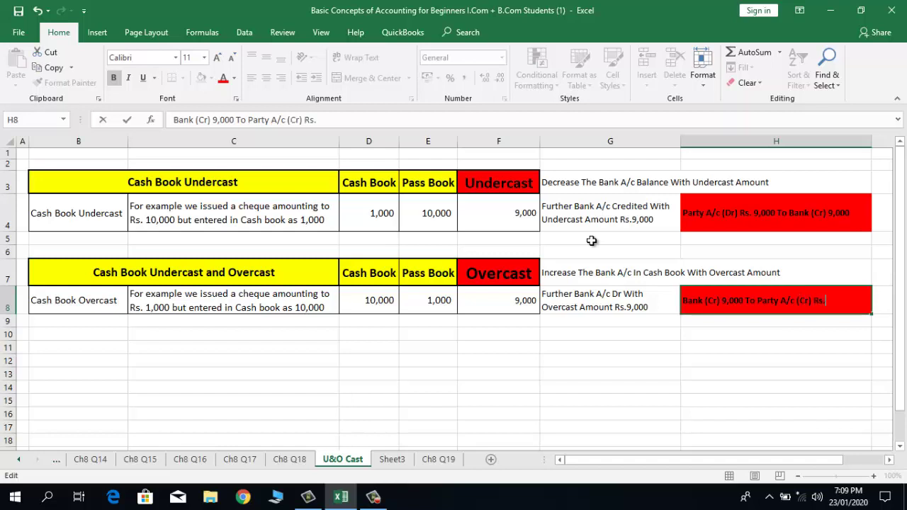
pyautogui.write('9.000')
pyautogui.press('Return')
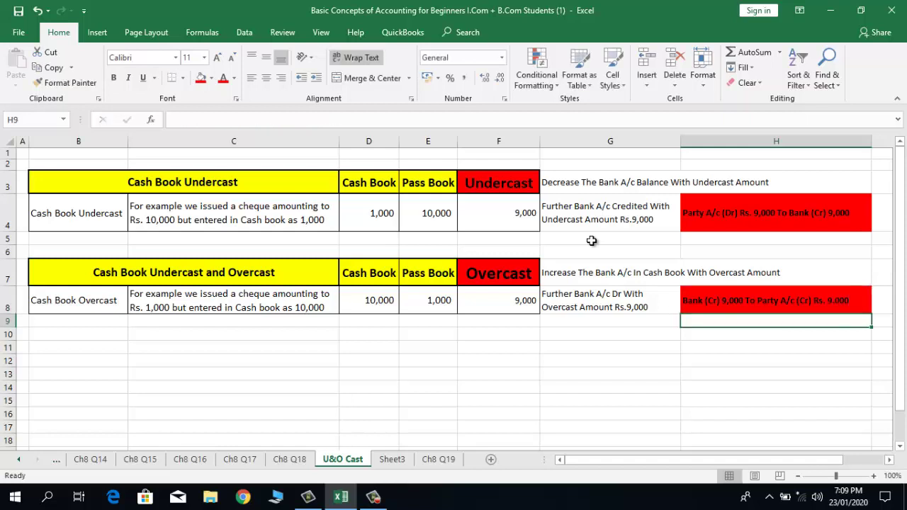
# - Review the undercast and overcast headings, difference amounts and bank adjustment notes on the U&O Cast sheet
pyautogui.click(576, 186)
pyautogui.click(496, 184)
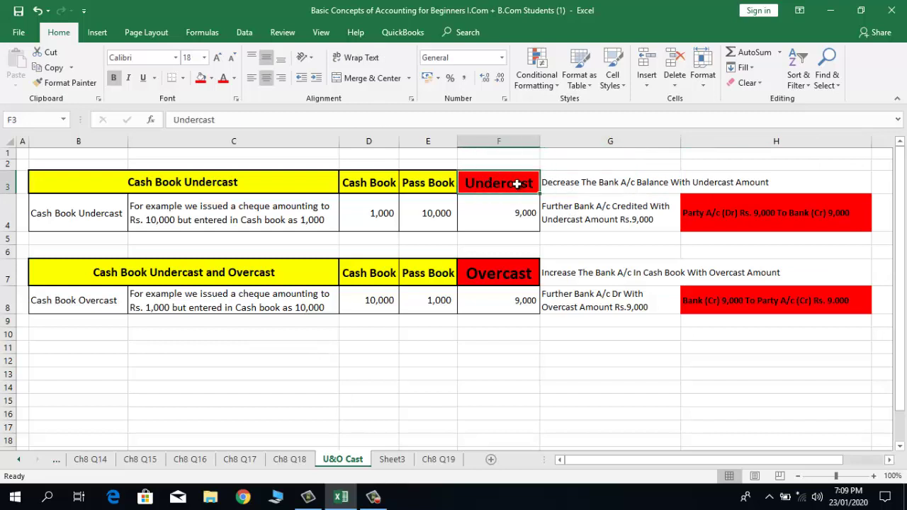
pyautogui.click(556, 183)
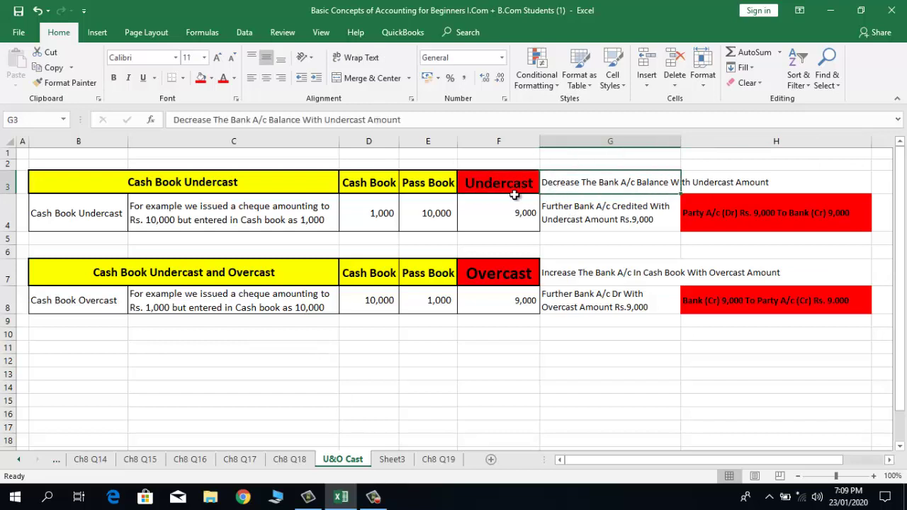
pyautogui.click(485, 216)
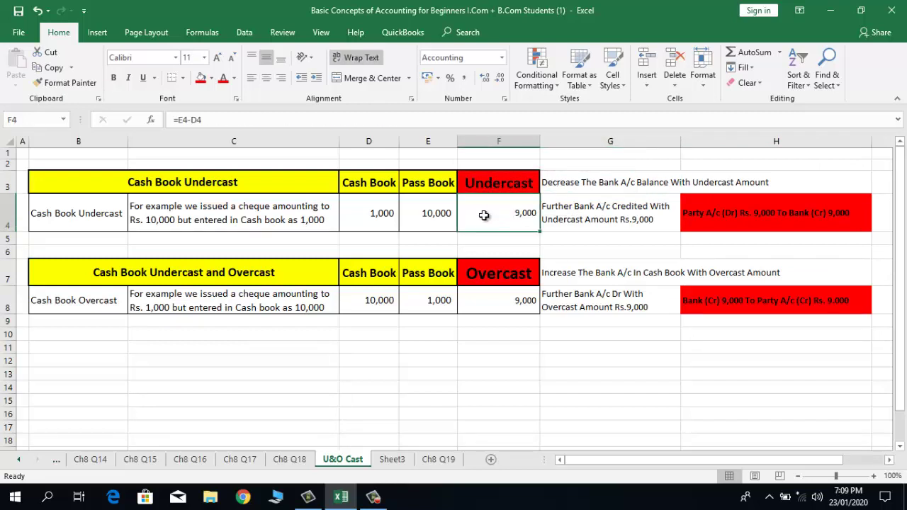
pyautogui.click(495, 276)
pyautogui.click(554, 280)
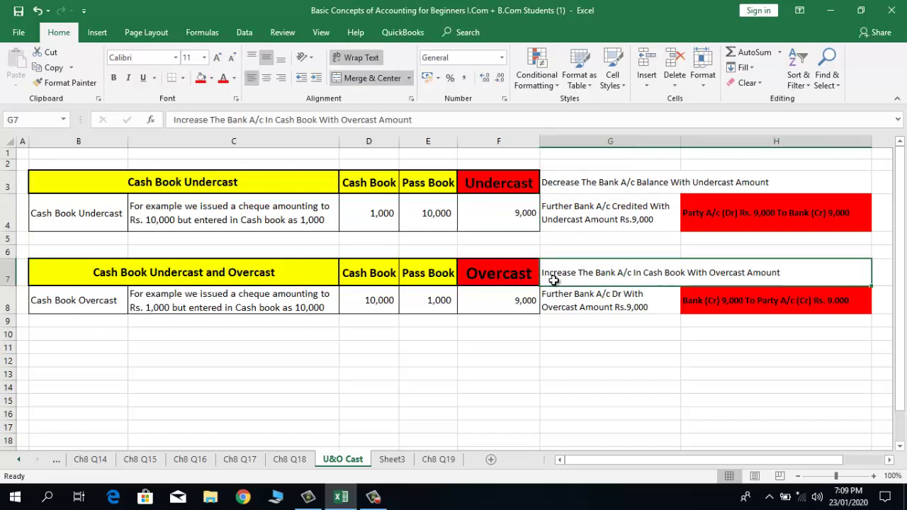
pyautogui.click(493, 302)
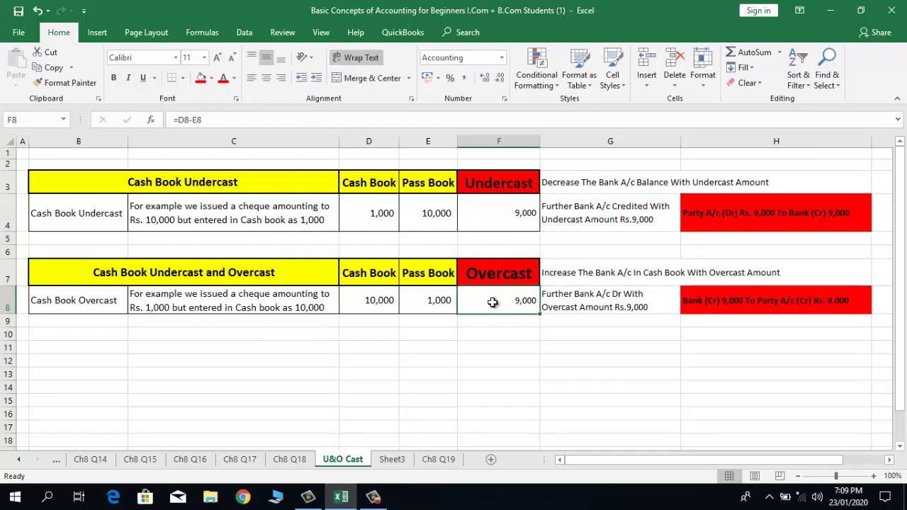
pyautogui.click(348, 303)
pyautogui.click(607, 307)
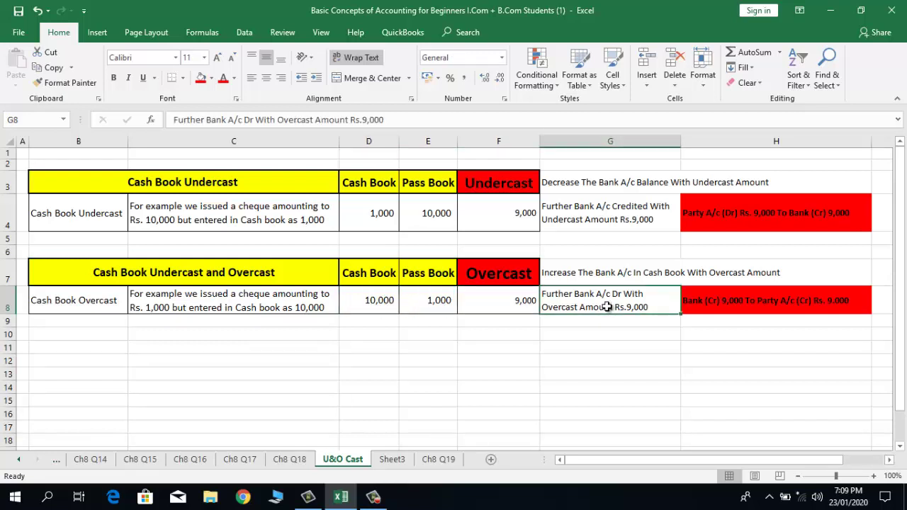
pyautogui.click(503, 221)
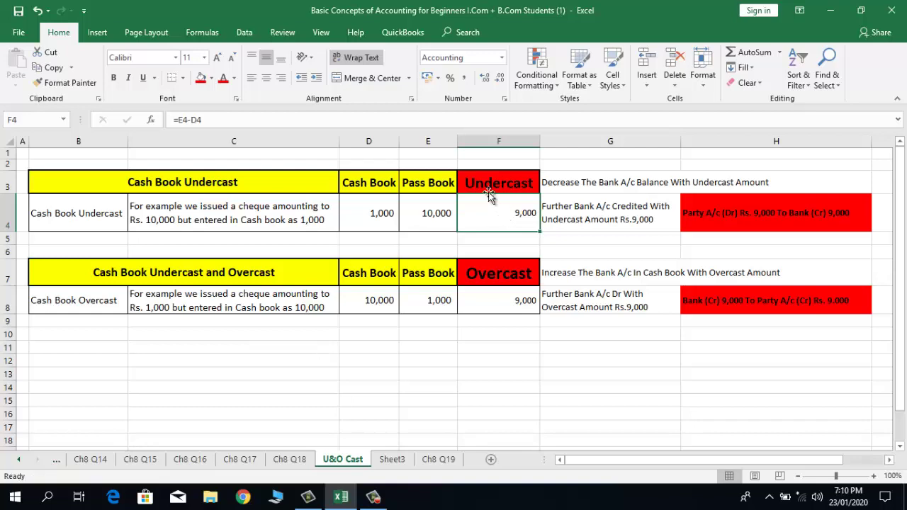
# - Return to the Ch8 Q18 sheet and reread question item e in B7 about the cash book's credit side
pyautogui.click(287, 460)
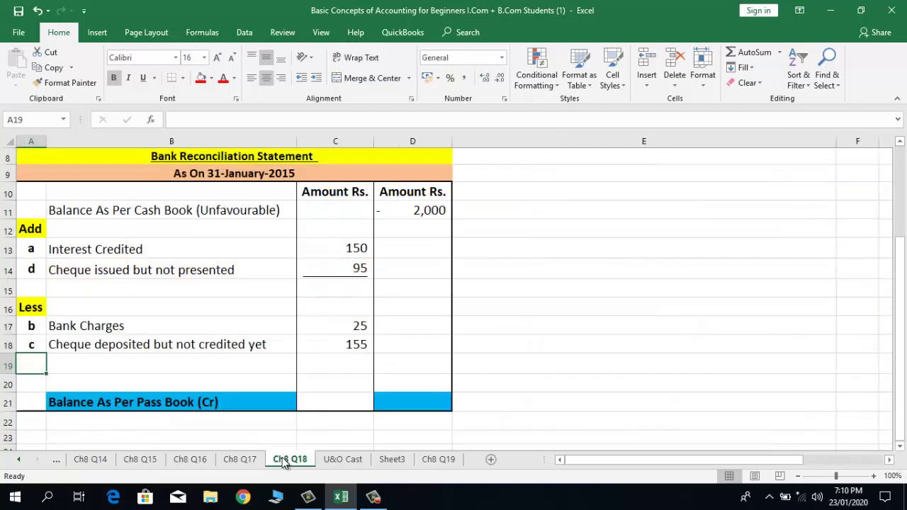
pyautogui.click(153, 293)
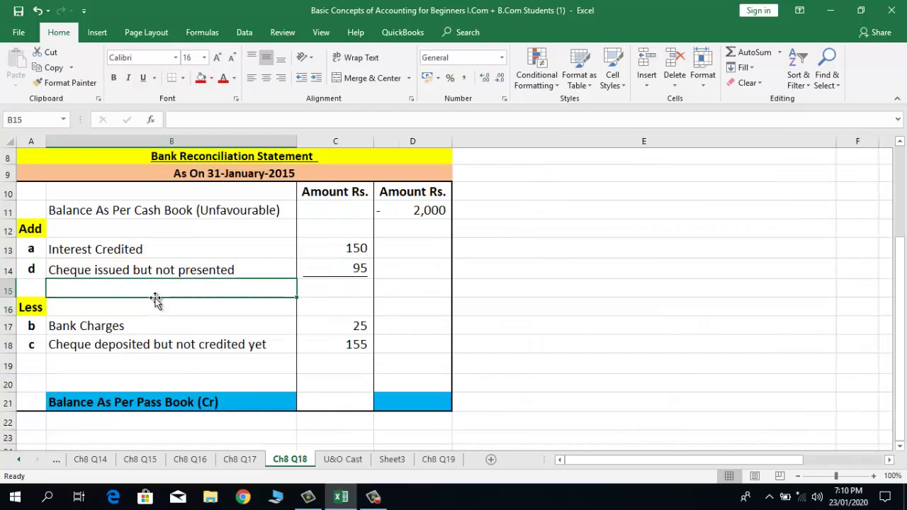
pyautogui.press('Up')
pyautogui.press('Up')
pyautogui.press('Up')
pyautogui.press('Up')
pyautogui.press('Up')
pyautogui.press('Up')
pyautogui.press('Up')
pyautogui.press('Up')
pyautogui.press('Up')
pyautogui.press('Up')
pyautogui.press('Up')
pyautogui.press('Up')
pyautogui.press('Up')
pyautogui.press('Up')
pyautogui.press('Down')
pyautogui.press('Down')
pyautogui.press('Down')
pyautogui.press('Down')
pyautogui.press('Down')
pyautogui.press('Down')
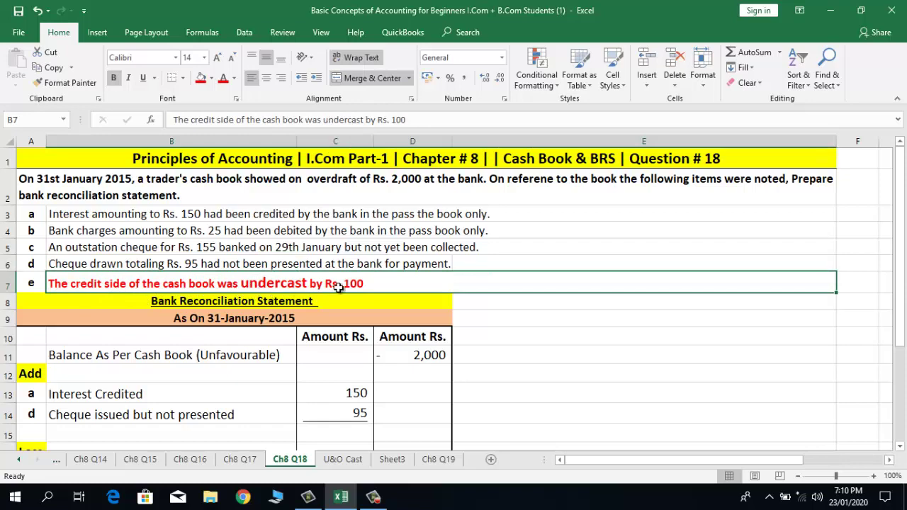
# - Add item e to the Less section in row 19 as 'Undercast' with an amount of 100
pyautogui.click(119, 422)
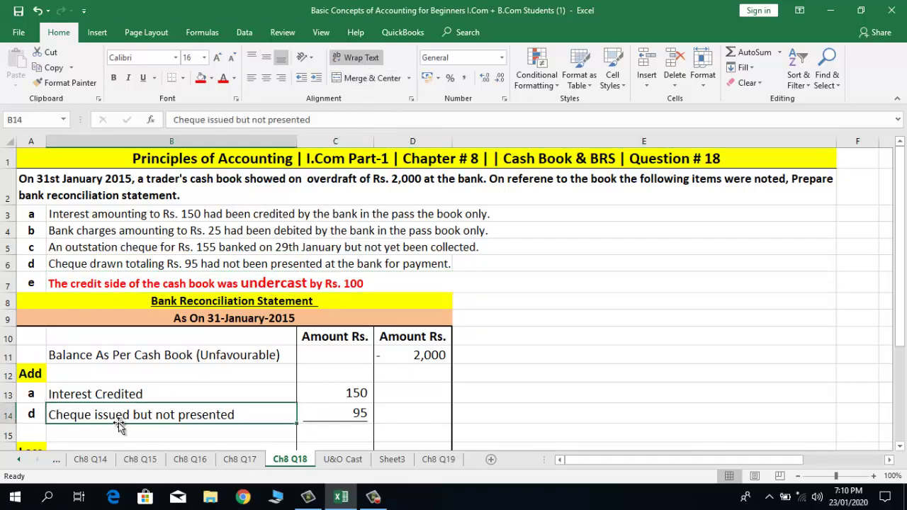
pyautogui.press('Down')
pyautogui.press('Down')
pyautogui.press('Down')
pyautogui.press('Down')
pyautogui.press('Down')
pyautogui.press('Down')
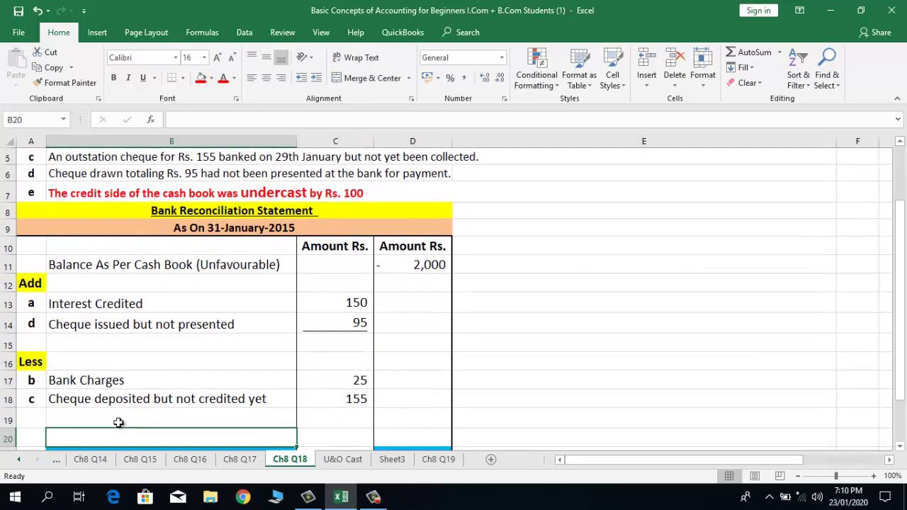
pyautogui.press('Left')
pyautogui.press('Up')
pyautogui.write('e')
pyautogui.press('Tab')
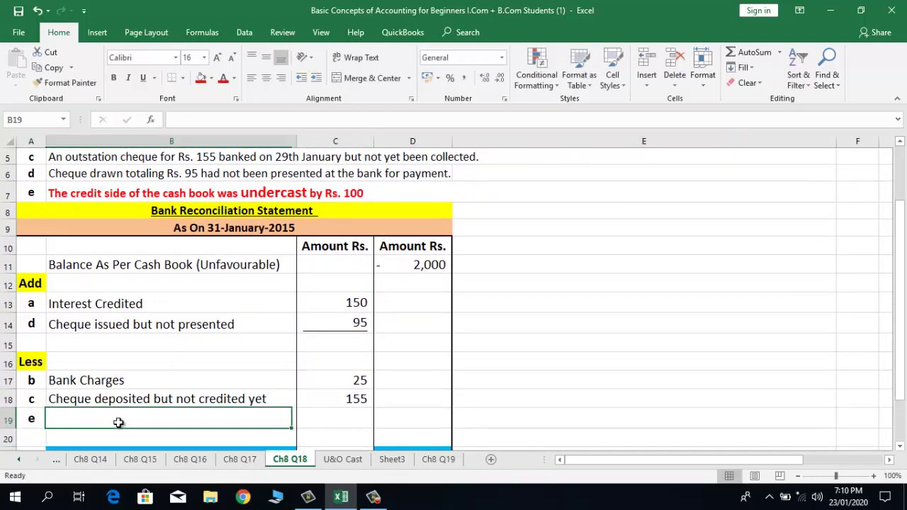
pyautogui.write('Und')
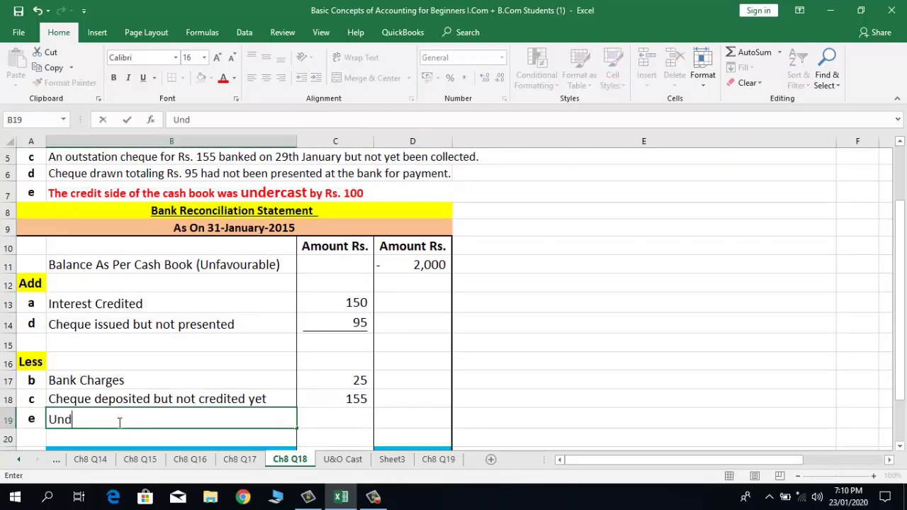
pyautogui.write('ercast')
pyautogui.press('Tab')
pyautogui.write('100')
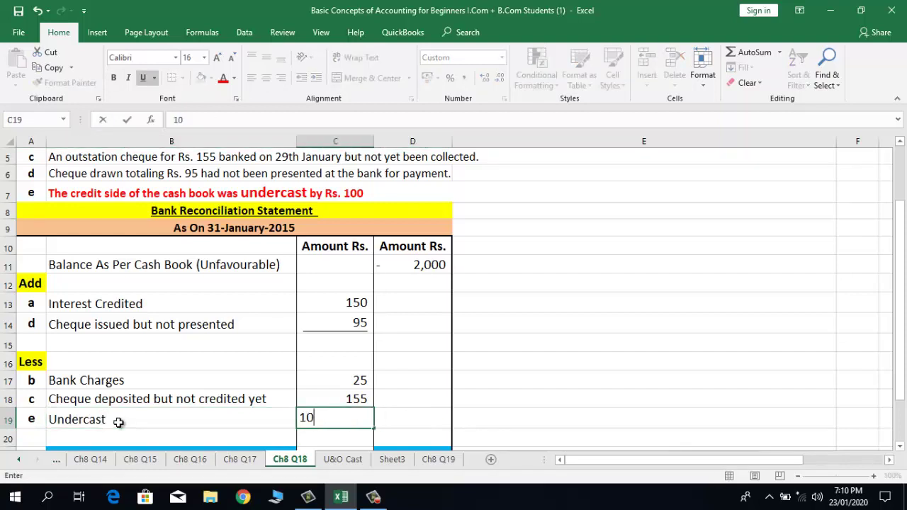
# - Total the Add items in D14 with the formula =C13+C14
pyautogui.press('Up')
pyautogui.press('Up')
pyautogui.press('Up')
pyautogui.press('Up')
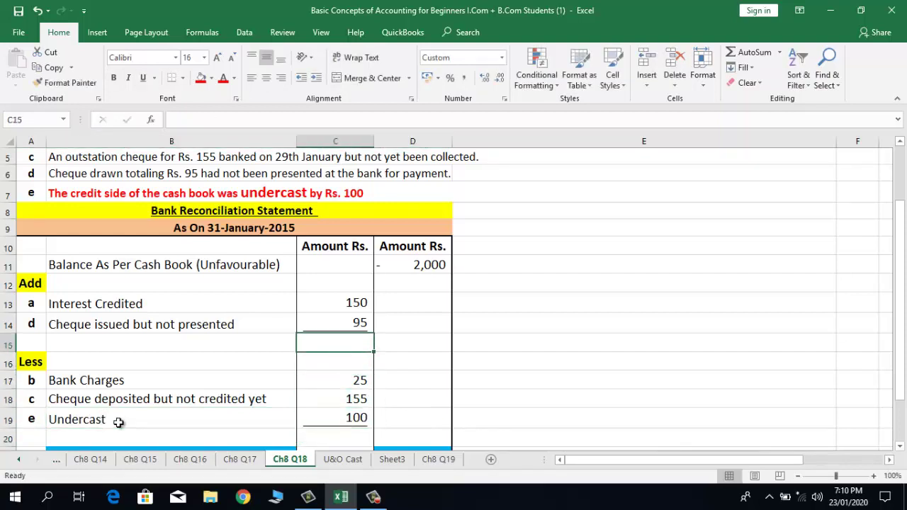
pyautogui.press('Up')
pyautogui.press('Right')
pyautogui.write('=')
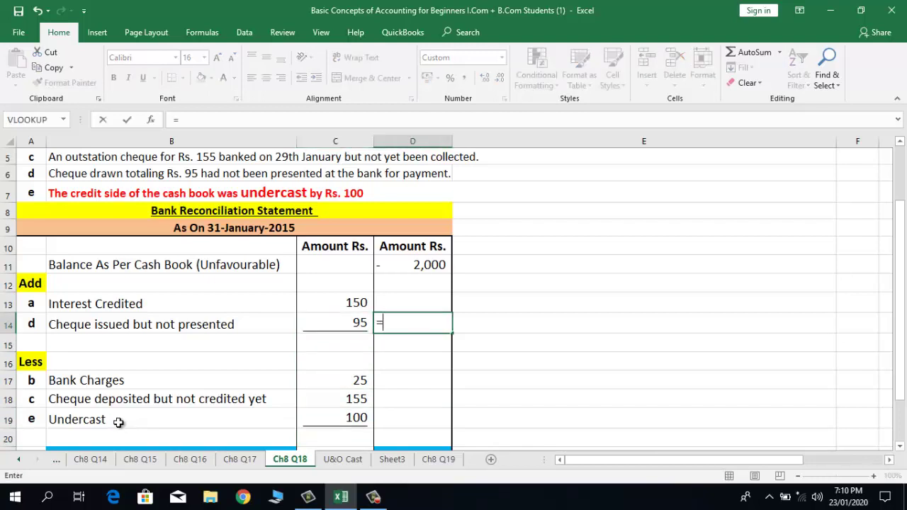
pyautogui.press('Up')
pyautogui.press('Left')
pyautogui.write('+')
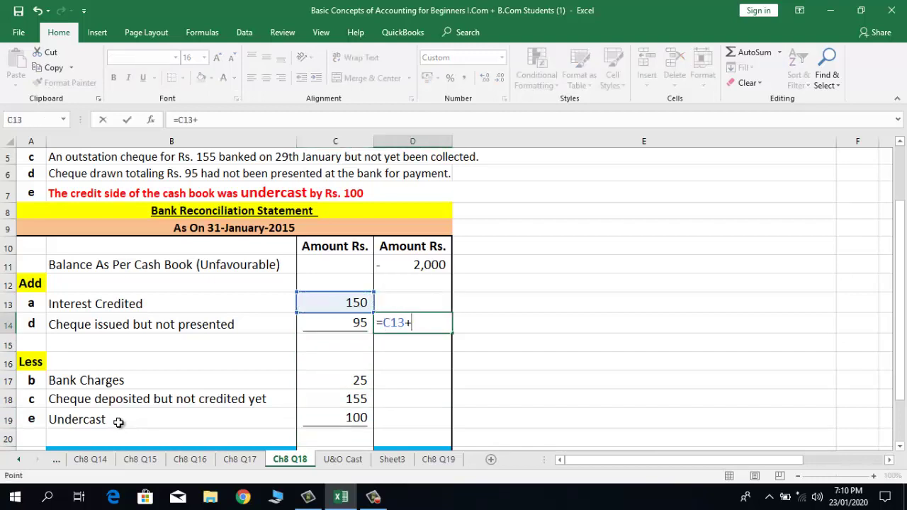
pyautogui.press('Down')
pyautogui.press('Return')
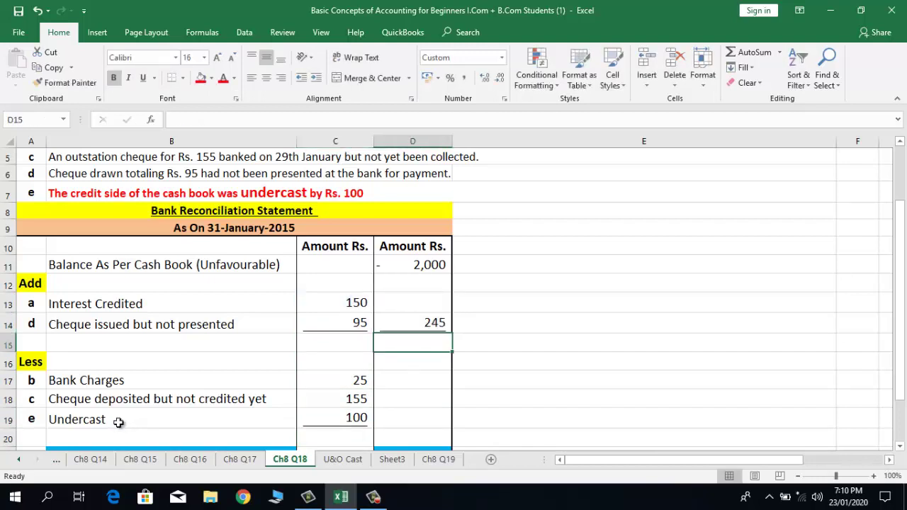
# - Total the three Less items in D19 with the formula =C17+C18+C19
pyautogui.press('Down')
pyautogui.press('Down')
pyautogui.press('Down')
pyautogui.press('Down')
pyautogui.write('=')
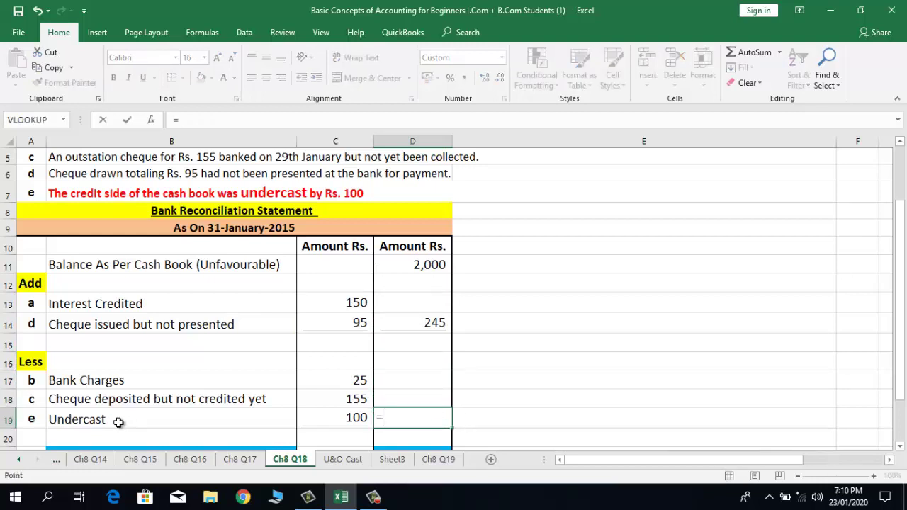
pyautogui.press('Up')
pyautogui.press('Up')
pyautogui.press('Left')
pyautogui.write('+')
pyautogui.press('Up')
pyautogui.press('Left')
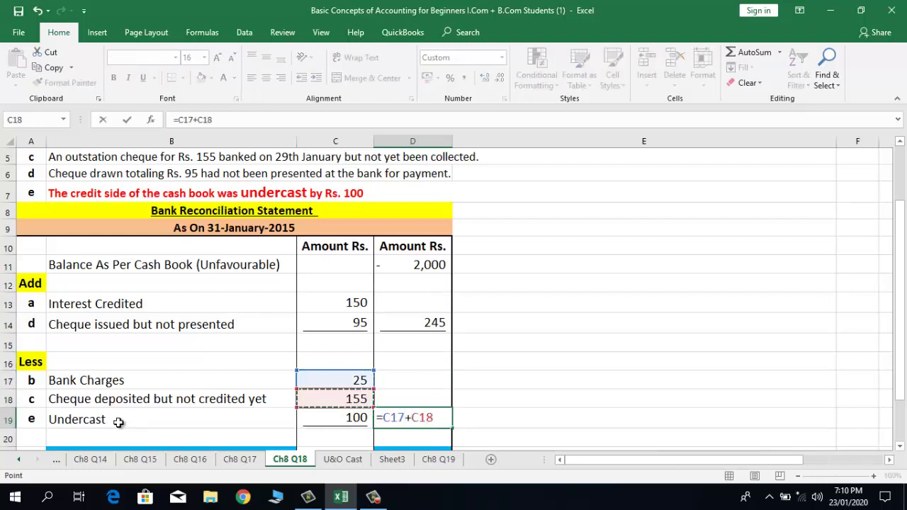
pyautogui.write('+')
pyautogui.press('Left')
pyautogui.press('Return')
# - Calculate the subtotal after additions in D15 with =D11+D14, and check the cells it uses
pyautogui.press('Up')
pyautogui.press('Up')
pyautogui.press('Up')
pyautogui.press('Up')
pyautogui.press('Up')
pyautogui.press('Up')
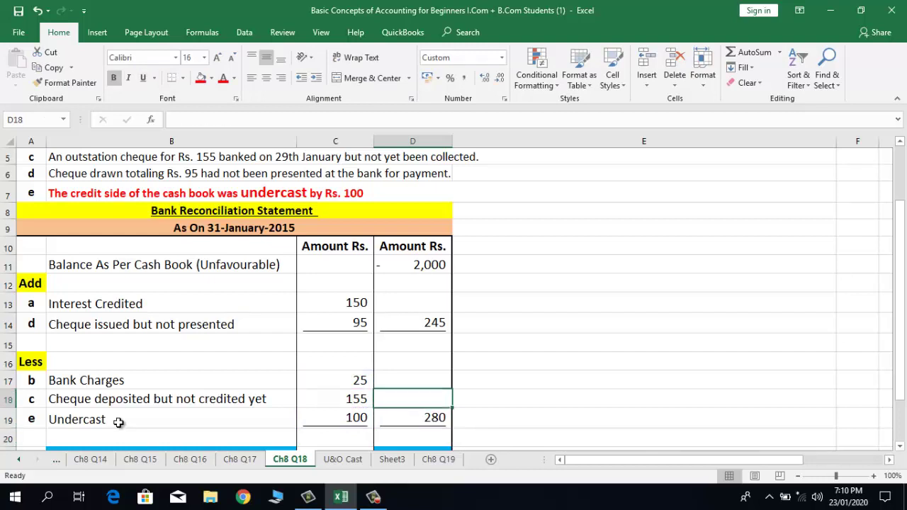
pyautogui.press('Down')
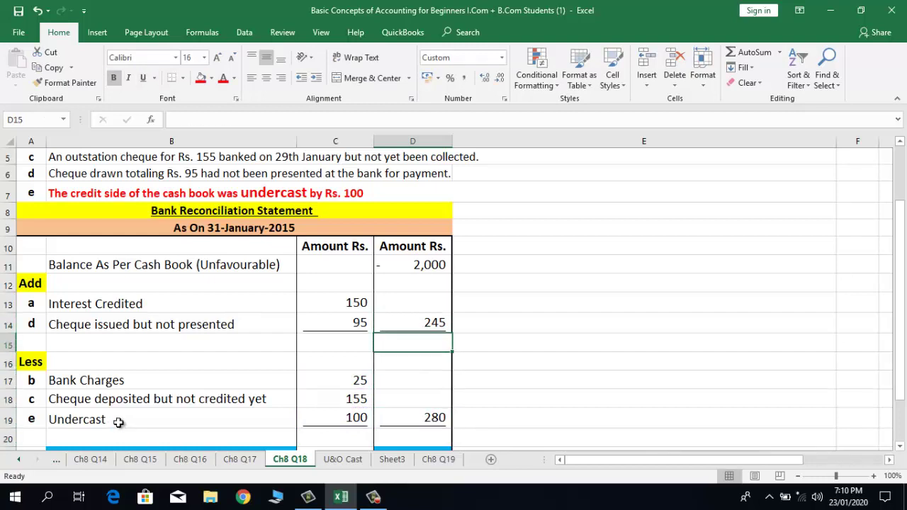
pyautogui.write('=')
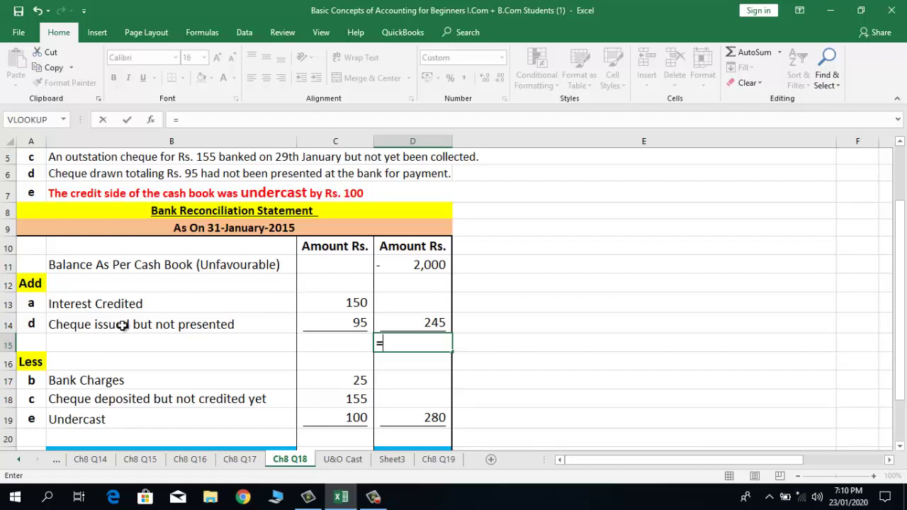
pyautogui.press('Up')
pyautogui.press('Up')
pyautogui.press('Up')
pyautogui.press('Up')
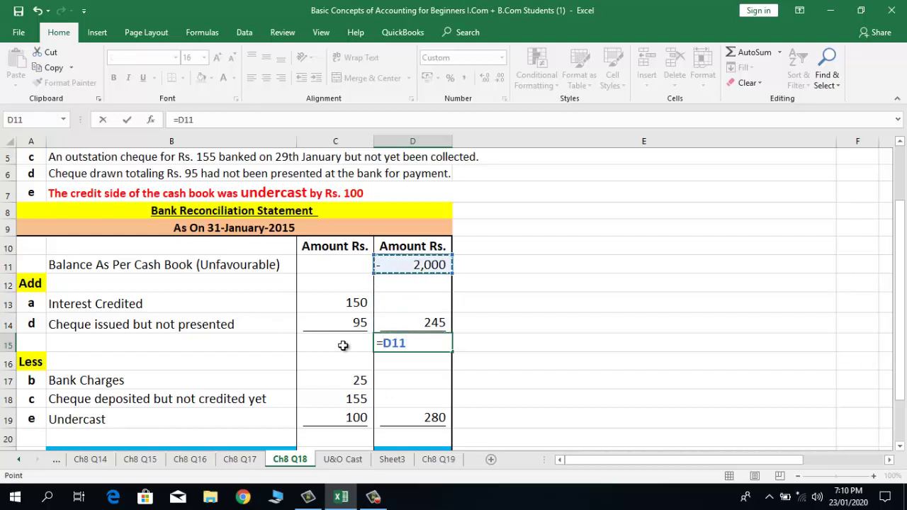
pyautogui.write('+')
pyautogui.press('Up')
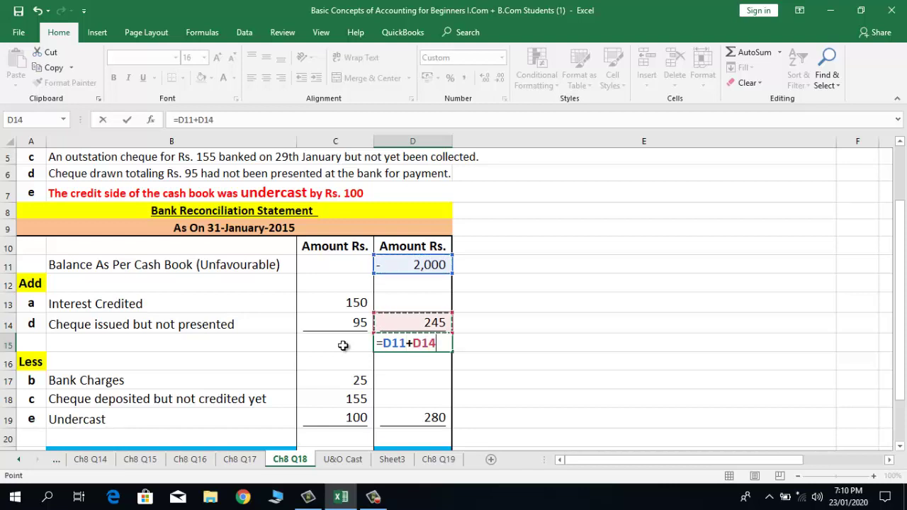
pyautogui.press('Return')
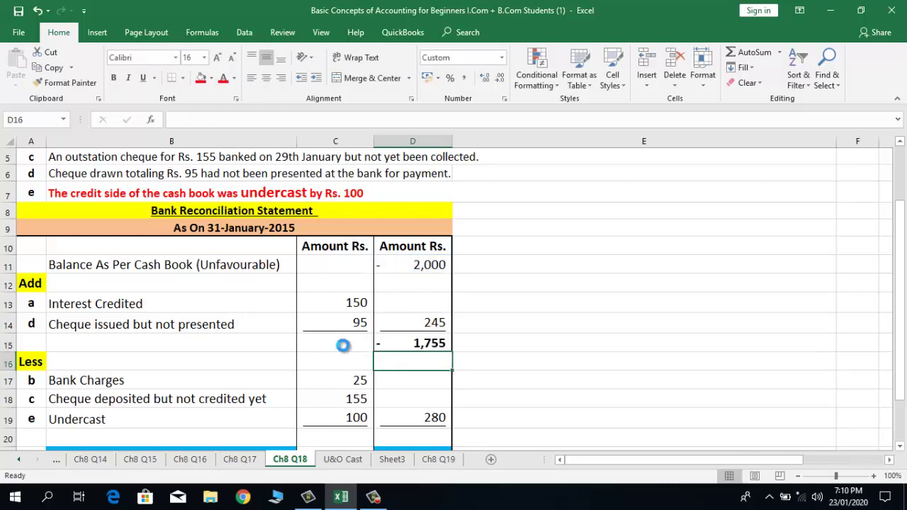
pyautogui.click(386, 275)
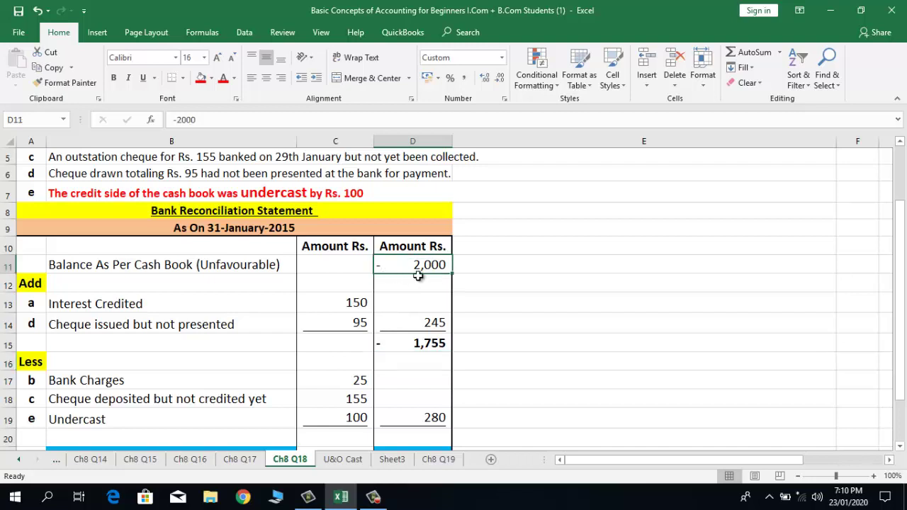
pyautogui.click(395, 322)
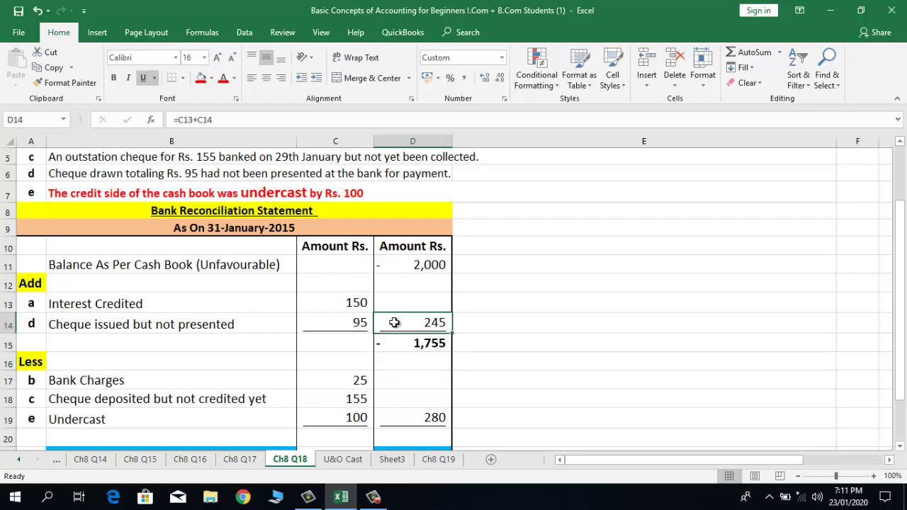
pyautogui.click(405, 347)
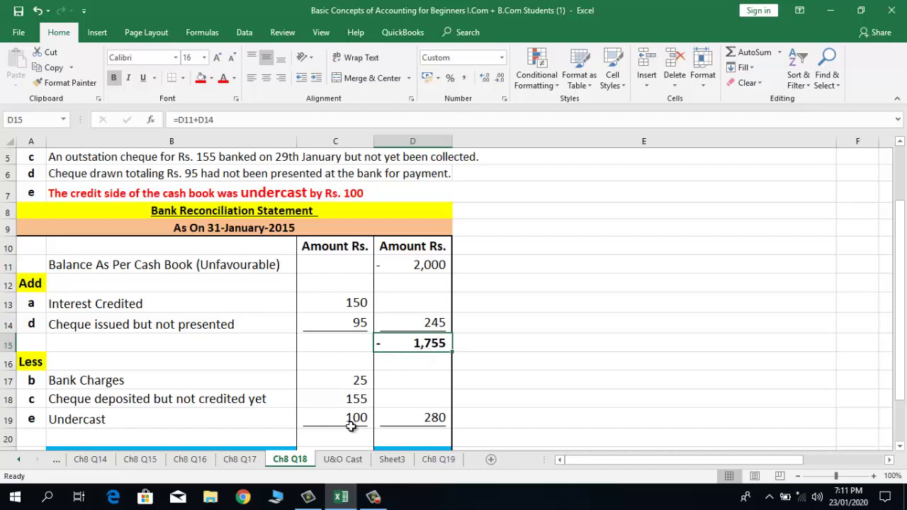
# - Calculate the pass book balance in D21 by subtracting the Less total from the subtotal with =D15-D19
pyautogui.click(385, 424)
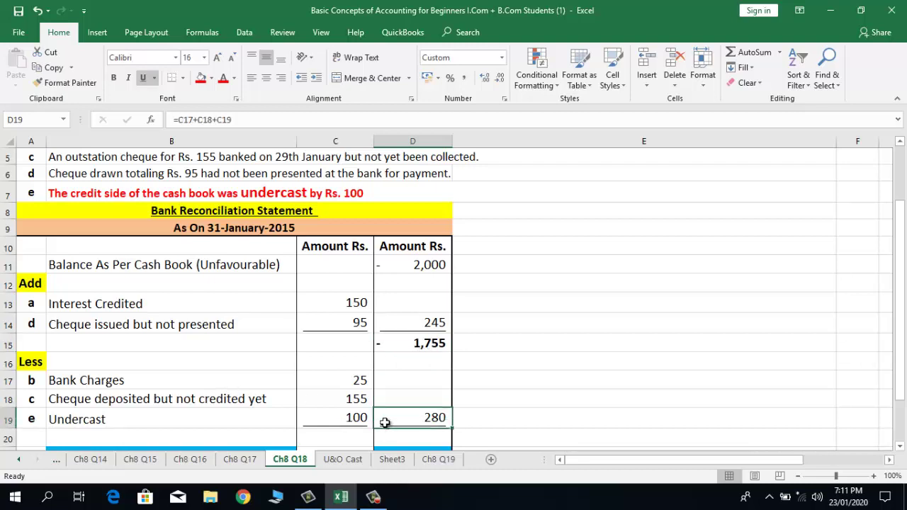
pyautogui.press('Down')
pyautogui.scroll(-1, 385, 424)
pyautogui.press('Down')
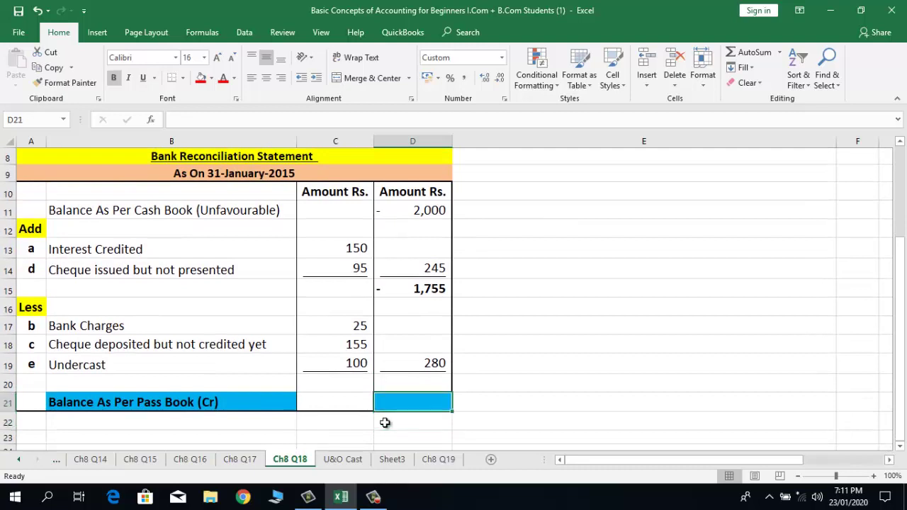
pyautogui.write('=')
pyautogui.press('Up')
pyautogui.press('Up')
pyautogui.press('Up')
pyautogui.press('Up')
pyautogui.press('Up')
pyautogui.press('Up')
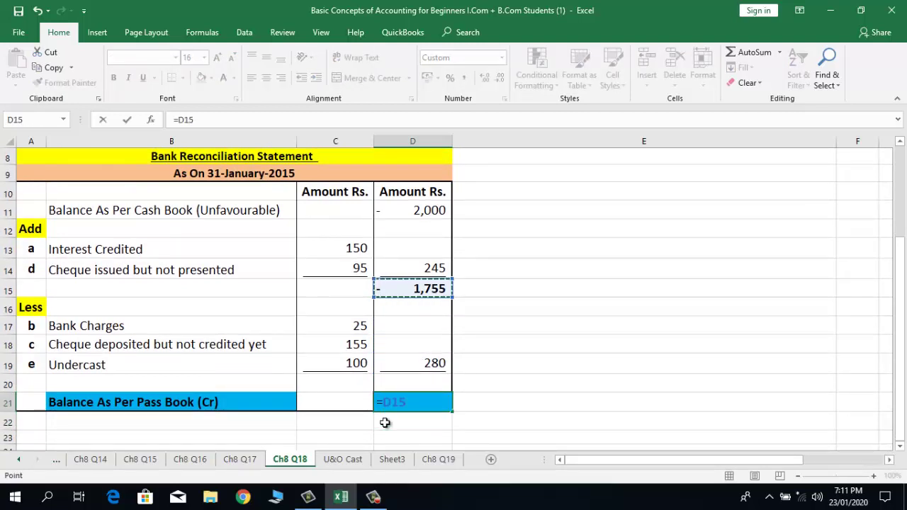
pyautogui.write('-')
pyautogui.press('Up')
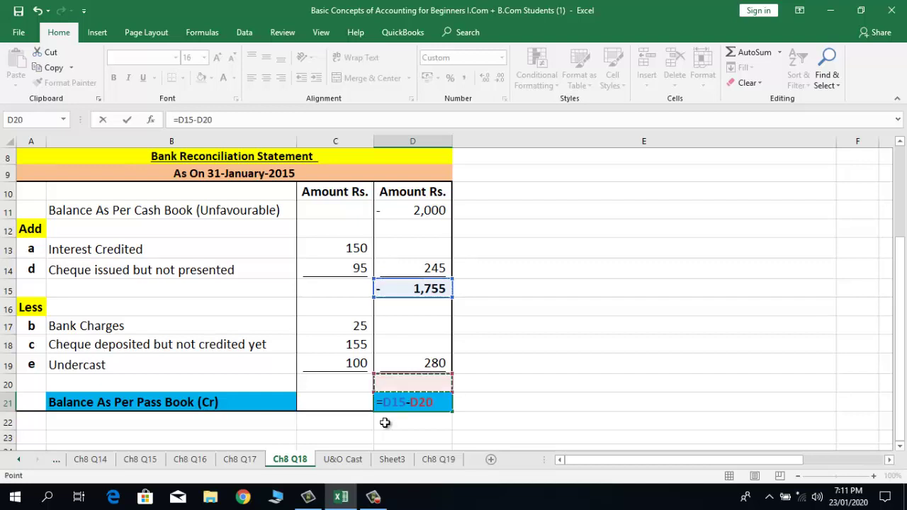
pyautogui.press('Up')
pyautogui.press('Up')
pyautogui.press('Down')
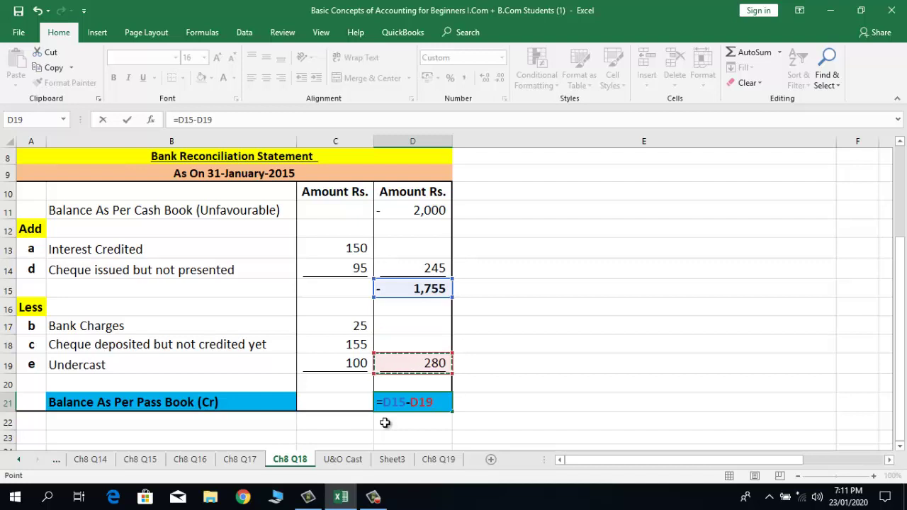
pyautogui.press('Return')
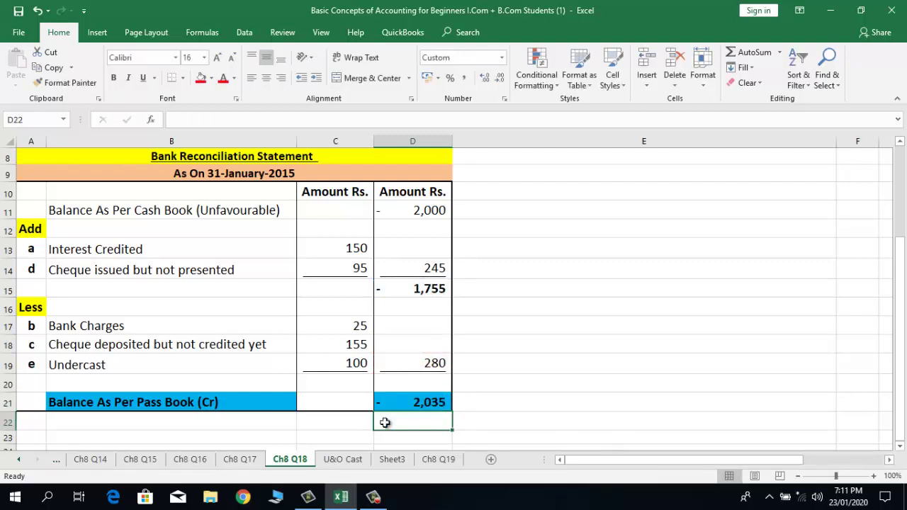
# - Change the pass book balance label in B21 to 'Balance As Per Pass Book (Dr)'
pyautogui.click(147, 398)
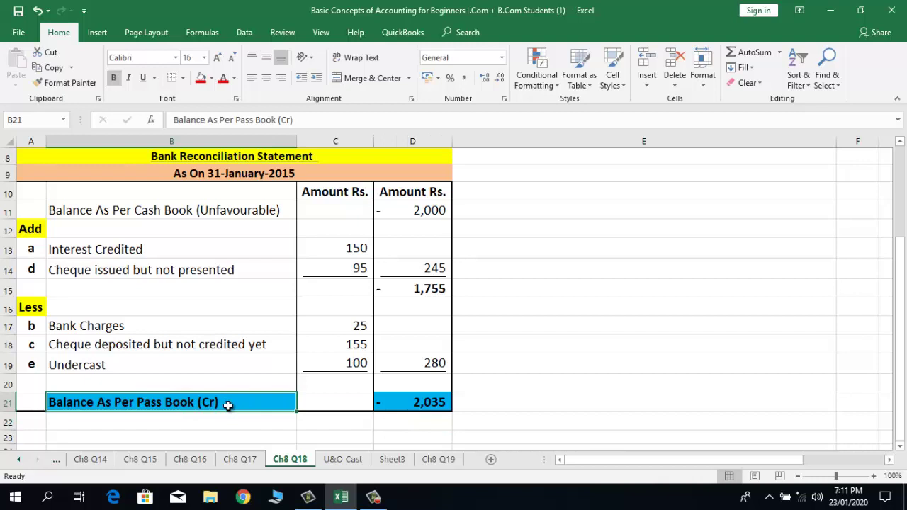
pyautogui.press('Return')
pyautogui.doubleClick(230, 403)
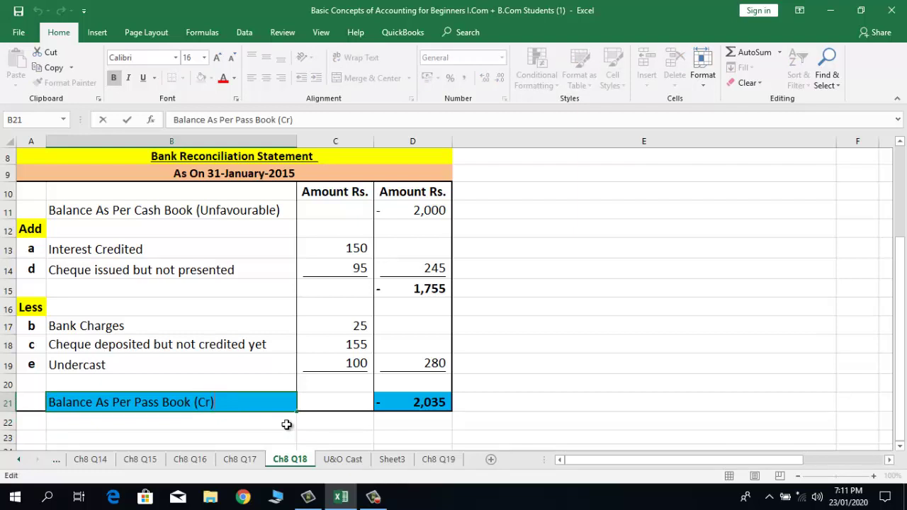
pyautogui.press('BackSpace')
pyautogui.press('BackSpace')
pyautogui.write('Dr')
pyautogui.press('Return')
pyautogui.press('Up')
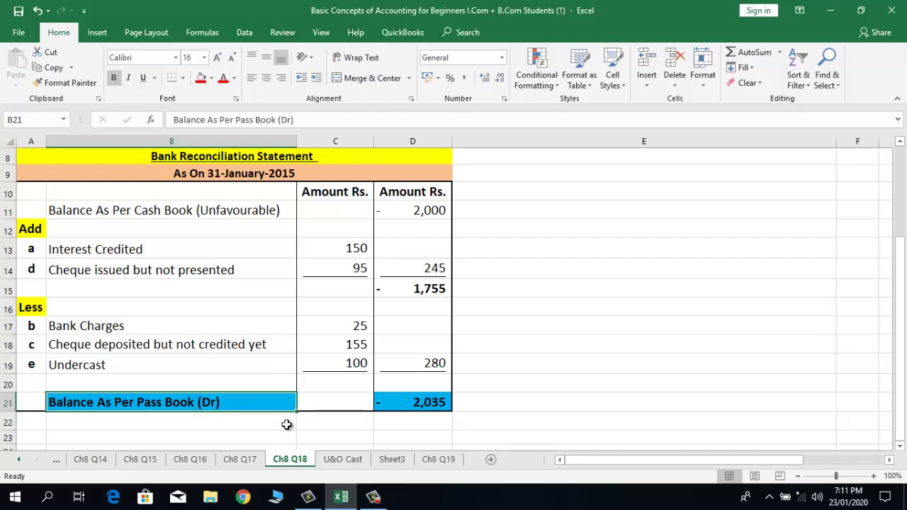
# - Review the completed reconciliation statement, from the pass book balance up to the question text and back through the adjustments
pyautogui.press('Right')
pyautogui.press('Right')
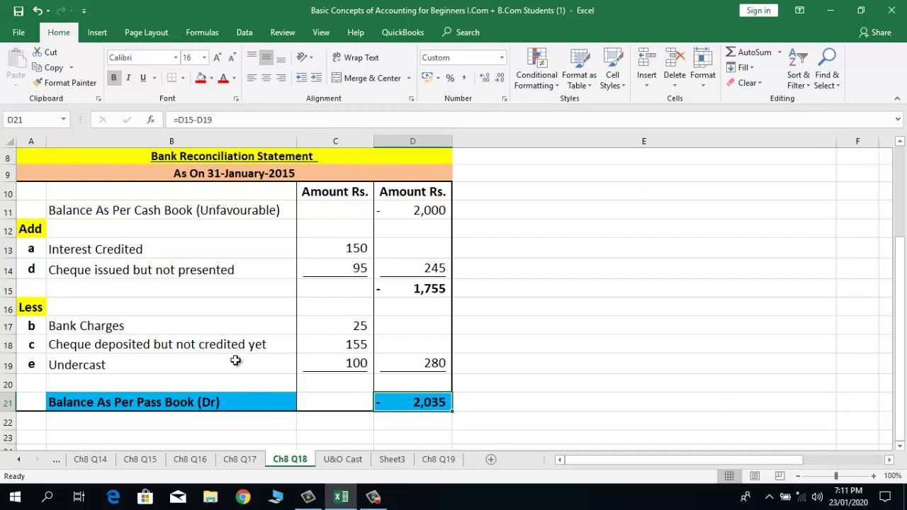
pyautogui.click(205, 338)
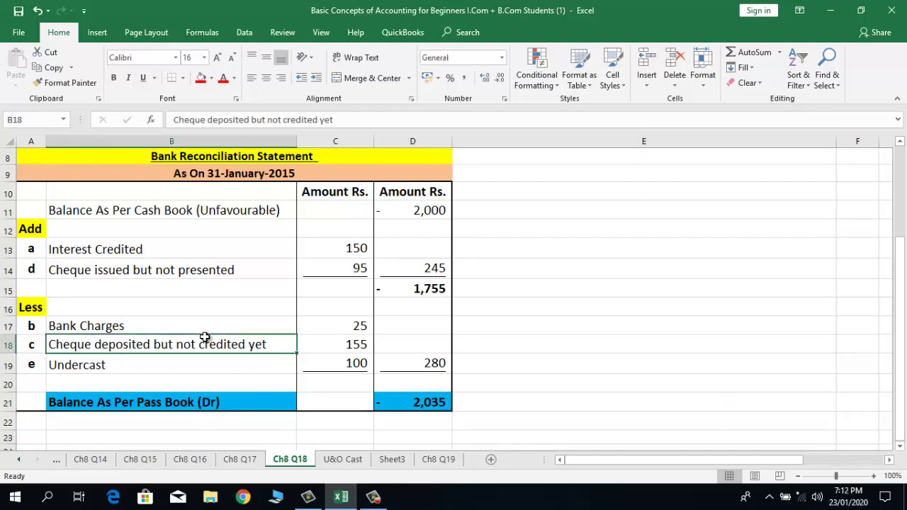
pyautogui.press('Down')
pyautogui.press('Down')
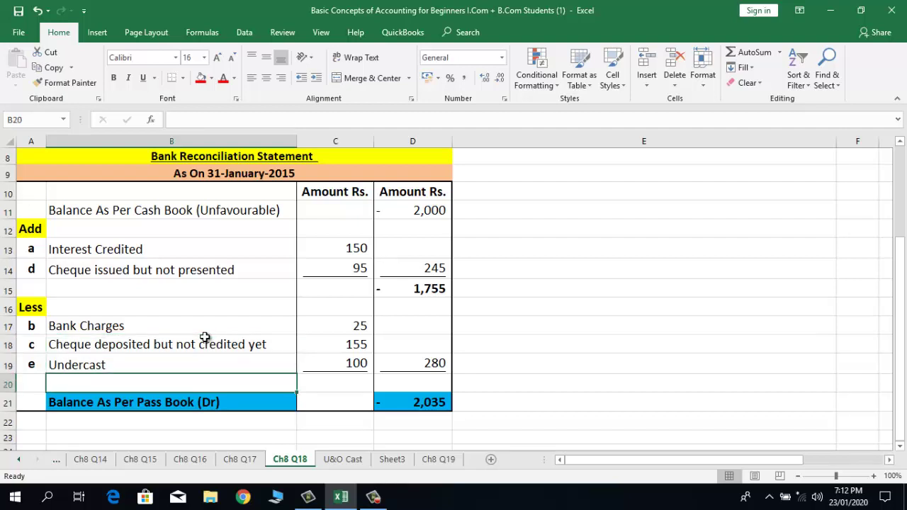
pyautogui.click(250, 396)
pyautogui.click(398, 403)
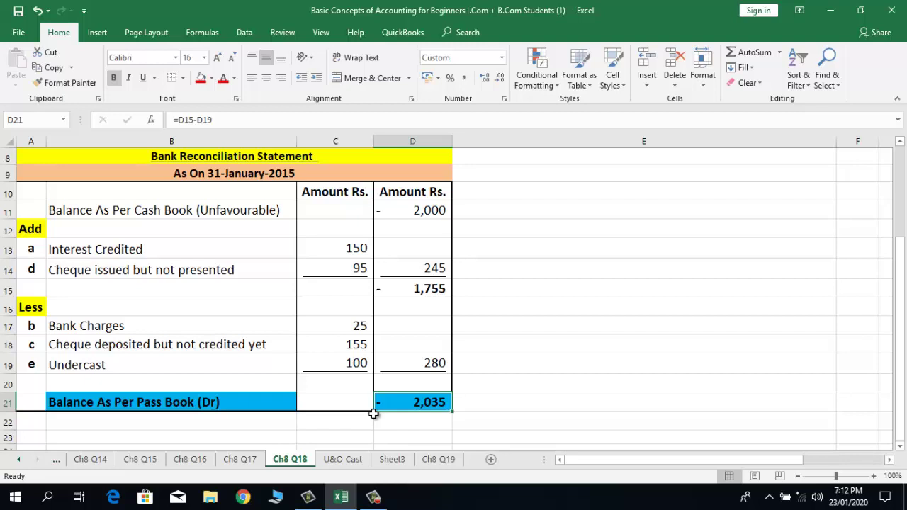
pyautogui.press('Up')
pyautogui.press('Up')
pyautogui.press('Up')
pyautogui.press('Up')
pyautogui.press('Up')
pyautogui.press('Up')
pyautogui.press('Up')
pyautogui.press('Up')
pyautogui.press('Up')
pyautogui.press('Up')
pyautogui.press('Up')
pyautogui.press('Up')
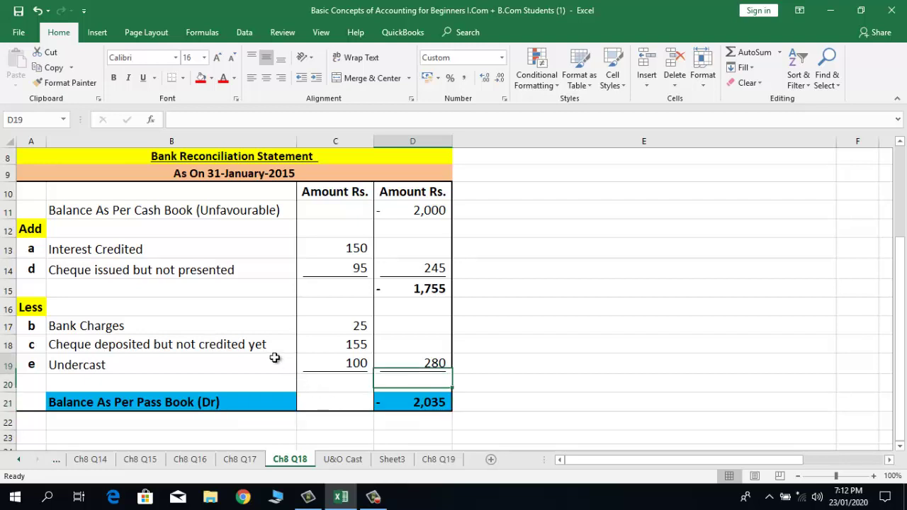
pyautogui.press('Up')
pyautogui.press('Up')
pyautogui.press('Up')
pyautogui.press('Up')
pyautogui.press('Up')
pyautogui.press('Up')
pyautogui.press('Up')
pyautogui.press('Up')
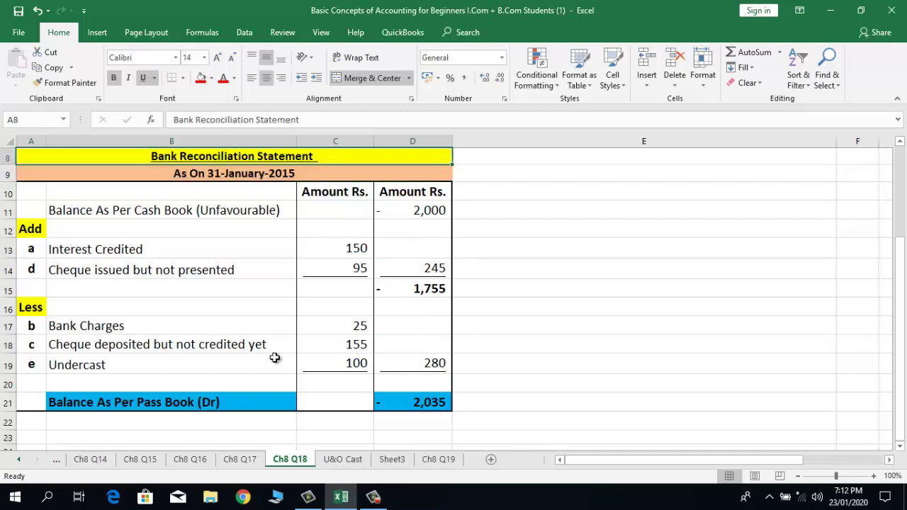
pyautogui.press('Down')
pyautogui.press('Down')
pyautogui.press('Down')
pyautogui.press('Down')
pyautogui.press('Down')
pyautogui.press('Down')
pyautogui.press('Down')
pyautogui.press('Down')
pyautogui.press('Down')
pyautogui.press('Down')
pyautogui.press('Down')
pyautogui.press('Down')
pyautogui.press('Down')
pyautogui.press('Down')
pyautogui.press('Down')
pyautogui.press('Down')
pyautogui.press('Down')
pyautogui.press('Down')
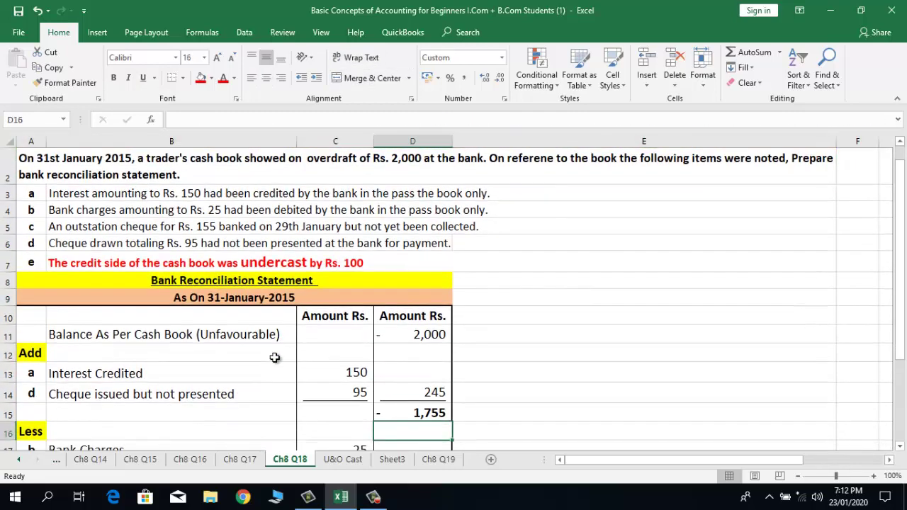
pyautogui.press('Right')
pyautogui.press('Right')
pyautogui.press('Right')
pyautogui.press('Down')
# - Beside Interest Credited in E13, enter 'Transaction will be recorded. Bank (Dr) Rs. 150 To Interest Income (Cr) Rs. 150'
pyautogui.click(103, 303)
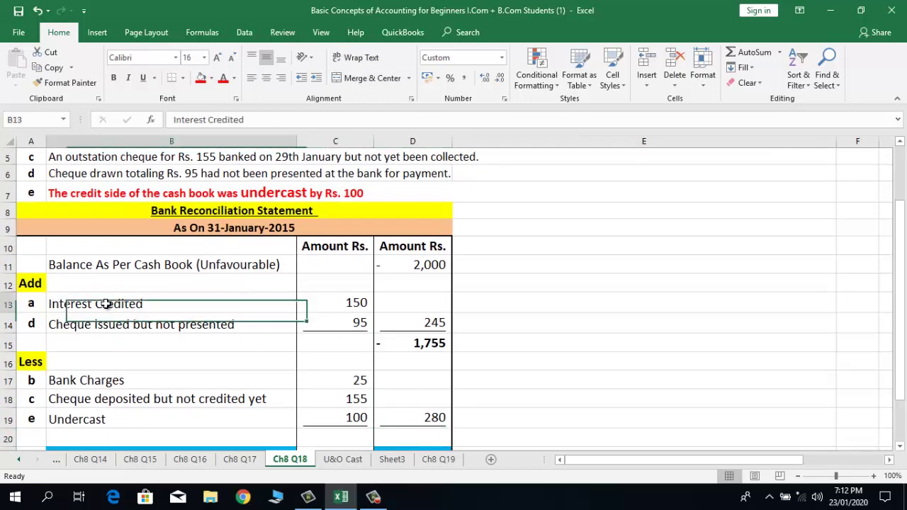
pyautogui.press('Right')
pyautogui.press('Right')
pyautogui.press('Right')
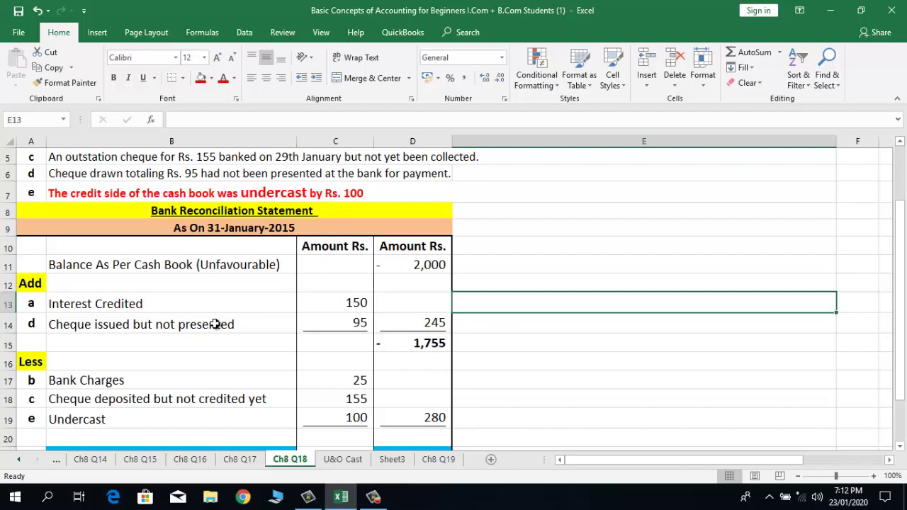
pyautogui.write('Tra')
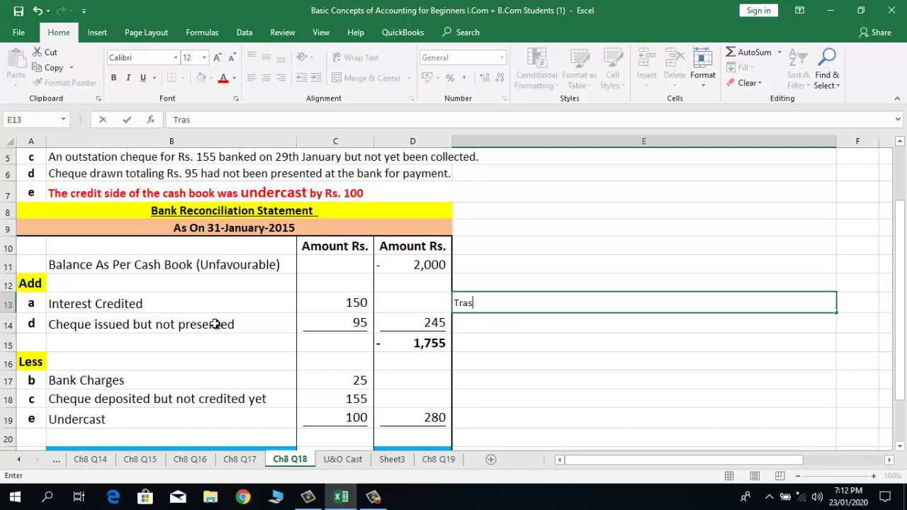
pyautogui.write('nsaction will be ')
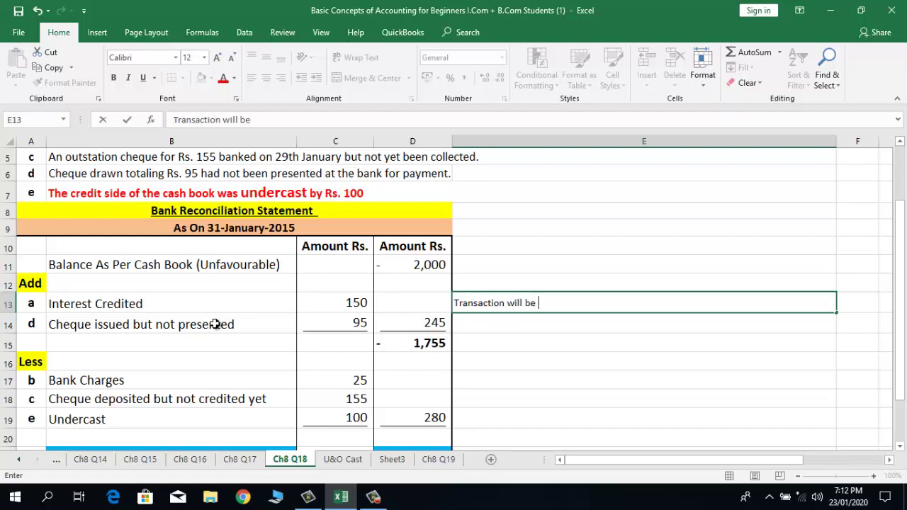
pyautogui.write('recorded')
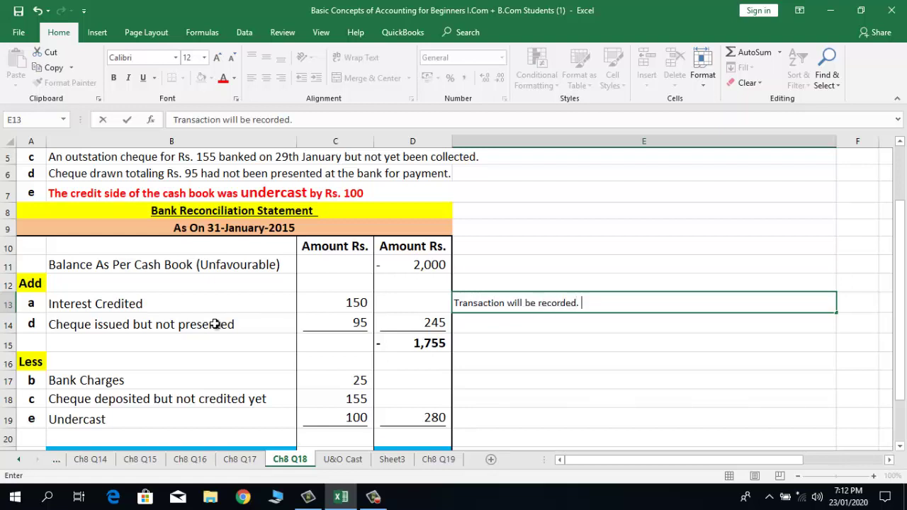
pyautogui.write('.   Bank (Dr) Rs')
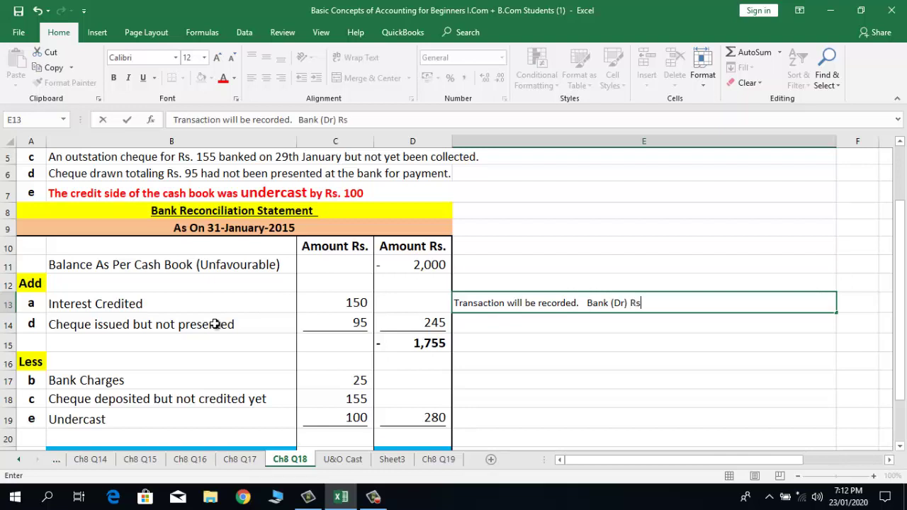
pyautogui.write('. 150 To Inte')
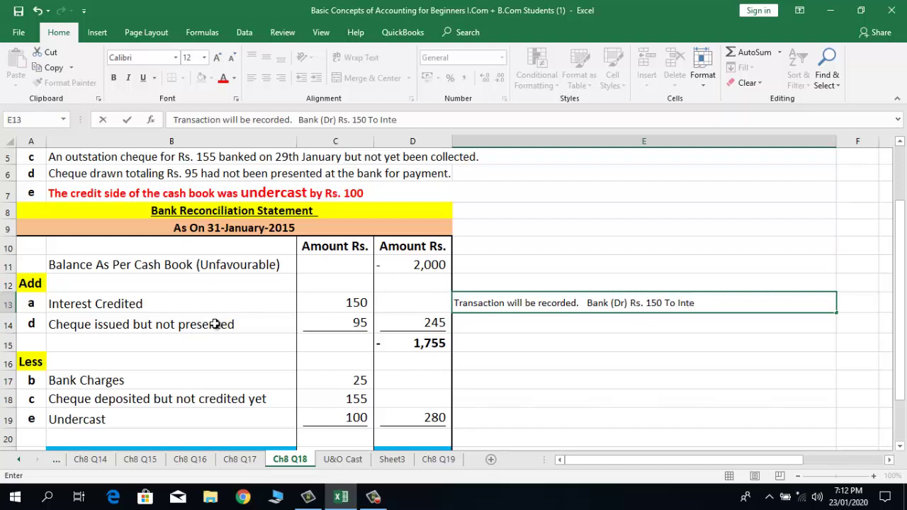
pyautogui.write('rest Income')
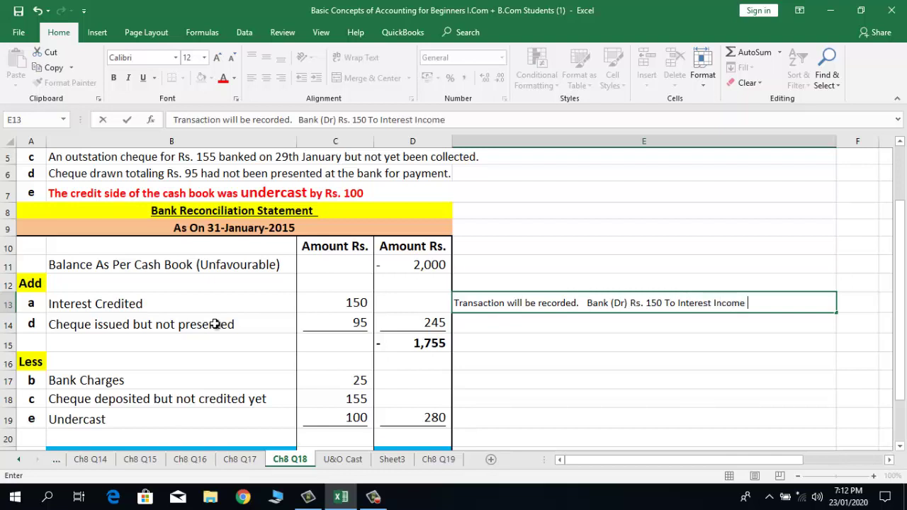
pyautogui.write(' (Cr) Rs. 150')
pyautogui.press('Return')
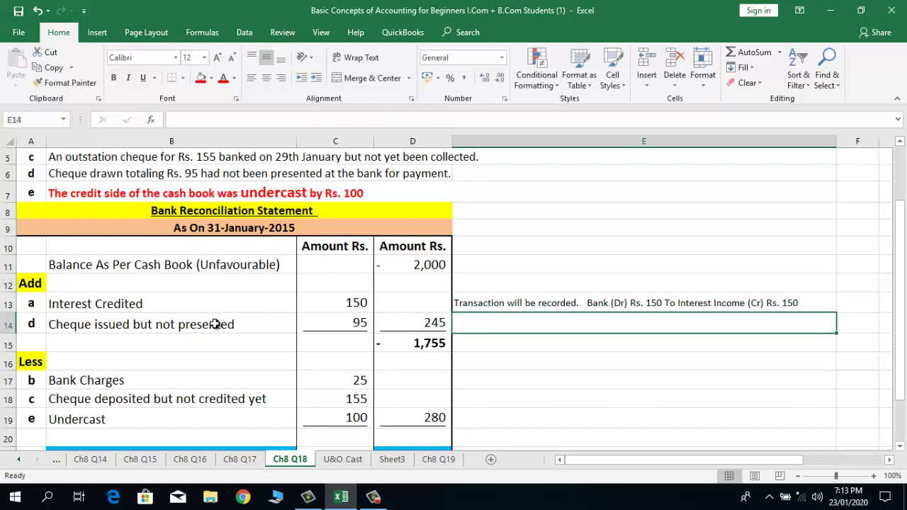
# - Beside the unpresented cheque item in E14, enter 'Transaction will not be recorded, As already recorded in cash book.'
pyautogui.click(44, 342)
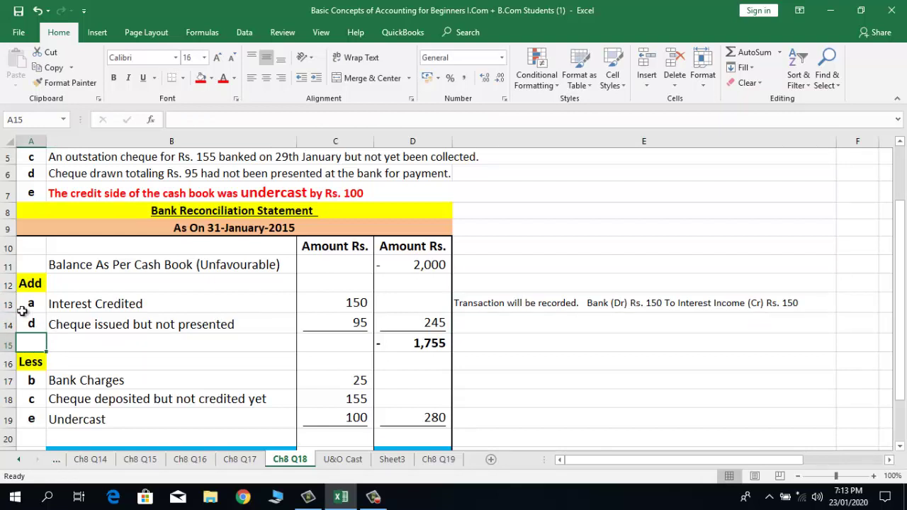
pyautogui.click(63, 324)
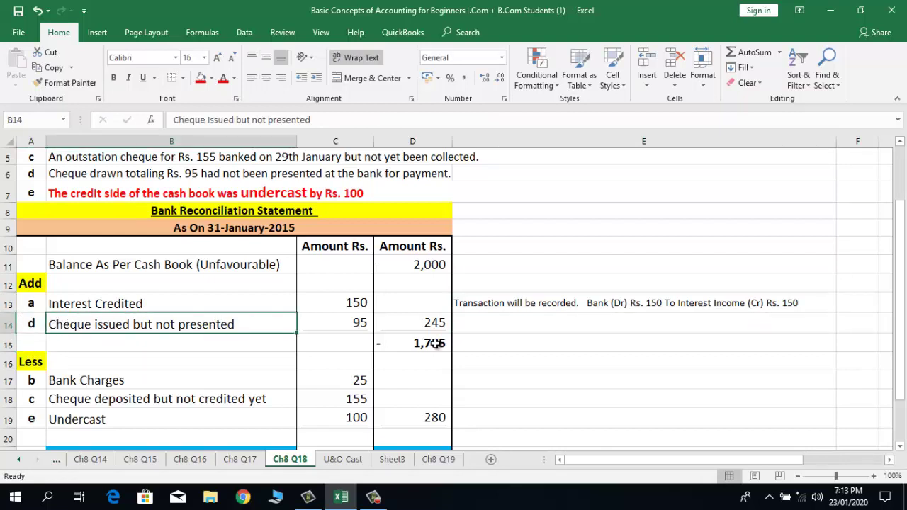
pyautogui.click(488, 322)
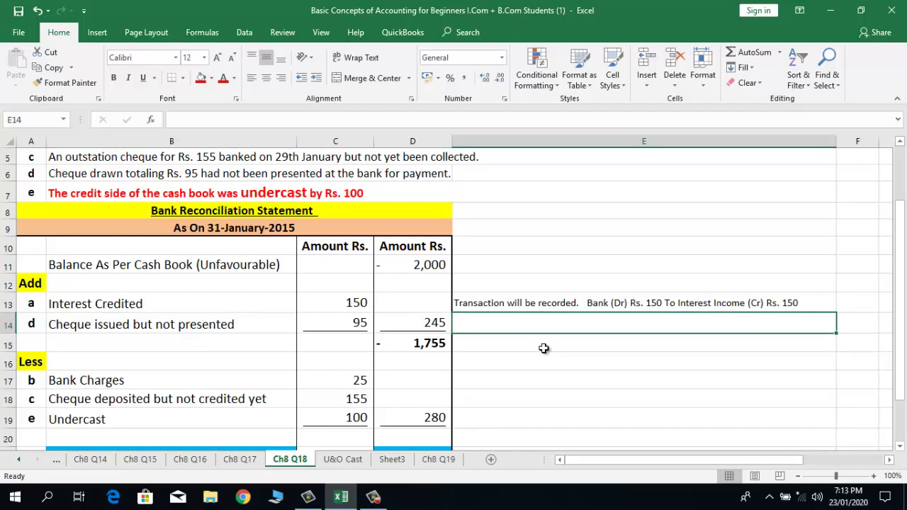
pyautogui.write('Tr')
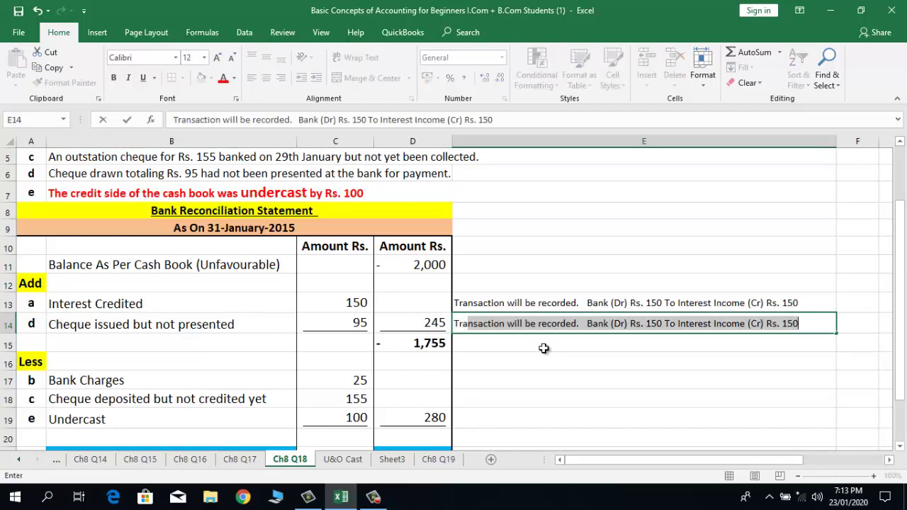
pyautogui.write('ansaction will ')
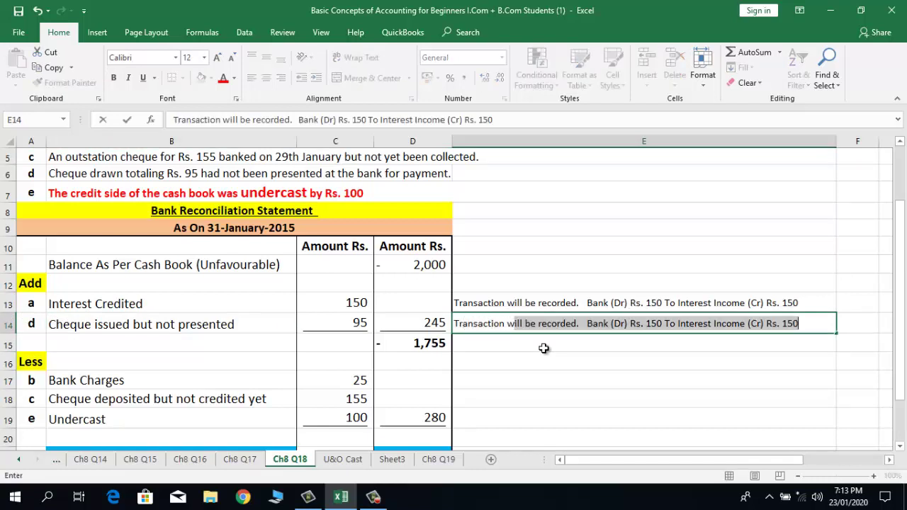
pyautogui.write('not b')
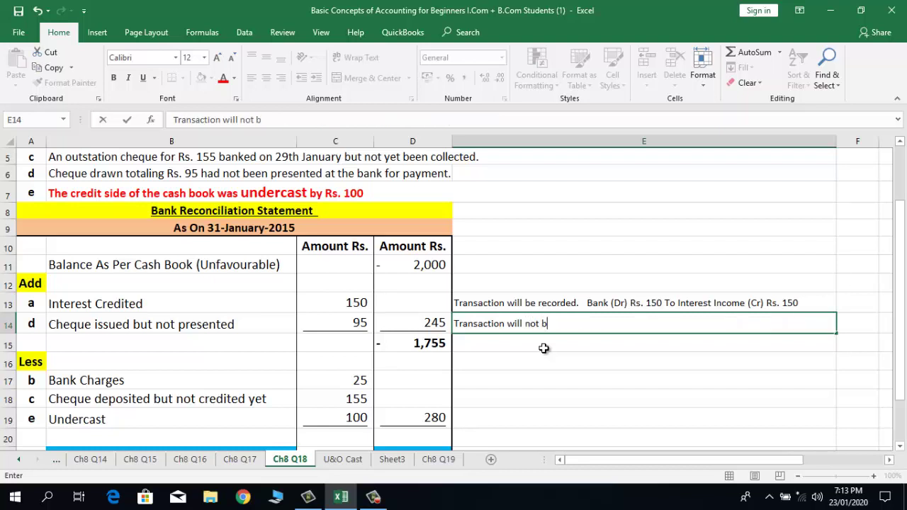
pyautogui.write('e recorded, As ')
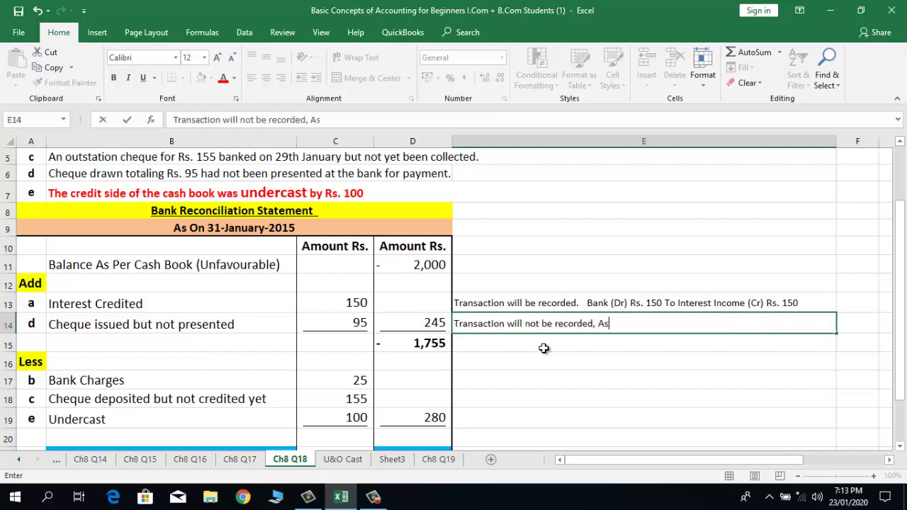
pyautogui.write('already recorded ')
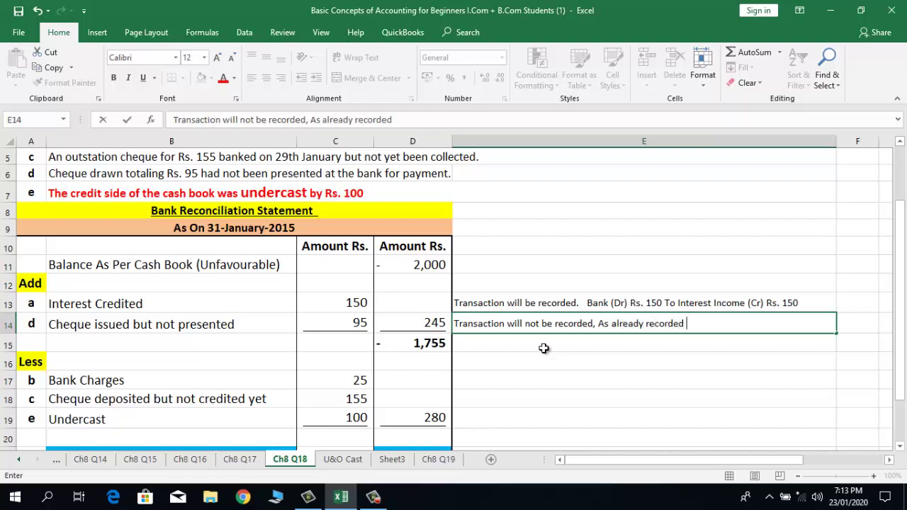
pyautogui.write('in cash book')
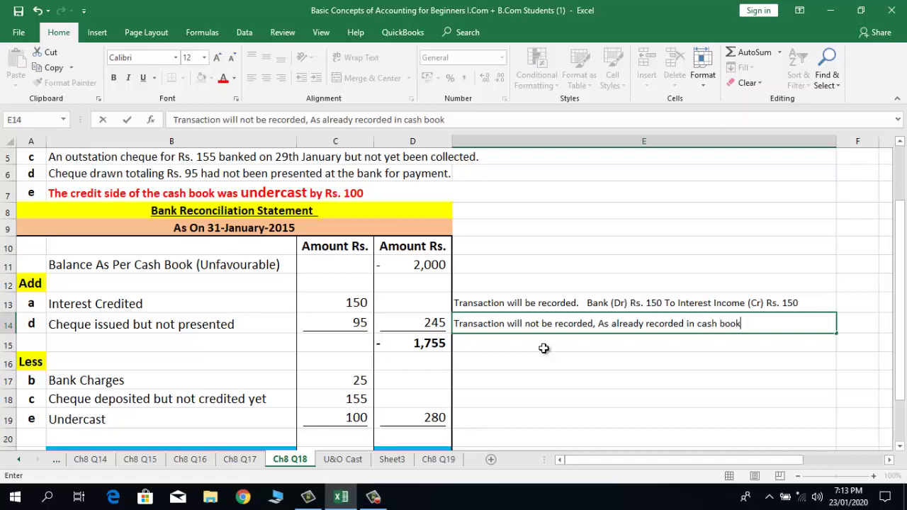
pyautogui.write('.')
pyautogui.press('Return')
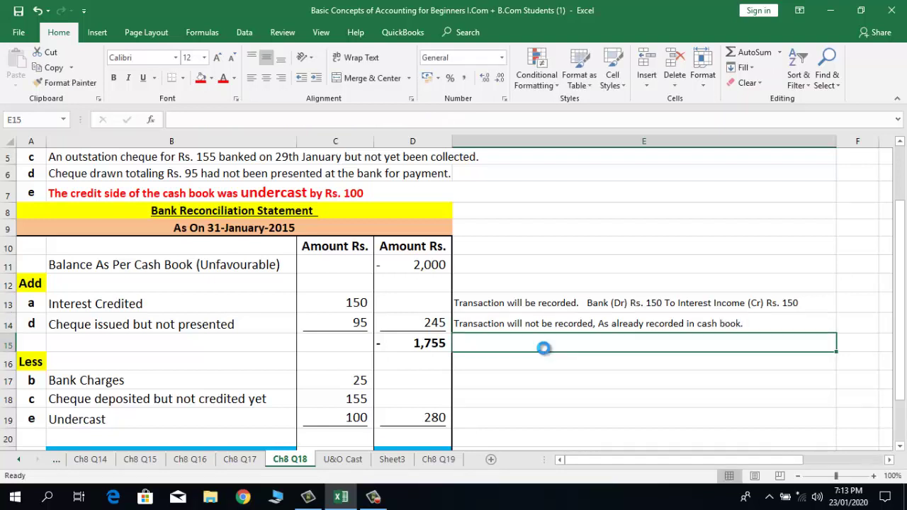
# - Copy the Interest Credited note from E13 into E17 beside Bank Charges
pyautogui.press('Up')
pyautogui.press('Left')
pyautogui.press('Left')
pyautogui.press('Left')
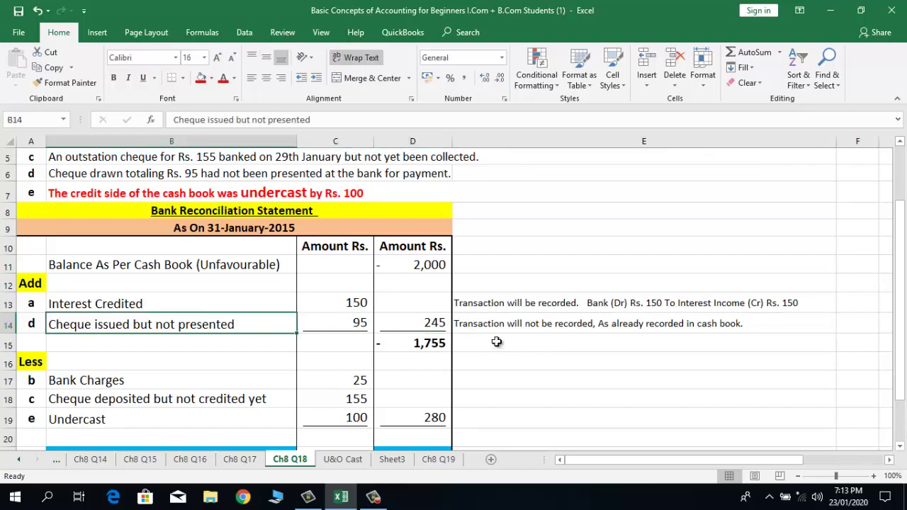
pyautogui.click(521, 325)
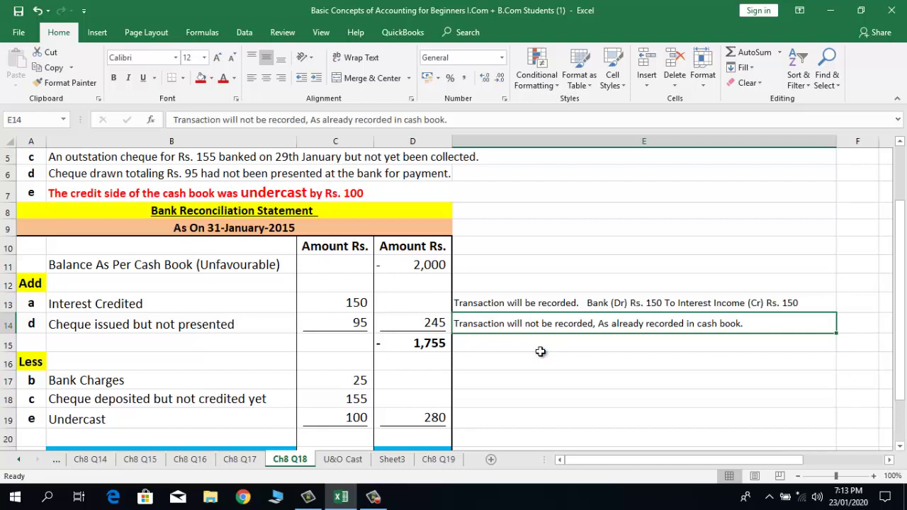
pyautogui.press('Up')
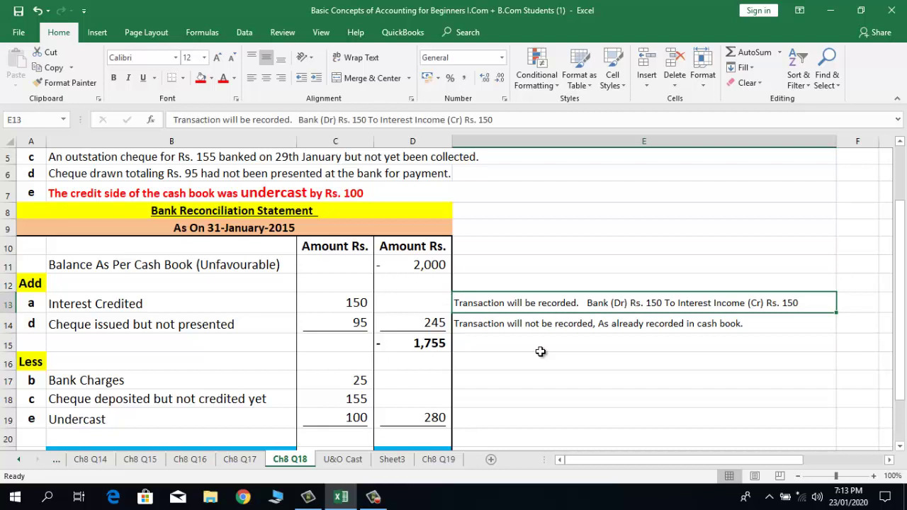
pyautogui.hotkey('ctrl', 'c')
pyautogui.press('Down')
pyautogui.press('Down')
pyautogui.press('Down')
pyautogui.press('Down')
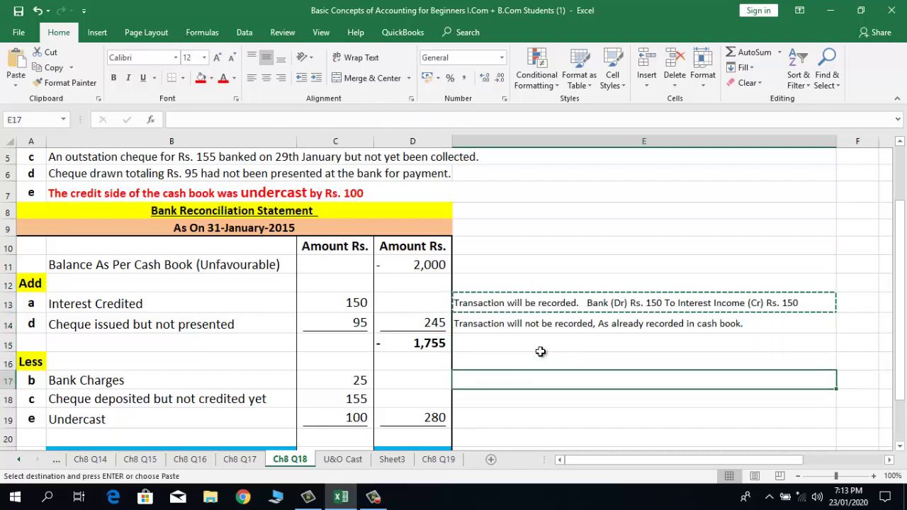
pyautogui.hotkey('ctrl', 'v')
# - Remove the copied interest journal entry from the note in E17, keeping only 'Transaction will be recorded.'
pyautogui.press('F2')
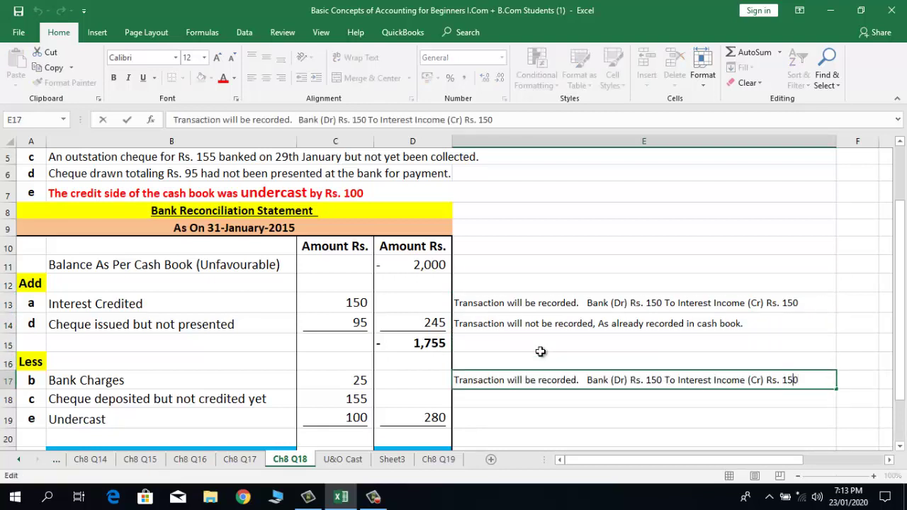
pyautogui.hotkey('ctrl', 'Left')
pyautogui.hotkey('ctrl', 'Left')
pyautogui.hotkey('ctrl', 'Left')
pyautogui.hotkey('ctrl', 'Left')
pyautogui.hotkey('ctrl', 'Left')
pyautogui.hotkey('ctrl', 'Left')
pyautogui.hotkey('ctrl', 'Left')
pyautogui.press('Delete')
pyautogui.press('Delete')
pyautogui.press('Delete')
pyautogui.press('Delete')
pyautogui.press('Delete')
pyautogui.press('Delete')
pyautogui.press('Delete')
pyautogui.press('Delete')
pyautogui.press('Delete')
pyautogui.press('Delete')
pyautogui.press('Delete')
pyautogui.press('Delete')
pyautogui.press('Delete')
pyautogui.press('Delete')
pyautogui.press('Delete')
pyautogui.press('Delete')
pyautogui.press('Delete')
pyautogui.press('Delete')
pyautogui.press('Delete')
pyautogui.press('Delete')
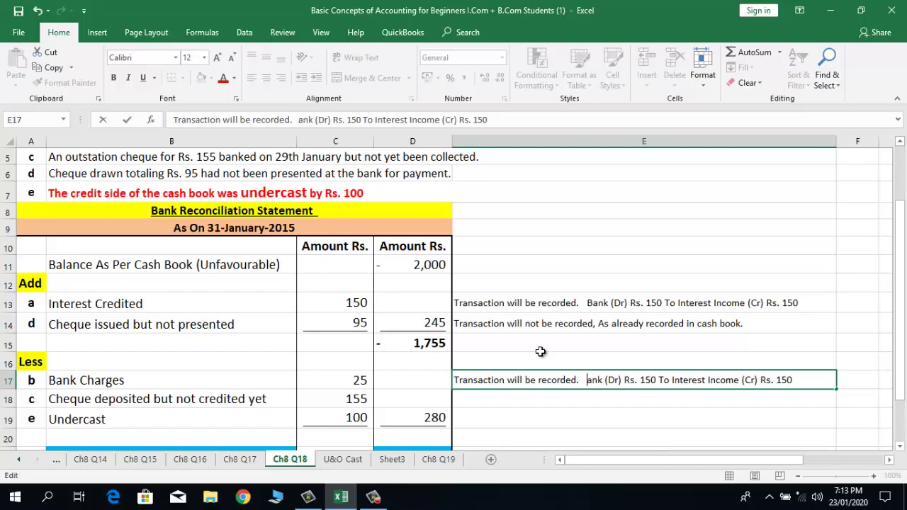
pyautogui.press('Delete')
pyautogui.press('Delete')
pyautogui.press('Delete')
pyautogui.press('Delete')
pyautogui.press('Delete')
pyautogui.press('Delete')
pyautogui.press('Delete')
pyautogui.press('Delete')
pyautogui.press('Delete')
pyautogui.press('Delete')
pyautogui.press('Delete')
pyautogui.press('Delete')
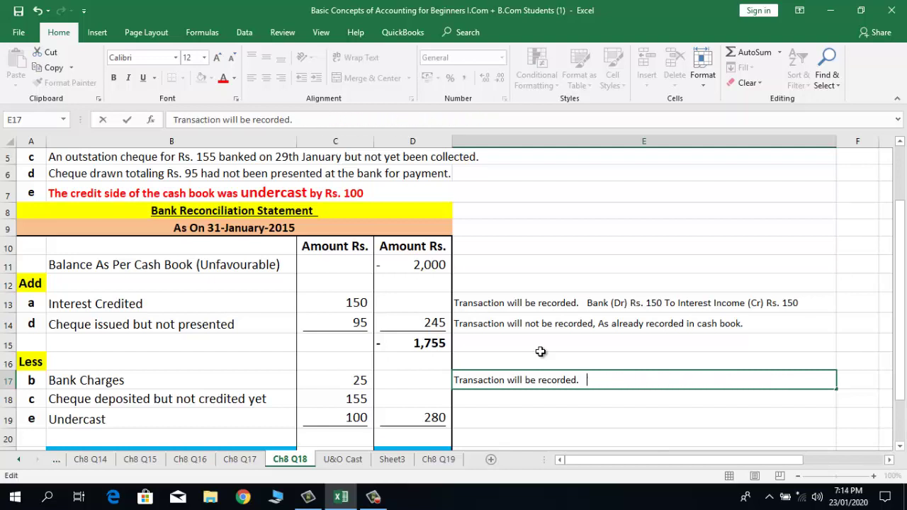
# - Complete the Bank Charges note in E17 with the entry 'Bank Charges (Dr) Rs. 25 To Bank (Cr) Rs. 25'
pyautogui.write('Bank Char')
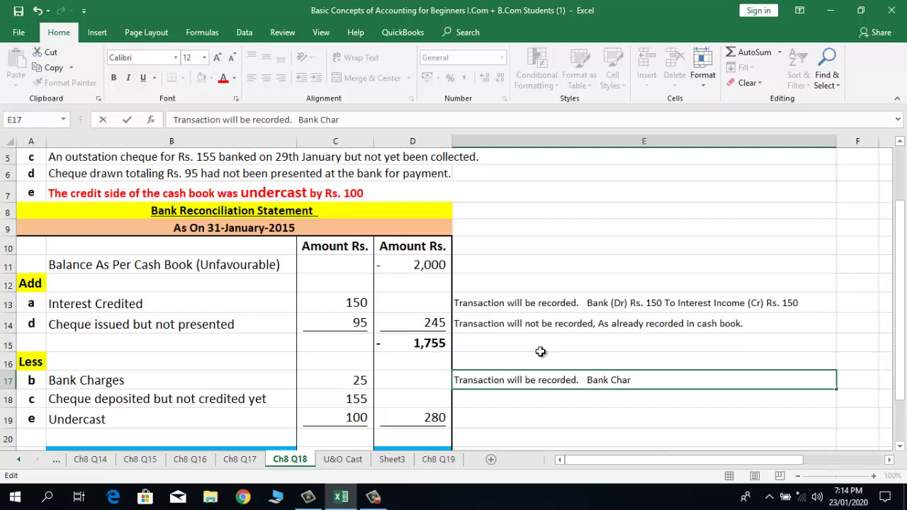
pyautogui.write('ges (Dr) Rs. 2')
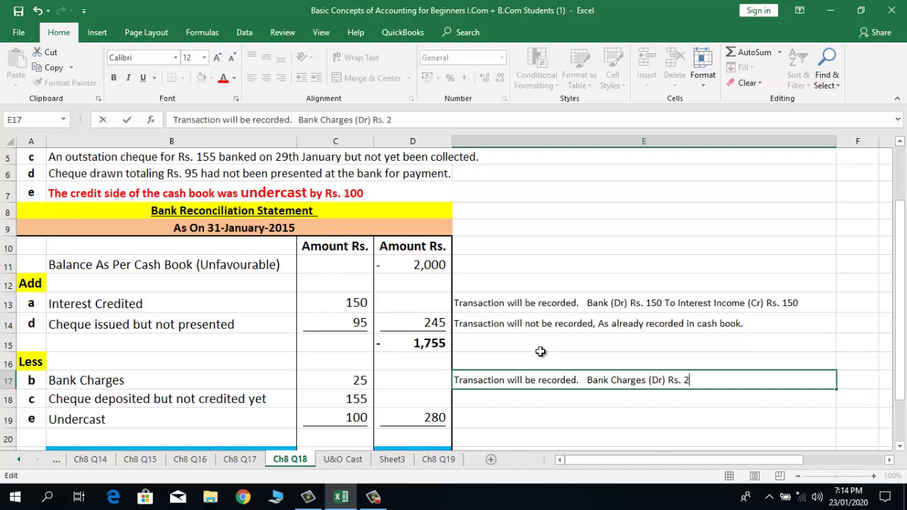
pyautogui.write('5 To Bank')
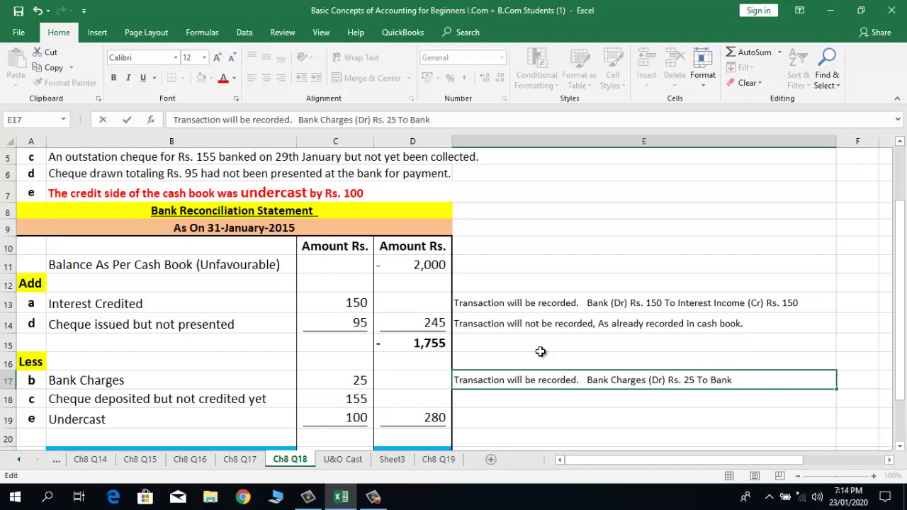
pyautogui.write(' (Cr)')
pyautogui.write(' 25')
pyautogui.write('Rs.')
pyautogui.press('Return')
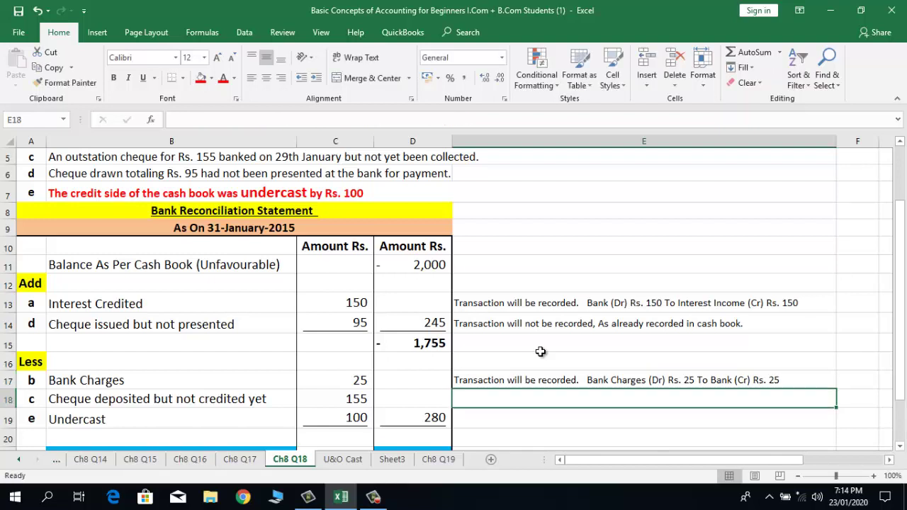
# - Copy the 'Transaction will not be recorded, As already recorded in cash book.' note from E14 into E18 beside the deposited cheque item
pyautogui.press('Left')
pyautogui.press('Left')
pyautogui.press('Left')
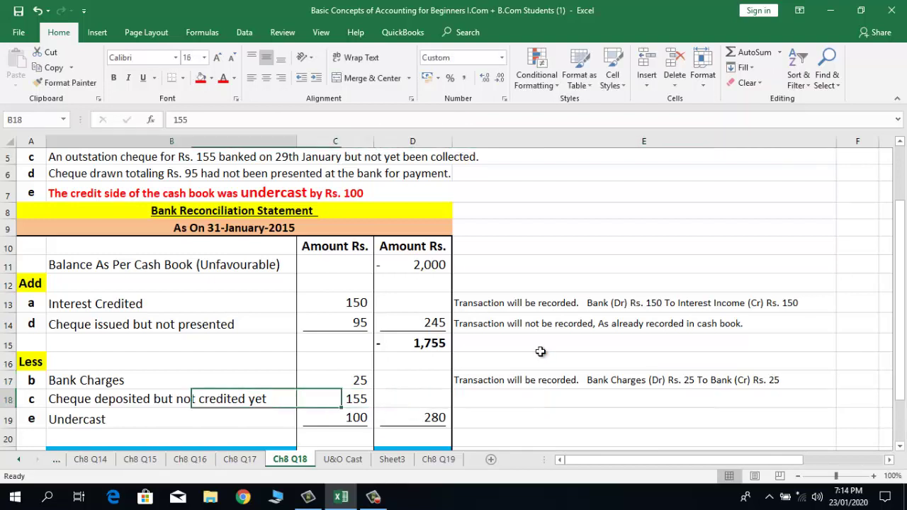
pyautogui.press('Right')
pyautogui.press('Right')
pyautogui.press('Right')
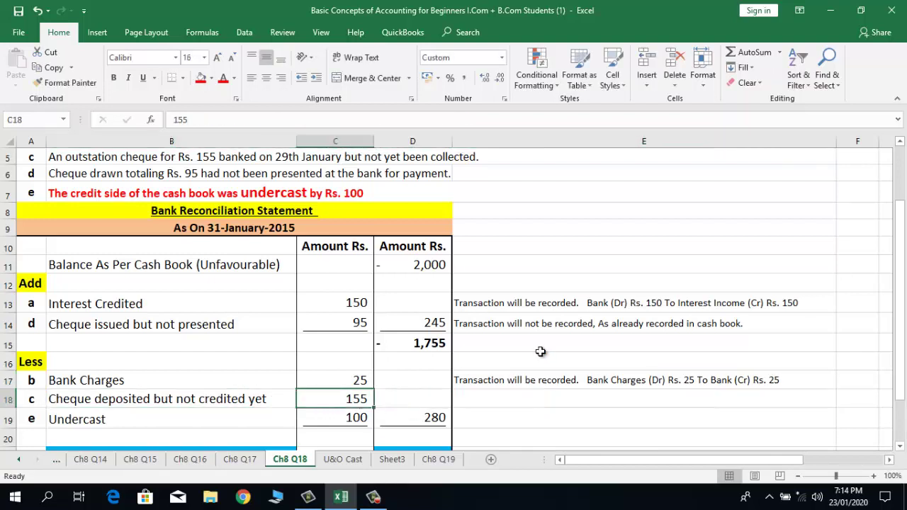
pyautogui.press('Up')
pyautogui.press('Up')
pyautogui.press('Up')
pyautogui.press('Up')
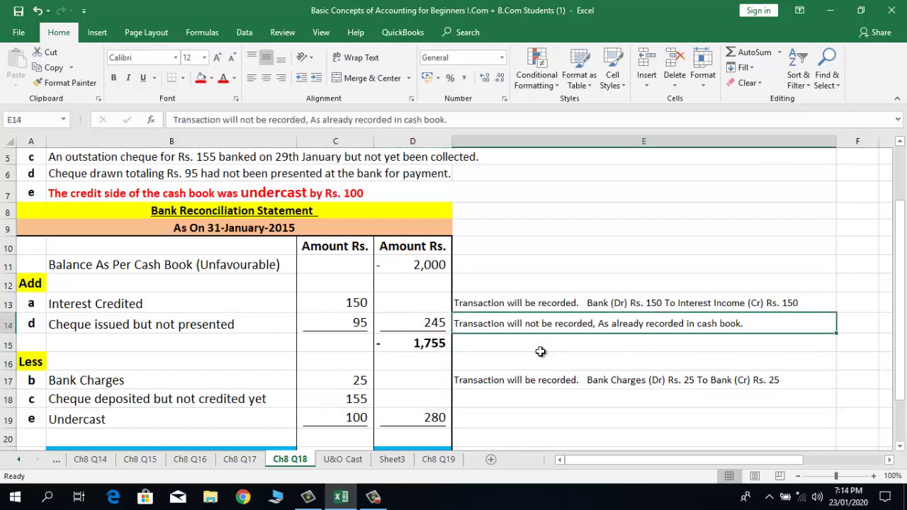
pyautogui.hotkey('ctrl', 'c')
pyautogui.press('Down')
pyautogui.press('Down')
pyautogui.press('Down')
pyautogui.press('Down')
pyautogui.press('Return')
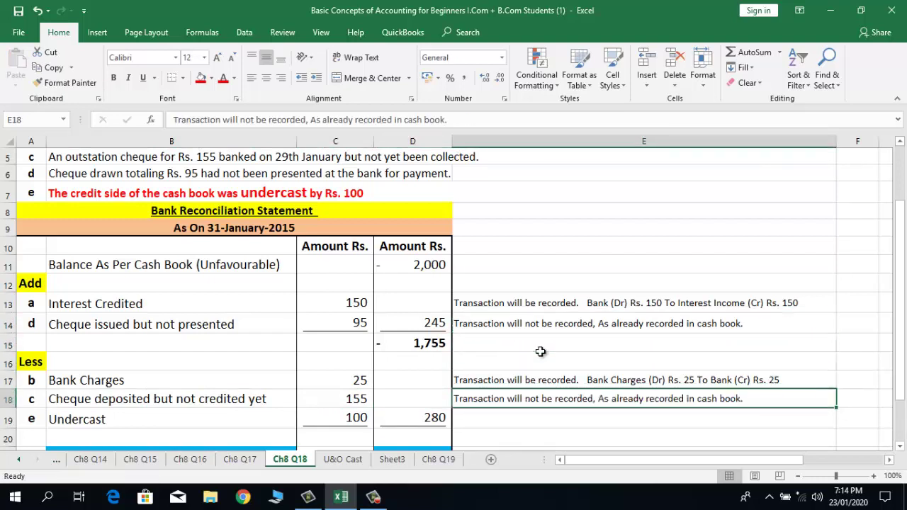
# - Copy the Bank Charges note from E17 into E19 beside the Undercast item
pyautogui.press('Down')
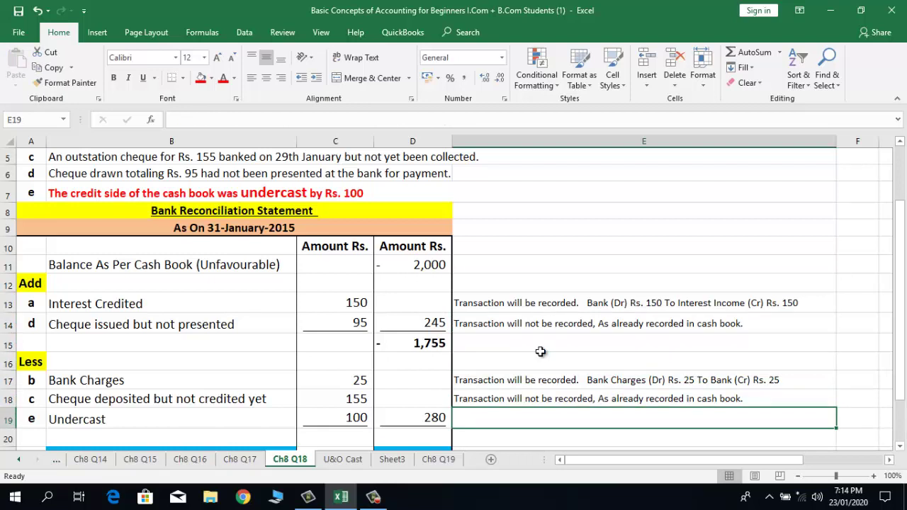
pyautogui.press('Left')
pyautogui.press('Left')
pyautogui.press('Left')
pyautogui.press('Right')
pyautogui.press('Right')
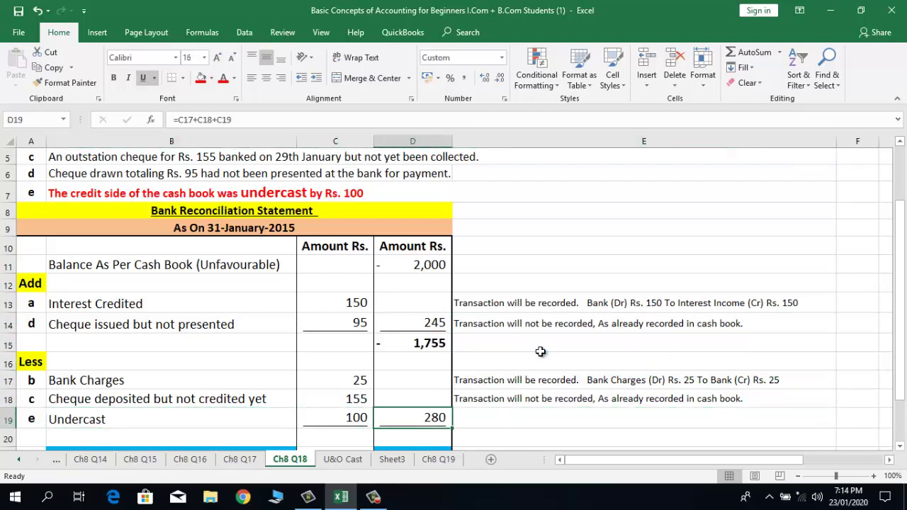
pyautogui.press('Right')
pyautogui.press('Down')
pyautogui.press('Up')
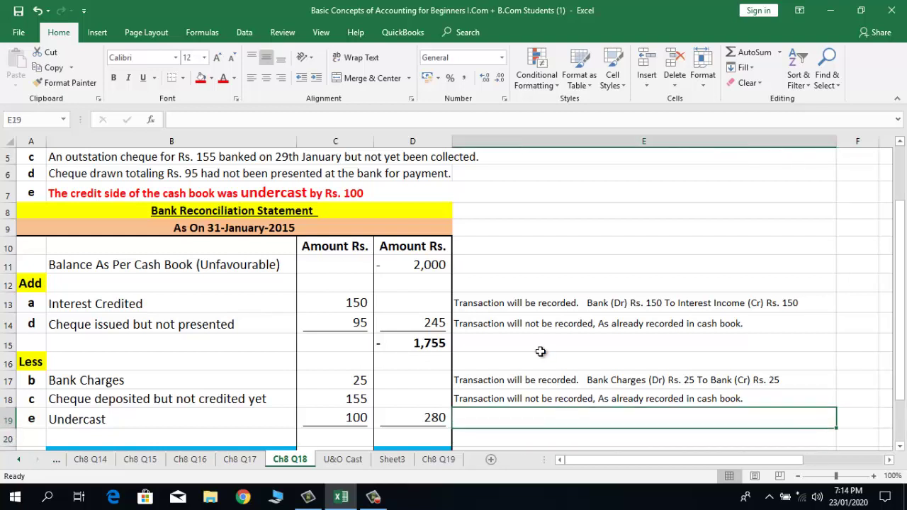
pyautogui.press('Up')
pyautogui.press('Up')
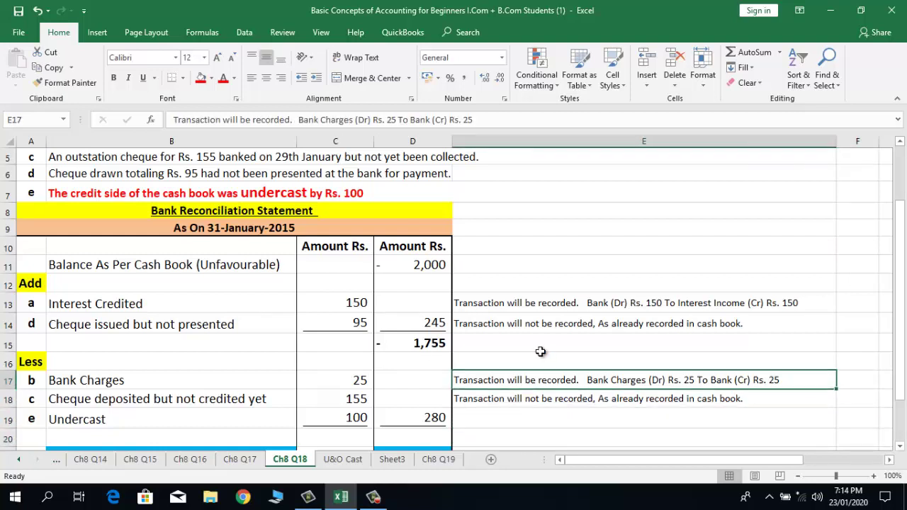
pyautogui.hotkey('ctrl', 'c')
pyautogui.press('Down')
pyautogui.press('Down')
pyautogui.press('Return')
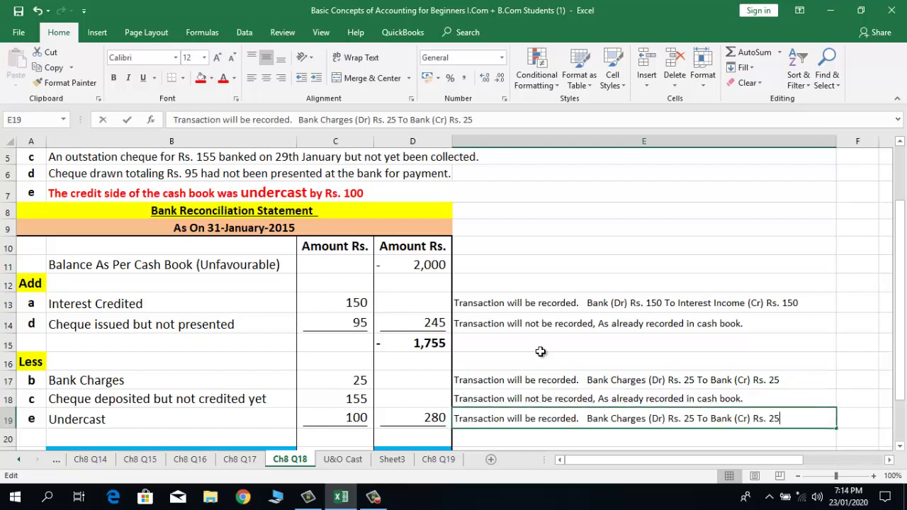
# - In the Undercast note in E19, replace the debited account 'Bank Charges' with 'Party'
pyautogui.press('F2')
pyautogui.press('Left')
pyautogui.press('Left')
pyautogui.press('Left')
pyautogui.press('Left')
pyautogui.press('Left')
pyautogui.press('Left')
pyautogui.press('Left')
pyautogui.press('Left')
pyautogui.press('Left')
pyautogui.press('Left')
pyautogui.press('Left')
pyautogui.press('Left')
pyautogui.press('Left')
pyautogui.press('Left')
pyautogui.press('Left')
pyautogui.press('Left')
pyautogui.press('Left')
pyautogui.press('Left')
pyautogui.press('Left')
pyautogui.press('Left')
pyautogui.press('Left')
pyautogui.press('Left')
pyautogui.press('Left')
pyautogui.press('Left')
pyautogui.press('Left')
pyautogui.press('Left')
pyautogui.press('Left')
pyautogui.press('Left')
pyautogui.press('Left')
pyautogui.press('Left')
pyautogui.press('Left')
pyautogui.press('Left')
pyautogui.press('Left')
pyautogui.press('Left')
pyautogui.press('Left')
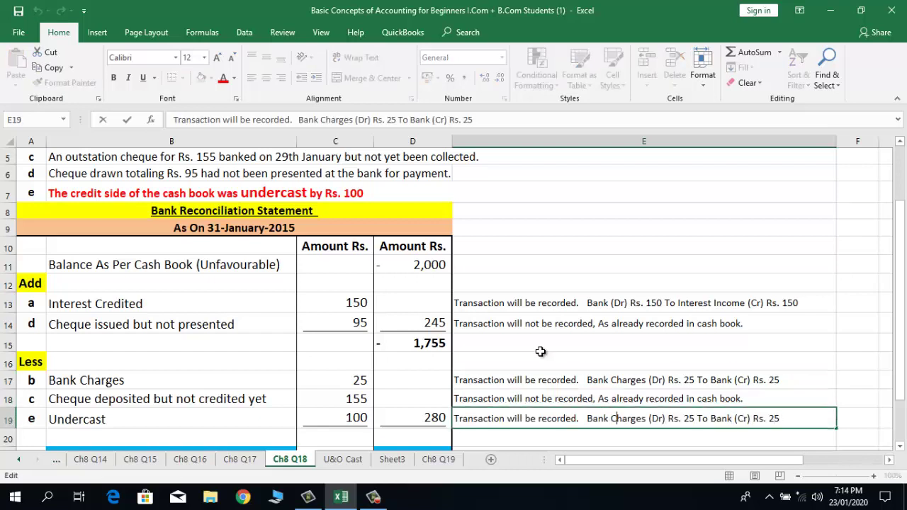
pyautogui.press('Right')
pyautogui.press('Right')
pyautogui.press('Right')
pyautogui.press('Right')
pyautogui.press('Right')
pyautogui.press('Right')
pyautogui.press('Right')
pyautogui.press('BackSpace')
pyautogui.press('BackSpace')
pyautogui.press('BackSpace')
pyautogui.press('BackSpace')
pyautogui.press('BackSpace')
pyautogui.press('BackSpace')
pyautogui.press('BackSpace')
pyautogui.press('BackSpace')
pyautogui.press('BackSpace')
pyautogui.press('BackSpace')
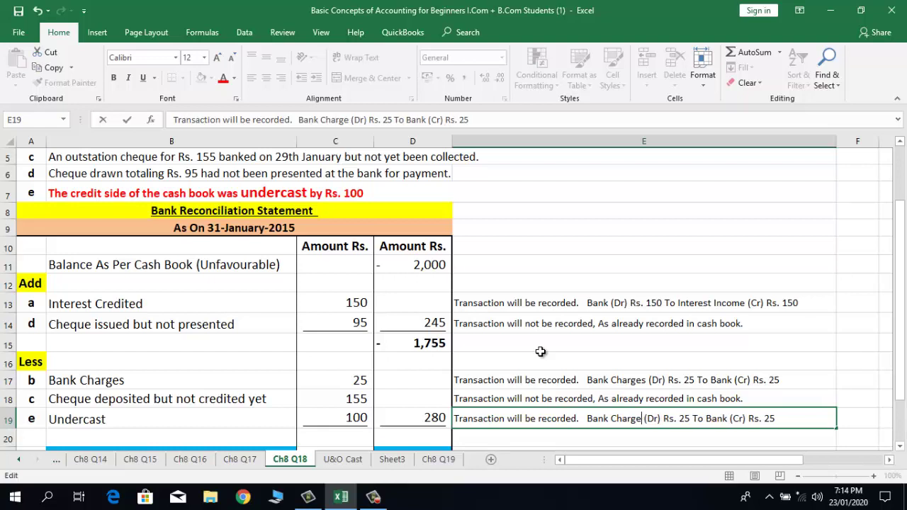
pyautogui.press('BackSpace')
pyautogui.press('BackSpace')
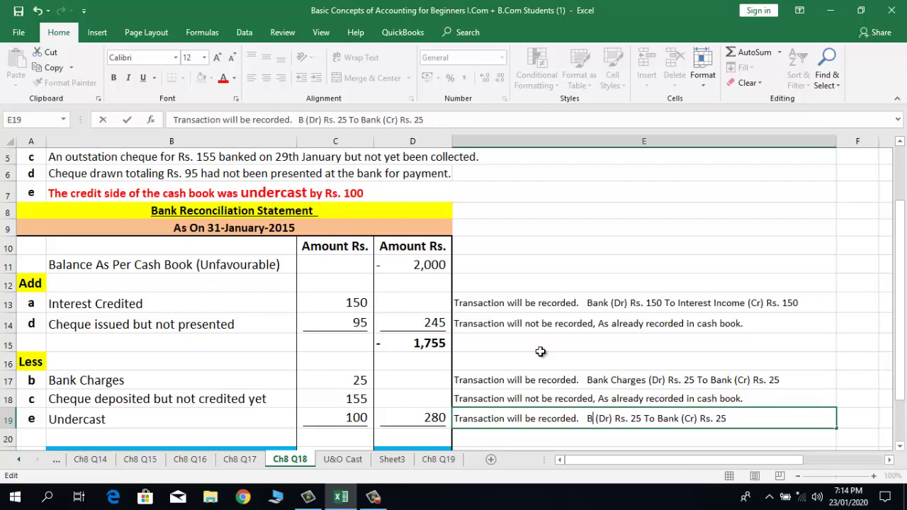
pyautogui.write('Party')
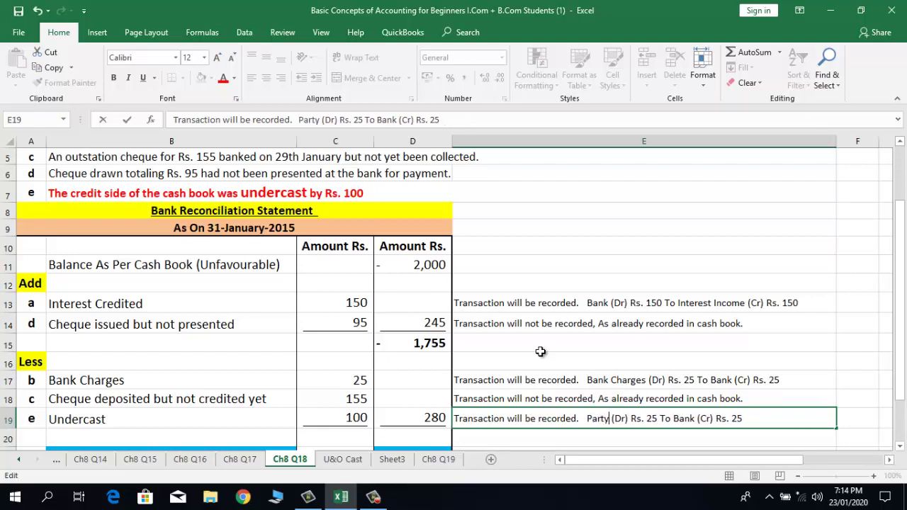
# - Set the debit amount in the E19 note to Rs. 100
pyautogui.press('Right')
pyautogui.press('Right')
pyautogui.press('Right')
pyautogui.press('Right')
pyautogui.press('Right')
pyautogui.press('Right')
pyautogui.press('Right')
pyautogui.press('Right')
pyautogui.press('Right')
pyautogui.press('Delete')
pyautogui.press('Delete')
pyautogui.write('100')
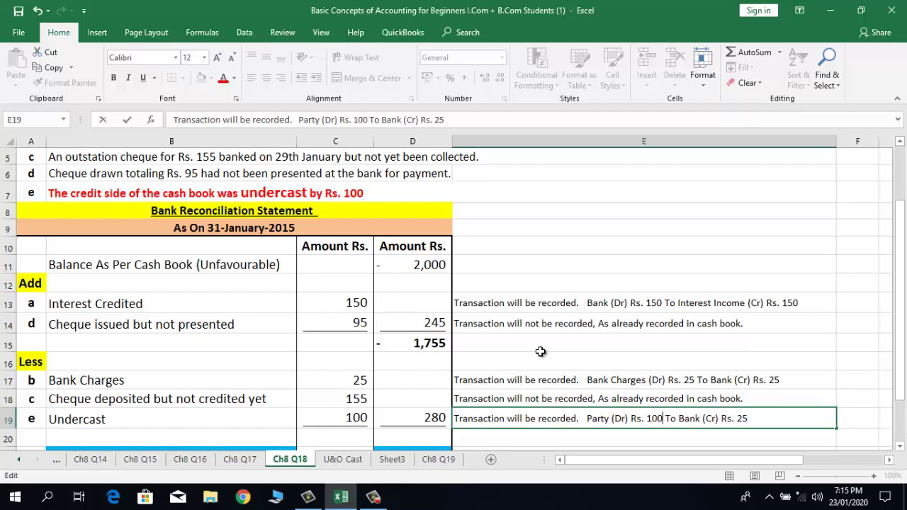
# - Set the bank credit amount in the E19 Undercast note to Rs. 100
pyautogui.press('Right')
pyautogui.press('Right')
pyautogui.press('Right')
pyautogui.press('Right')
pyautogui.press('Right')
pyautogui.press('Right')
pyautogui.press('Right')
pyautogui.press('Right')
pyautogui.press('Right')
pyautogui.press('Right')
pyautogui.press('Right')
pyautogui.press('Right')
pyautogui.press('Right')
pyautogui.press('Right')
pyautogui.press('Right')
pyautogui.press('Delete')
pyautogui.press('Delete')
pyautogui.write('100')
pyautogui.press('Return')
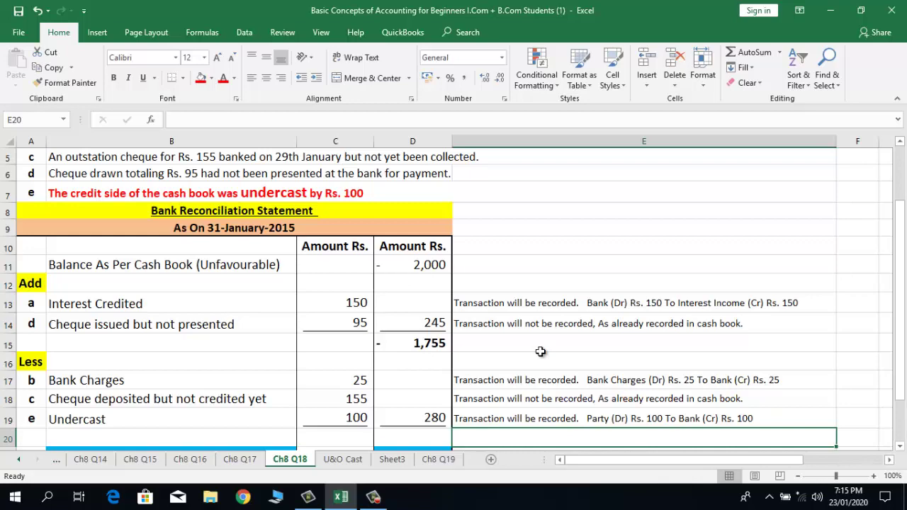
pyautogui.click(290, 363)
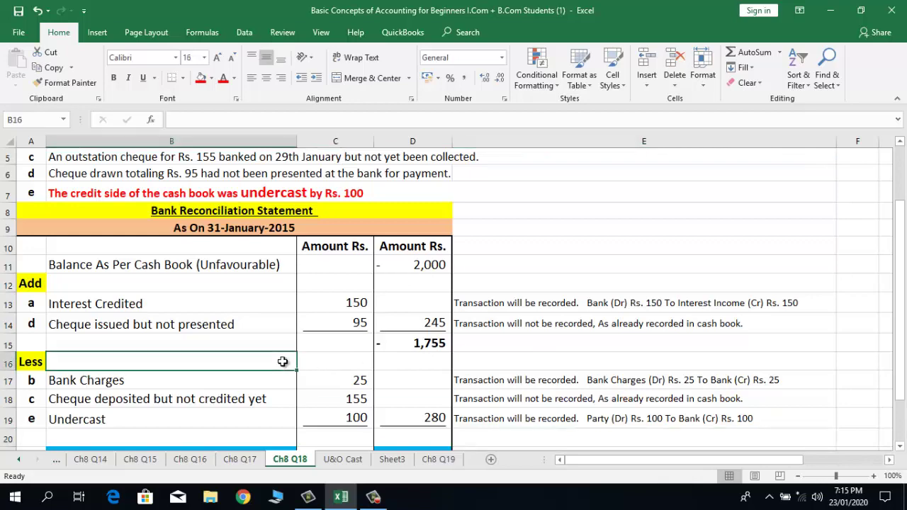
pyautogui.press('Up')
pyautogui.press('Up')
pyautogui.hotkey('ctrl', 'Home')
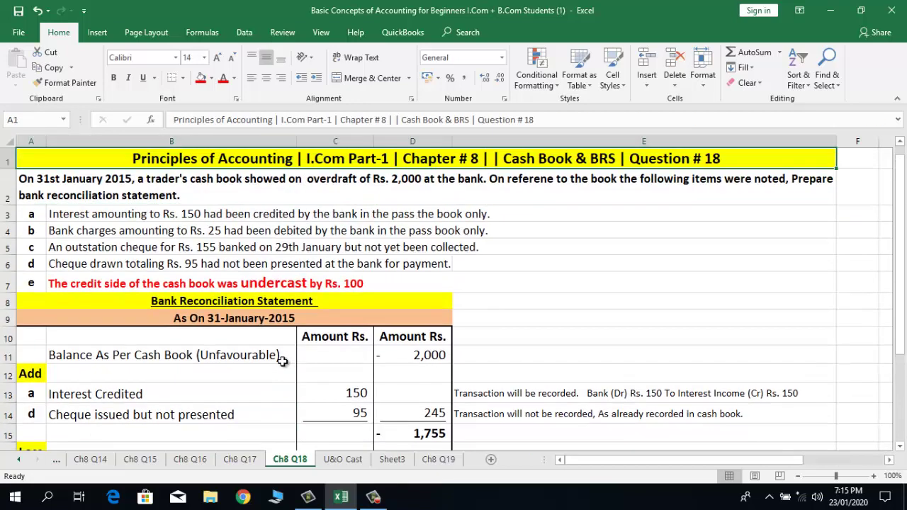
pyautogui.click(37, 281)
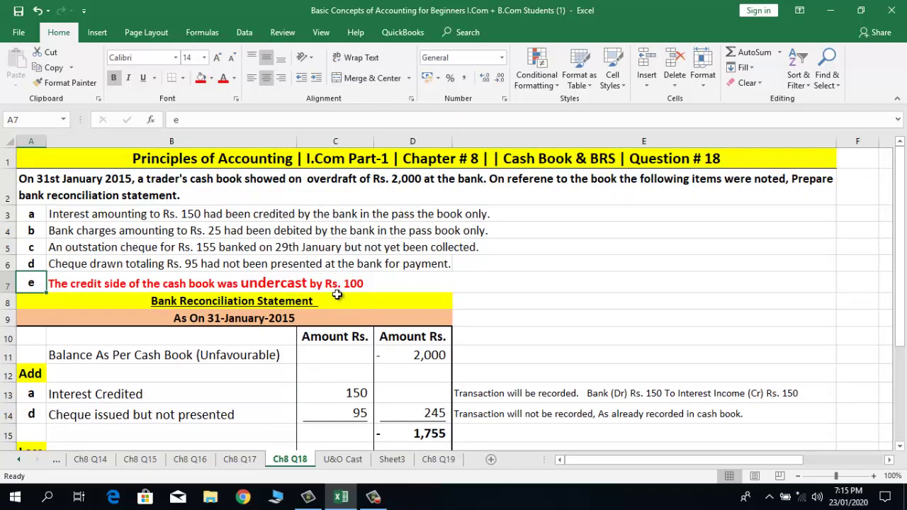